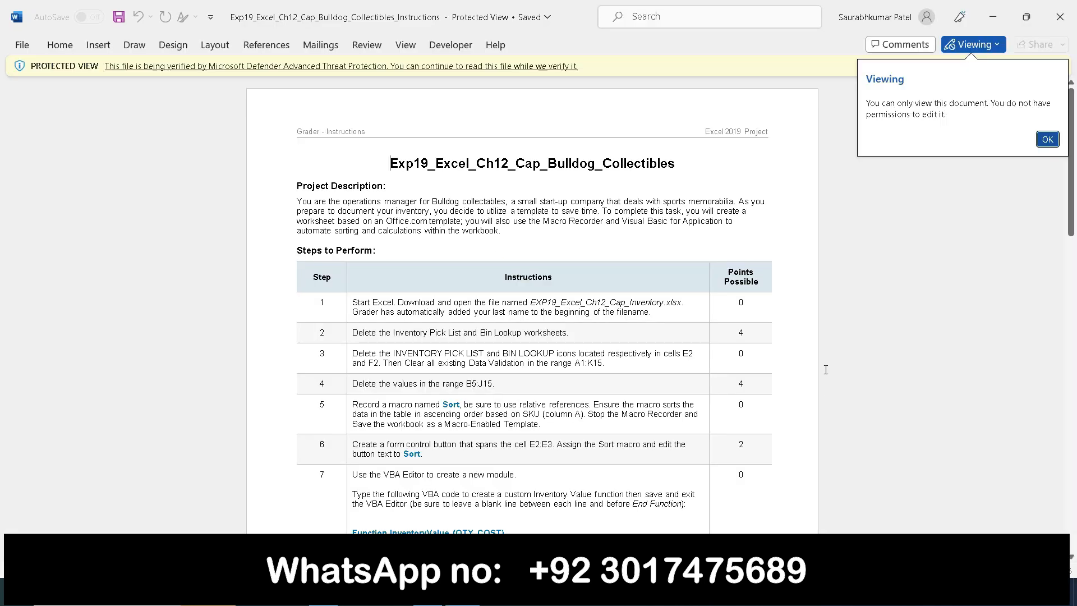
Dismiss the viewing notice and enable editing of the Exp19_Excel_Ch12_Cap_Bulldog_Collectibles_Instructions document.
{"action": "left_click", "coordinate": [1047, 140]}
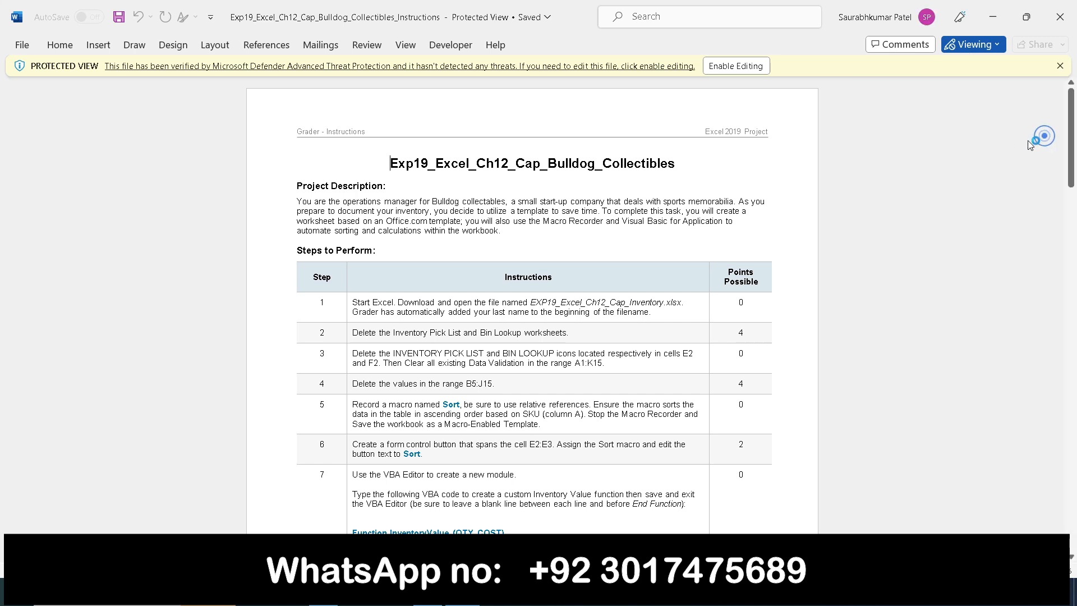
{"action": "left_click", "coordinate": [723, 71]}
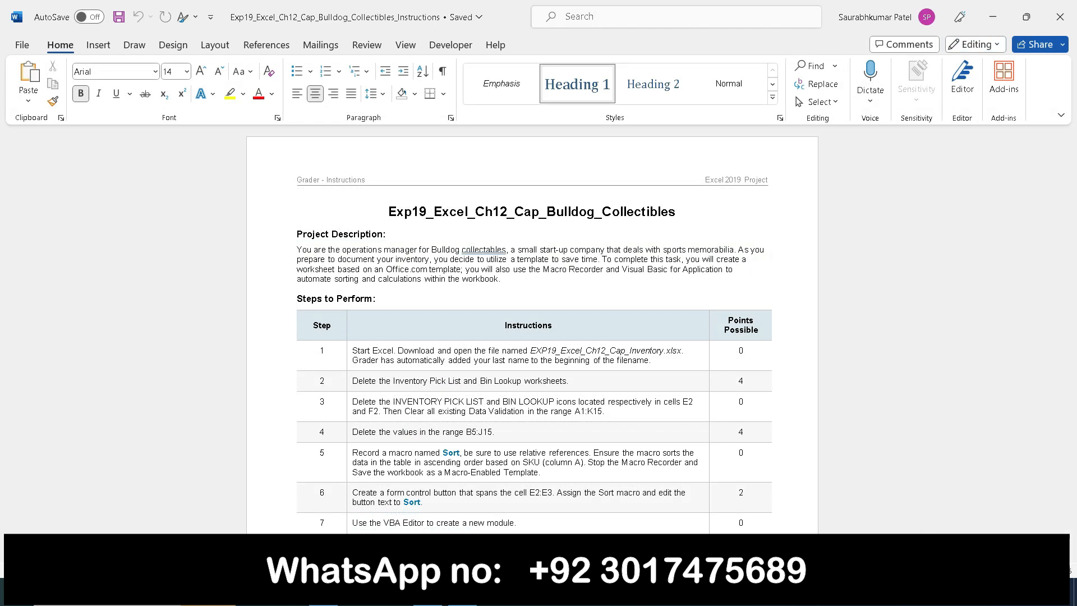
{"action": "scroll", "coordinate": [532, 336], "scroll_direction": "up", "scroll_amount": 6}
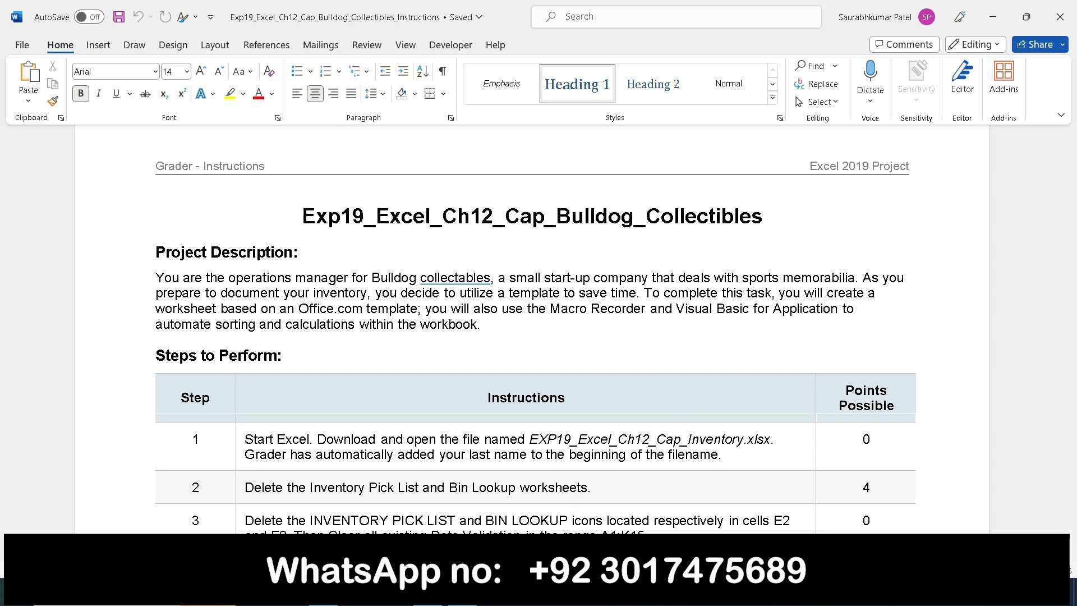
Open the EXP19_Excel_Ch12_Cap_Inventory workbook from the assignment folder in File Explorer and enable editing.
{"action": "left_click", "coordinate": [323, 592]}
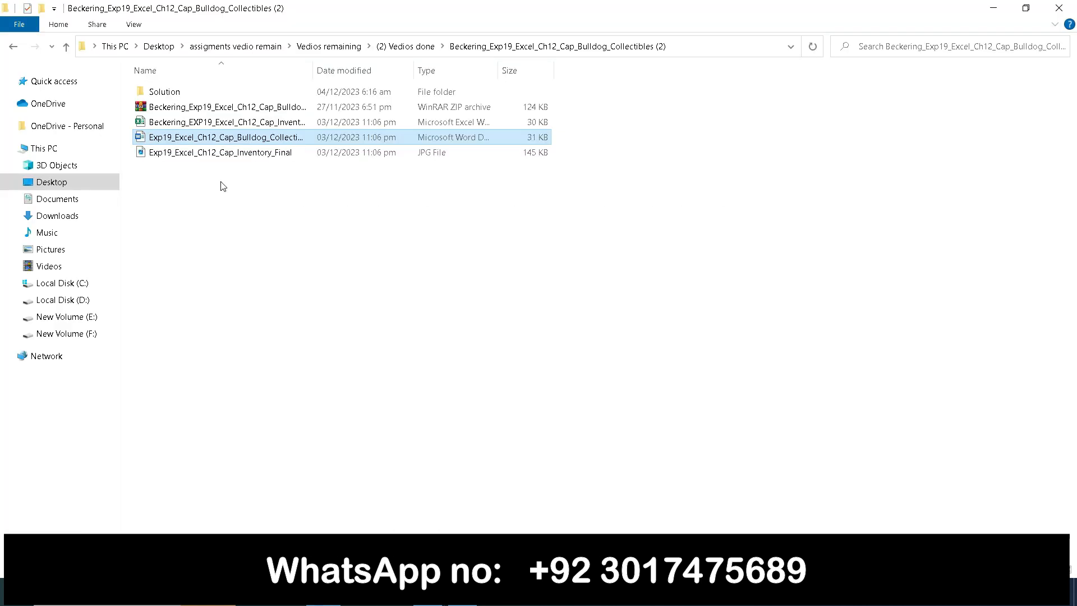
{"action": "left_click", "coordinate": [188, 123]}
{"action": "left_click", "coordinate": [192, 121]}
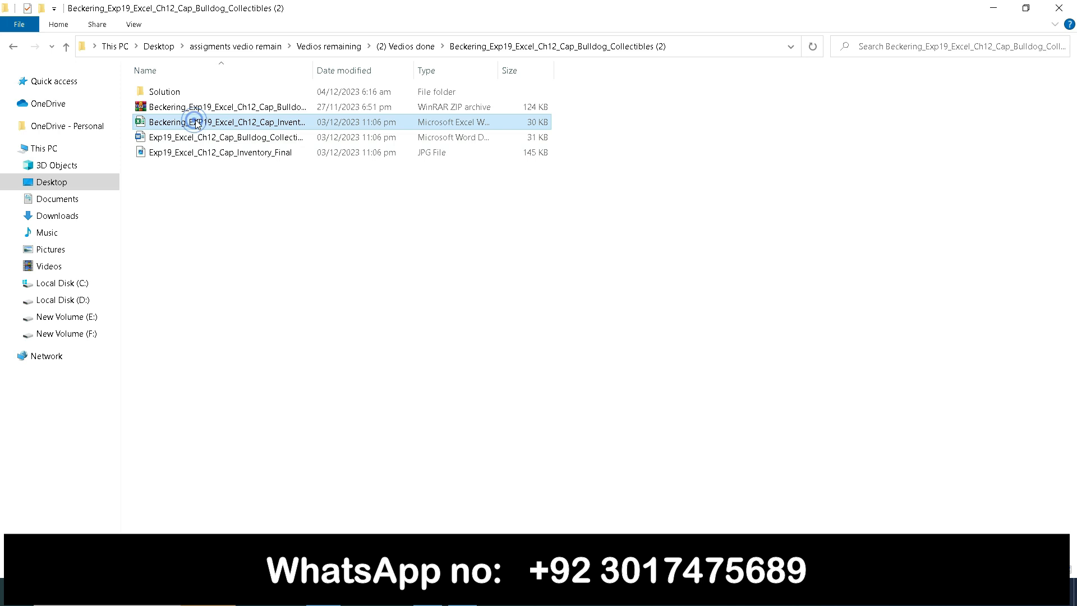
{"action": "key", "text": "Return"}
{"action": "double_click", "coordinate": [310, 122]}
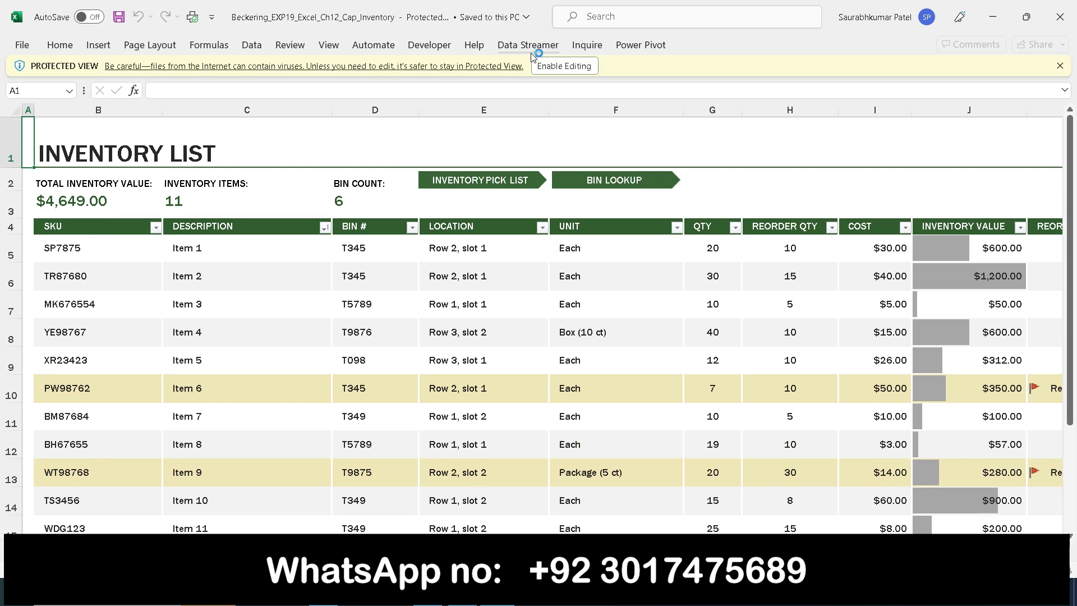
{"action": "left_click", "coordinate": [539, 63]}
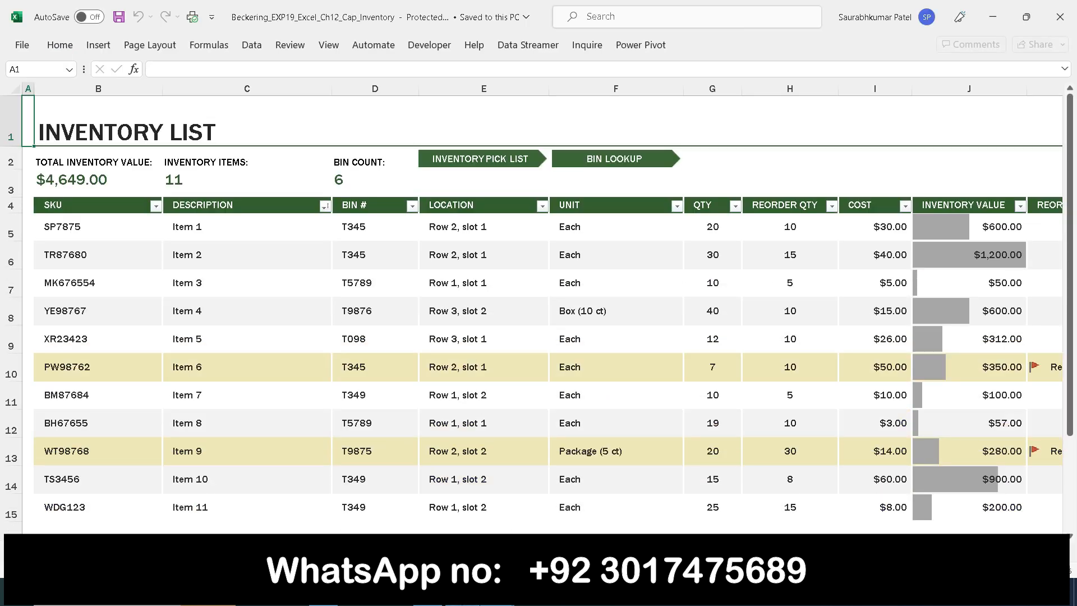
Switch to the Word instructions and highlight the title, "Bulldog collectables," and "sports memorabilia" in yellow.
{"action": "left_click", "coordinate": [462, 593]}
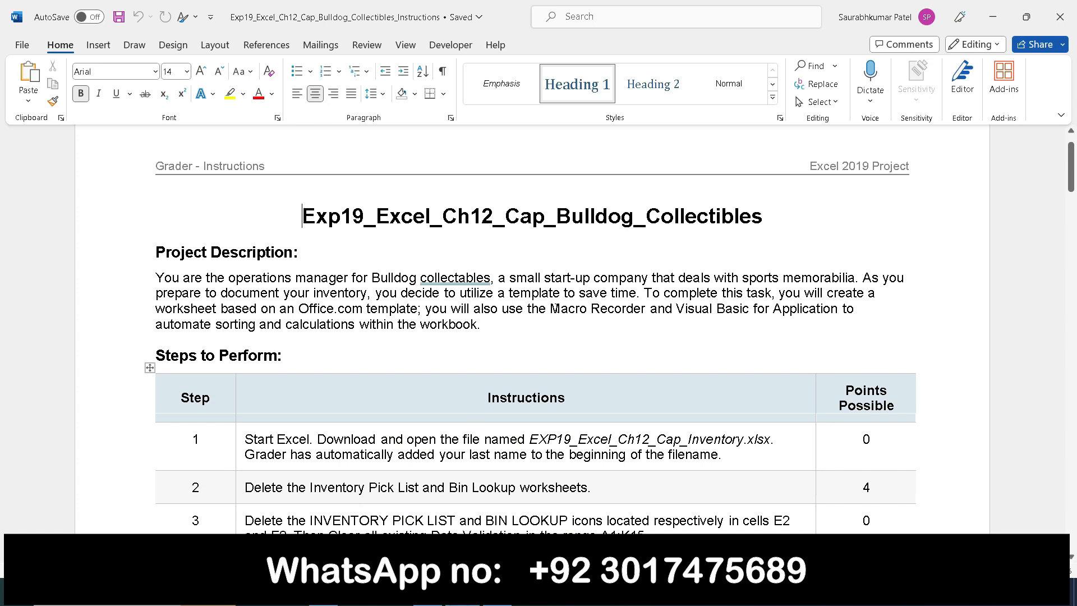
{"action": "left_click", "coordinate": [233, 94]}
{"action": "left_click_drag", "start_coordinate": [303, 216], "coordinate": [803, 217]}
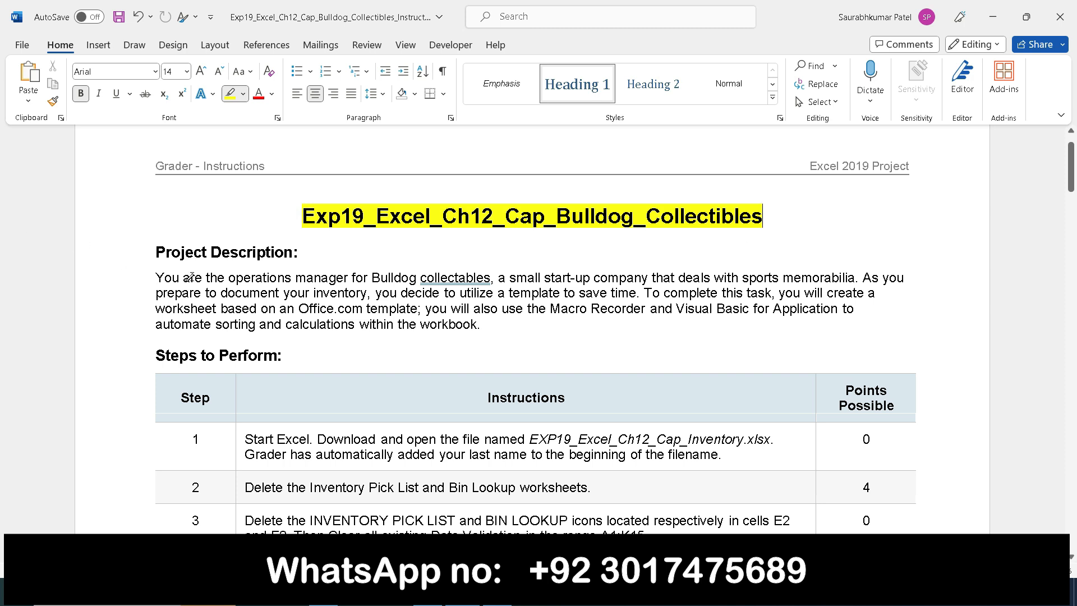
{"action": "left_click_drag", "start_coordinate": [372, 278], "coordinate": [493, 275]}
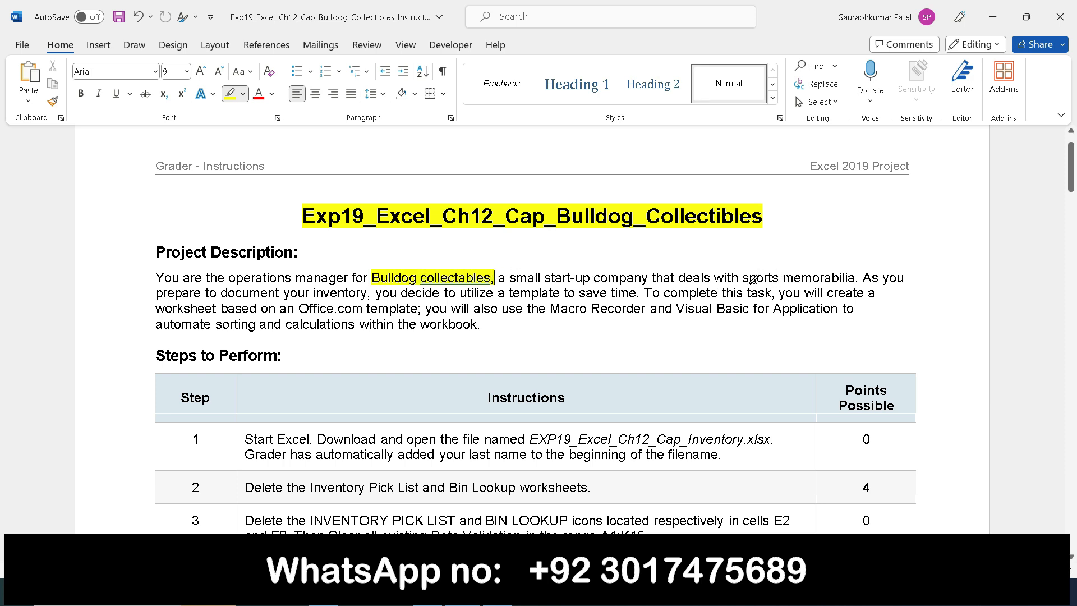
{"action": "left_click_drag", "start_coordinate": [753, 278], "coordinate": [847, 279]}
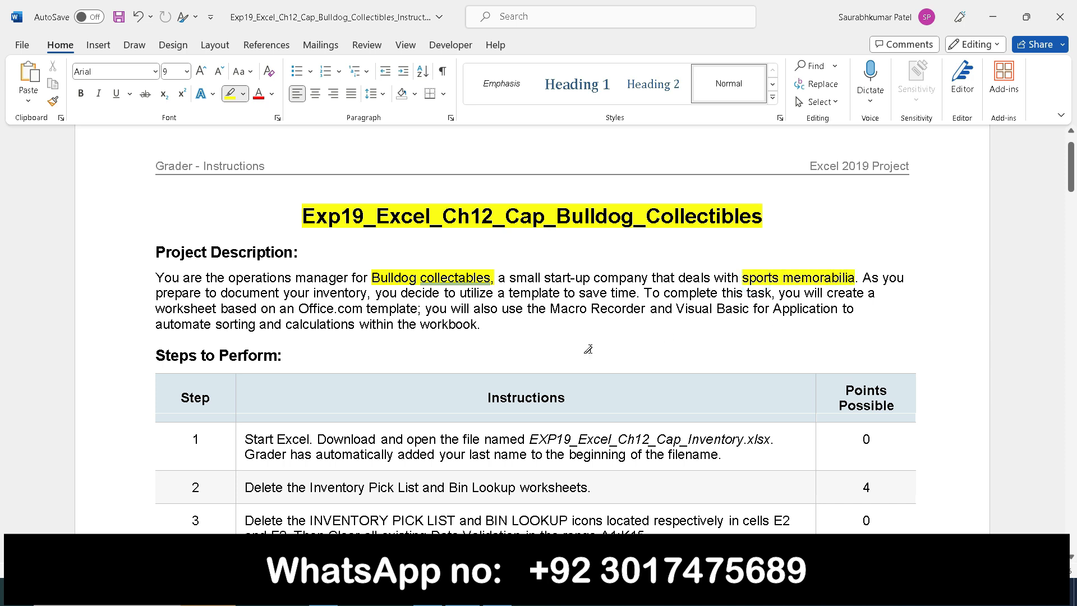
Highlight the key phrases about the inventory template, Macro Recorder, Visual Basic for Application, sorting and calculations in the project description.
{"action": "mouse_move", "coordinate": [285, 292]}
{"action": "left_mouse_down"}
{"action": "mouse_move", "coordinate": [497, 309]}
{"action": "mouse_move", "coordinate": [493, 293]}
{"action": "mouse_move", "coordinate": [628, 293]}
{"action": "left_mouse_up"}
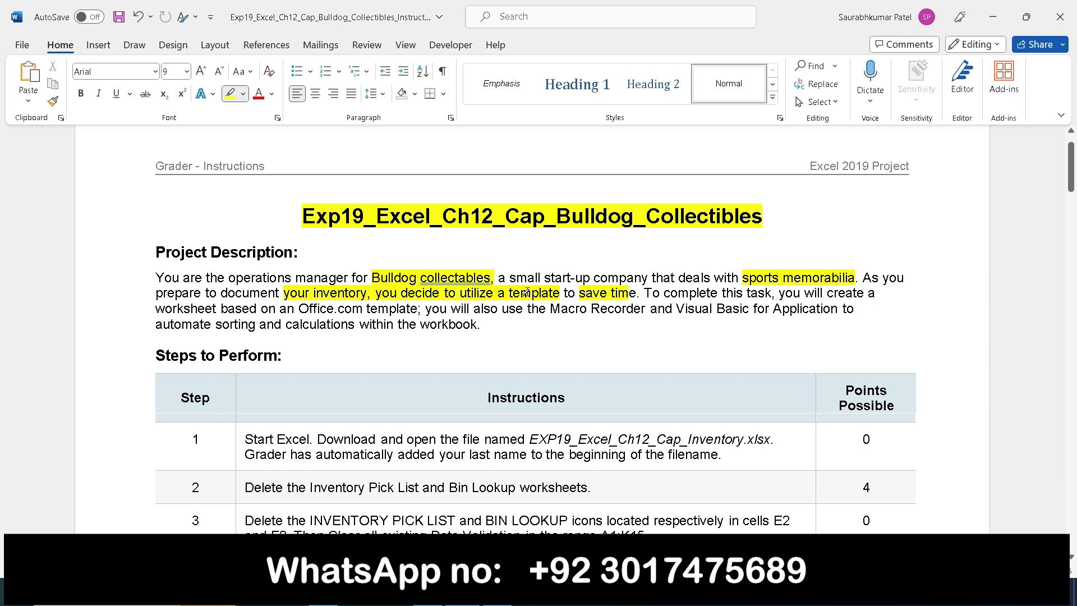
{"action": "left_click_drag", "start_coordinate": [162, 308], "coordinate": [418, 309]}
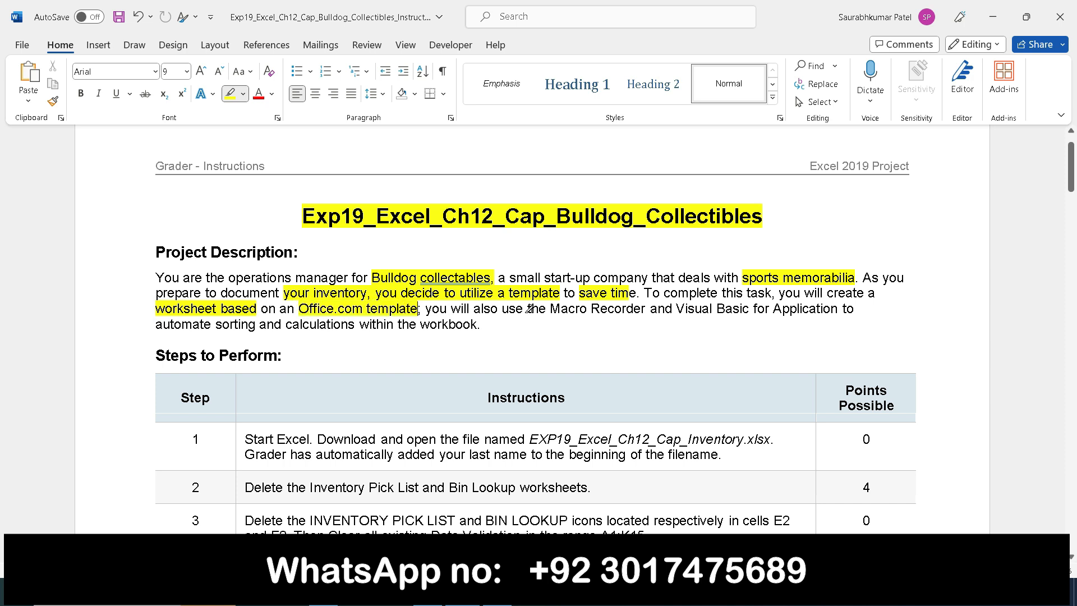
{"action": "left_click_drag", "start_coordinate": [529, 308], "coordinate": [838, 310]}
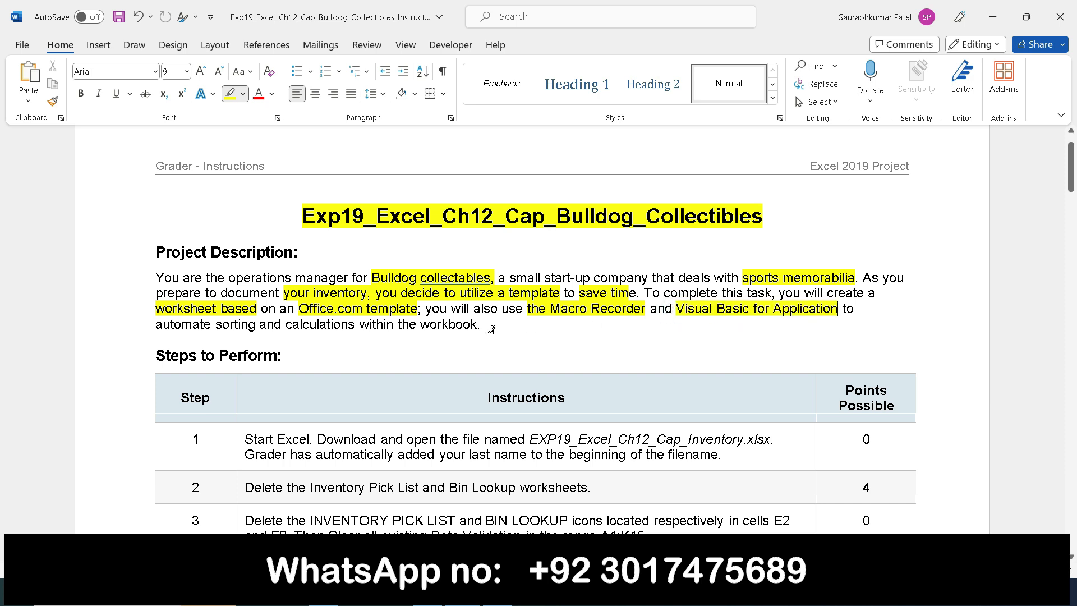
{"action": "left_click_drag", "start_coordinate": [217, 329], "coordinate": [476, 328]}
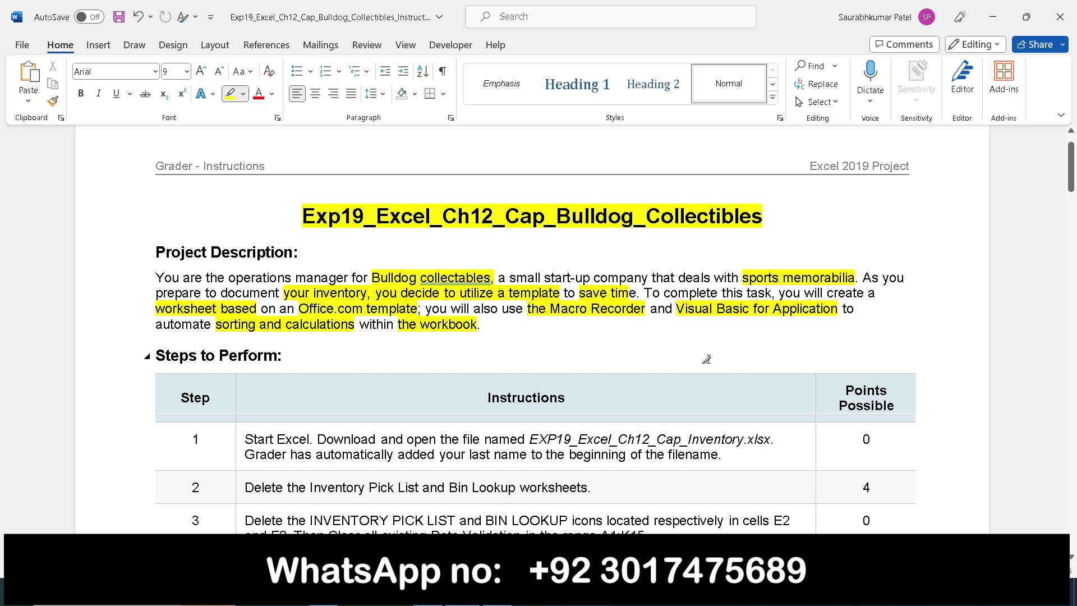
Highlight the file name EXP19_Excel_Ch12_Cap_Inventory.xlsx and "Grader has automatically added your last name" in step 1.
{"action": "scroll", "coordinate": [706, 360], "scroll_direction": "down", "scroll_amount": 3}
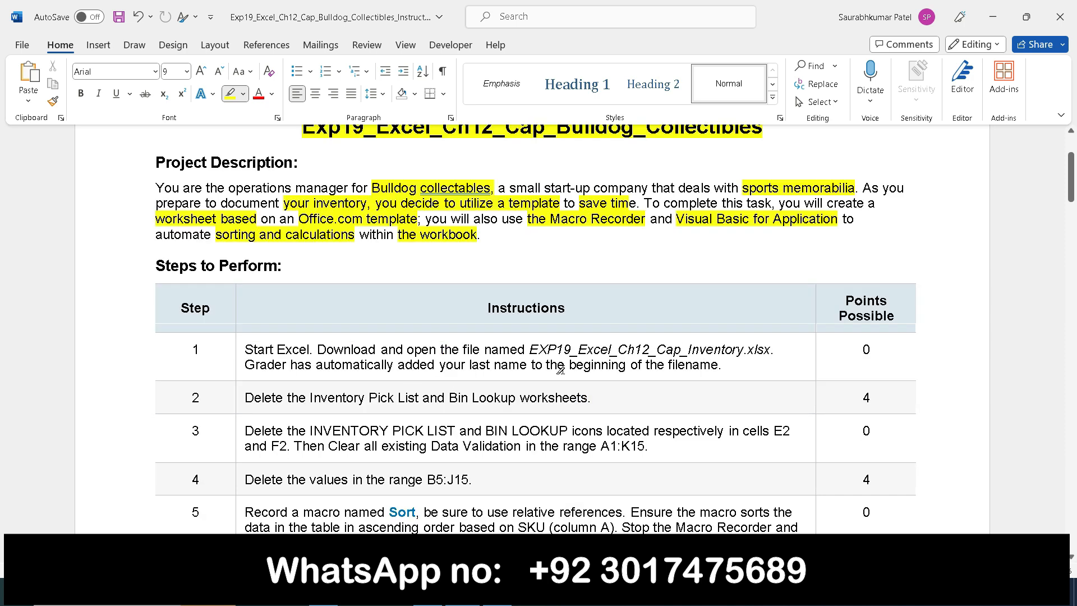
{"action": "left_click_drag", "start_coordinate": [533, 349], "coordinate": [775, 349]}
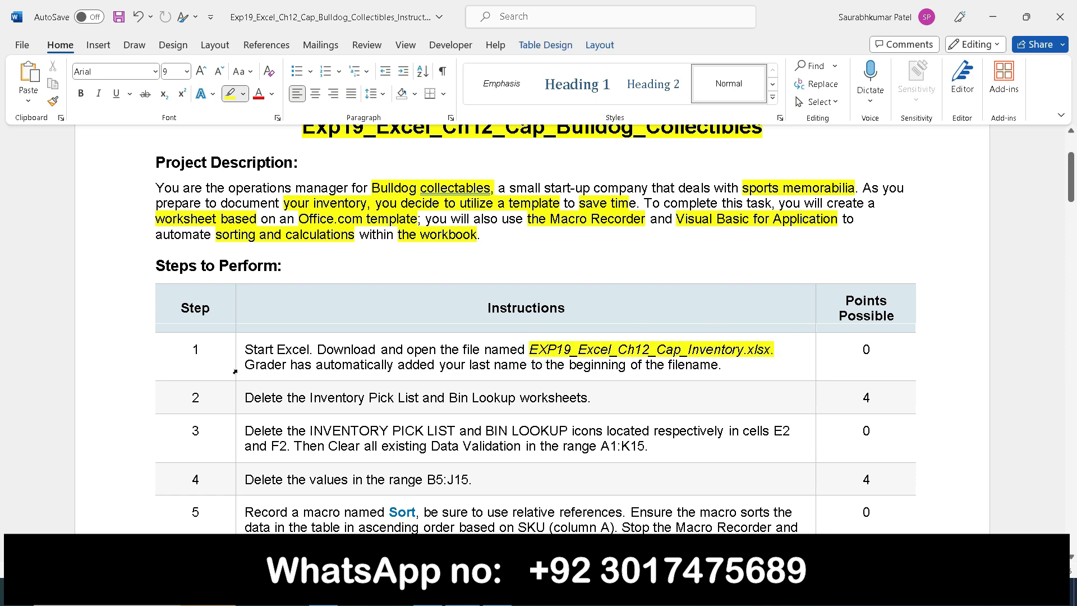
{"action": "mouse_move", "coordinate": [251, 355]}
{"action": "left_mouse_down"}
{"action": "mouse_move", "coordinate": [270, 348]}
{"action": "mouse_move", "coordinate": [256, 346]}
{"action": "left_mouse_up"}
{"action": "mouse_move", "coordinate": [246, 363]}
{"action": "left_mouse_down"}
{"action": "mouse_move", "coordinate": [440, 365]}
{"action": "mouse_move", "coordinate": [314, 349]}
{"action": "mouse_move", "coordinate": [412, 379]}
{"action": "mouse_move", "coordinate": [564, 366]}
{"action": "mouse_move", "coordinate": [536, 365]}
{"action": "left_mouse_up"}
Look at the opened inventory workbook in Excel and review all remaining instruction steps in the Word document.
{"action": "mouse_move", "coordinate": [505, 594]}
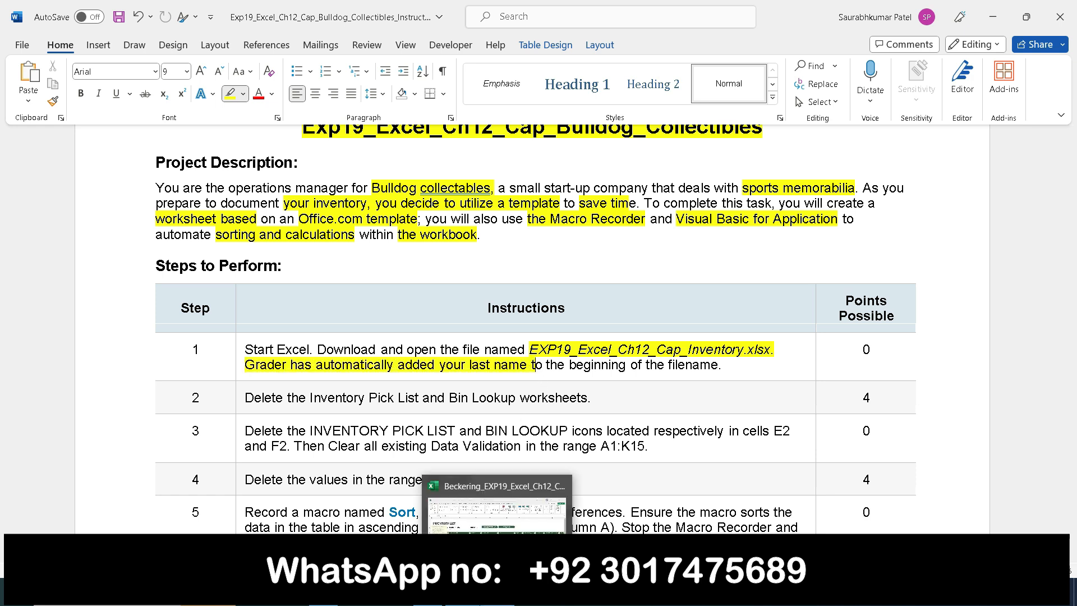
{"action": "left_click", "coordinate": [461, 522]}
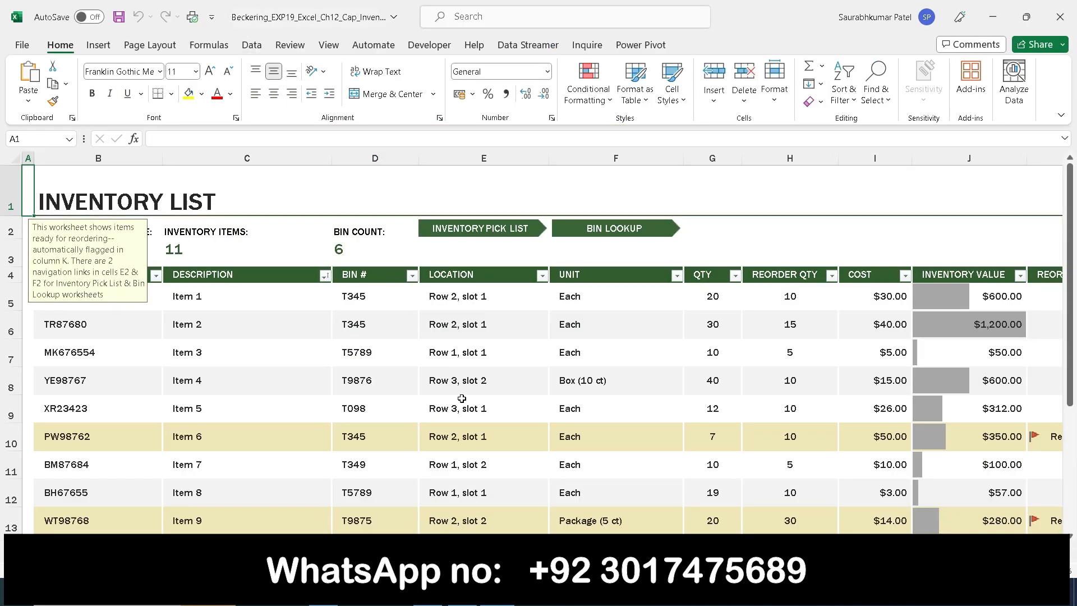
{"action": "mouse_move", "coordinate": [464, 596]}
{"action": "left_click", "coordinate": [464, 505]}
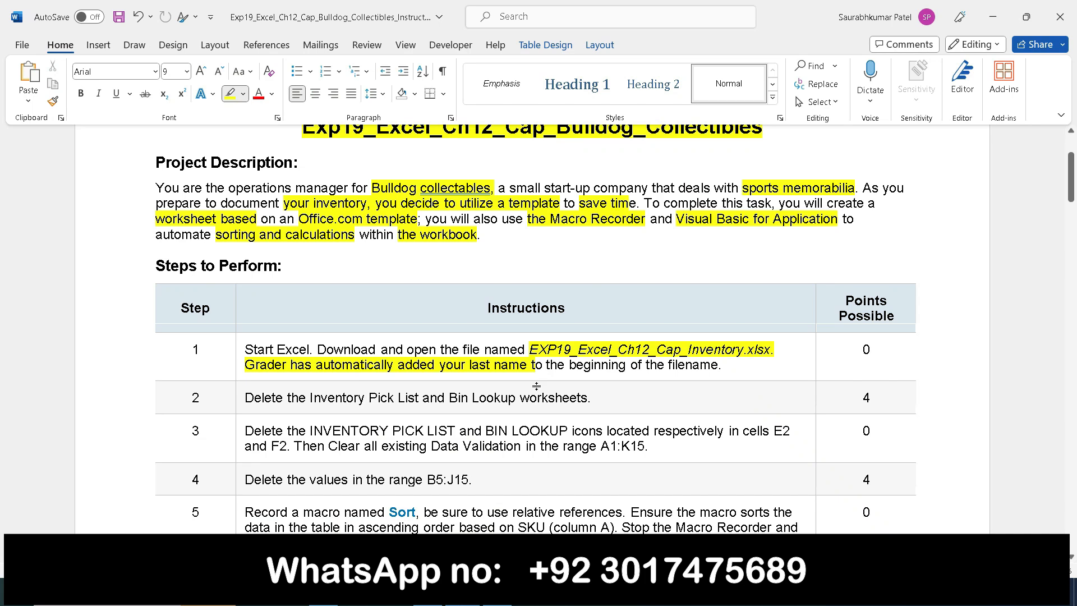
{"action": "scroll", "coordinate": [670, 382], "scroll_direction": "down", "scroll_amount": 5}
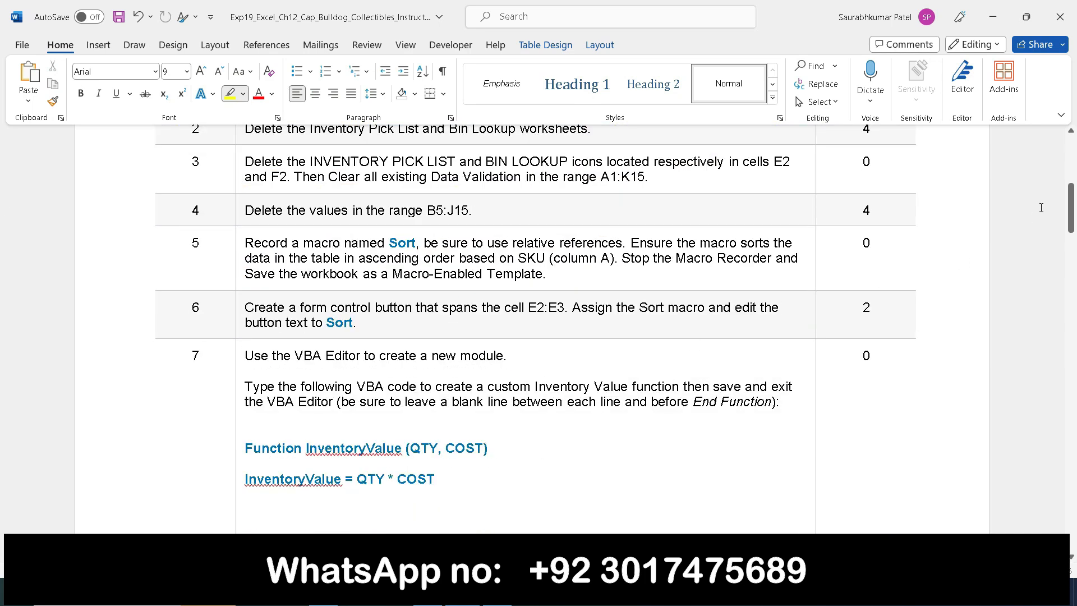
{"action": "left_click", "coordinate": [1071, 132]}
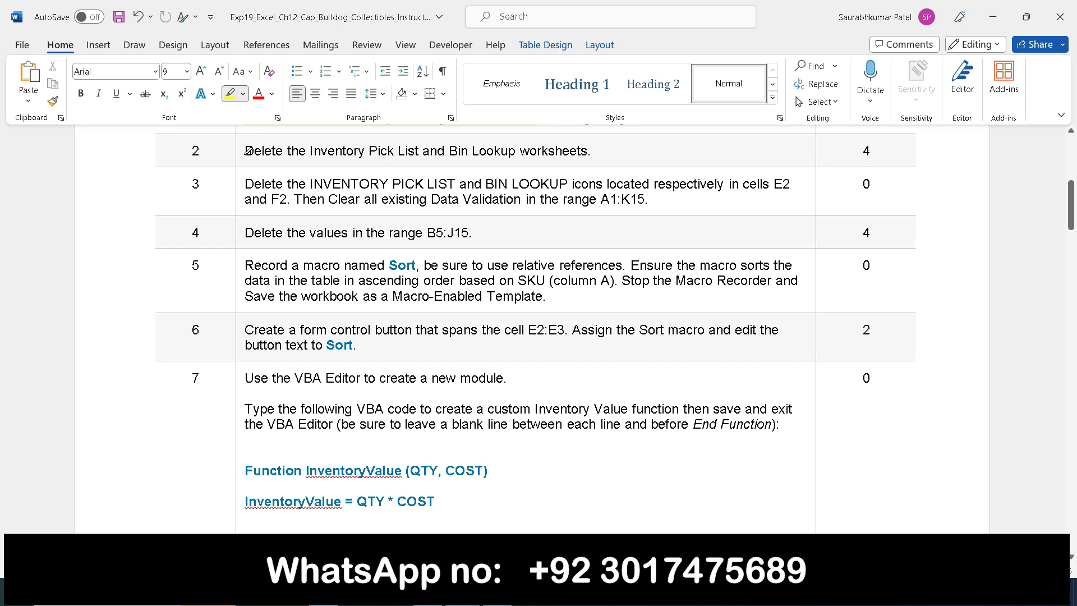
{"action": "scroll", "coordinate": [577, 308], "scroll_direction": "down", "scroll_amount": 20}
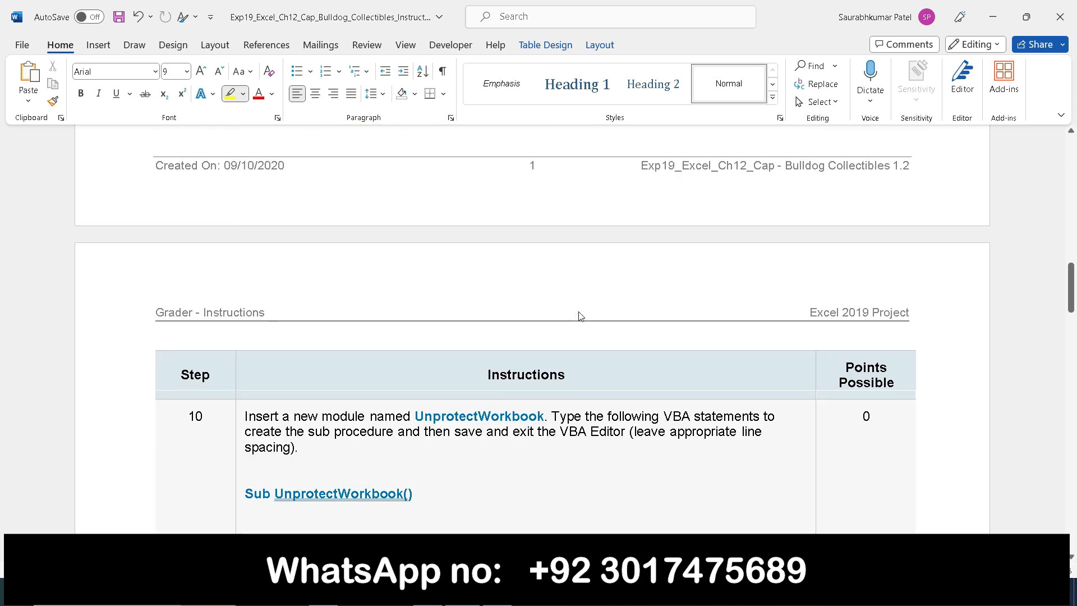
{"action": "scroll", "coordinate": [575, 313], "scroll_direction": "up", "scroll_amount": 15}
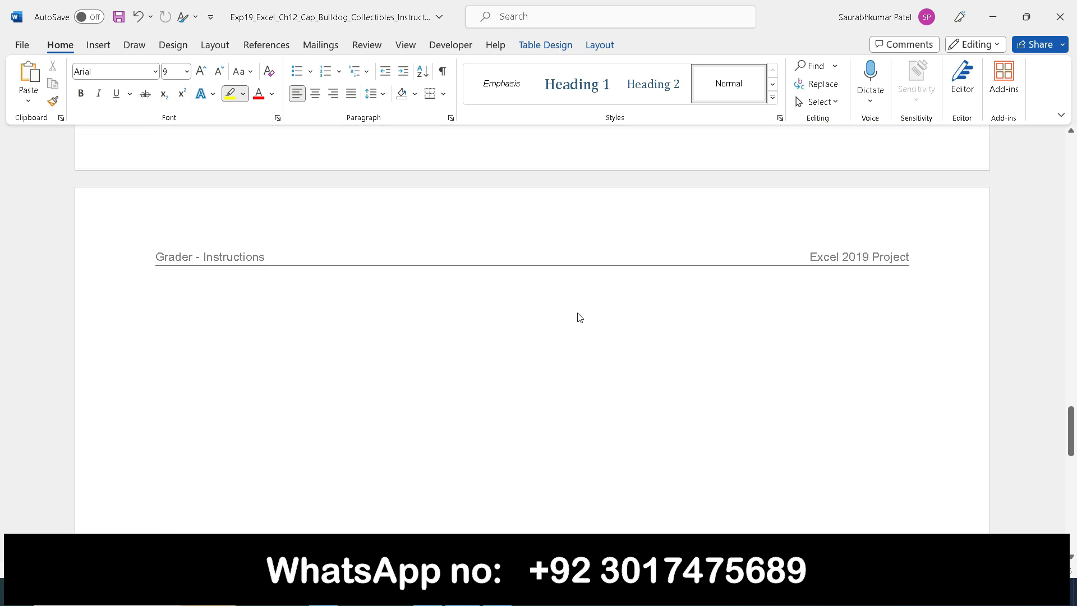
{"action": "scroll", "coordinate": [575, 313], "scroll_direction": "up", "scroll_amount": 15}
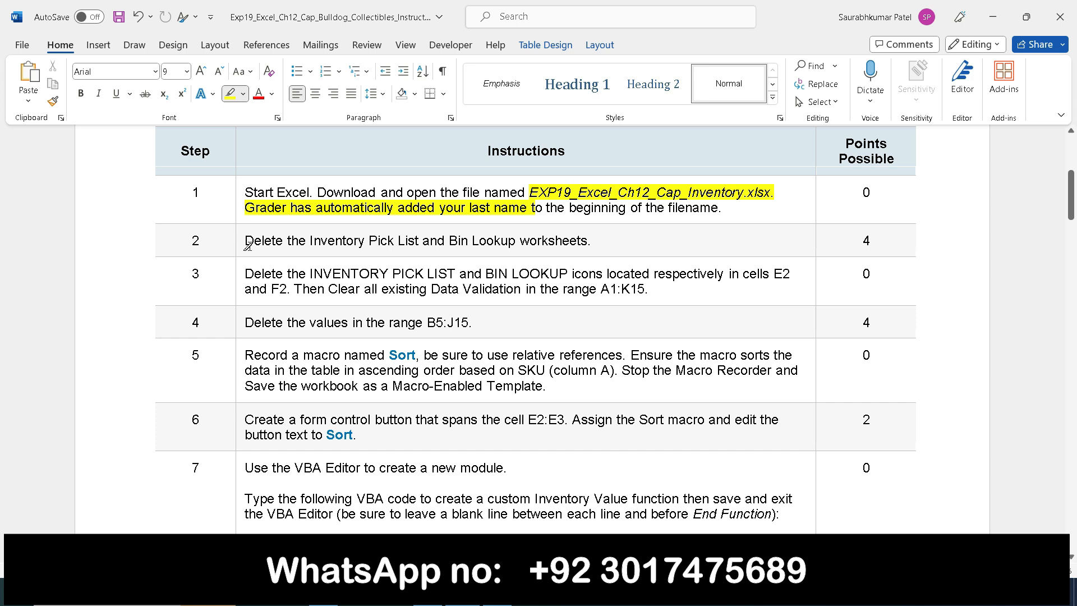
Highlight the step 2 instruction about deleting the Inventory Pick List and Bin Lookup worksheets.
{"action": "left_click_drag", "start_coordinate": [247, 242], "coordinate": [542, 242]}
{"action": "key", "text": "ctrl+alt+h"}
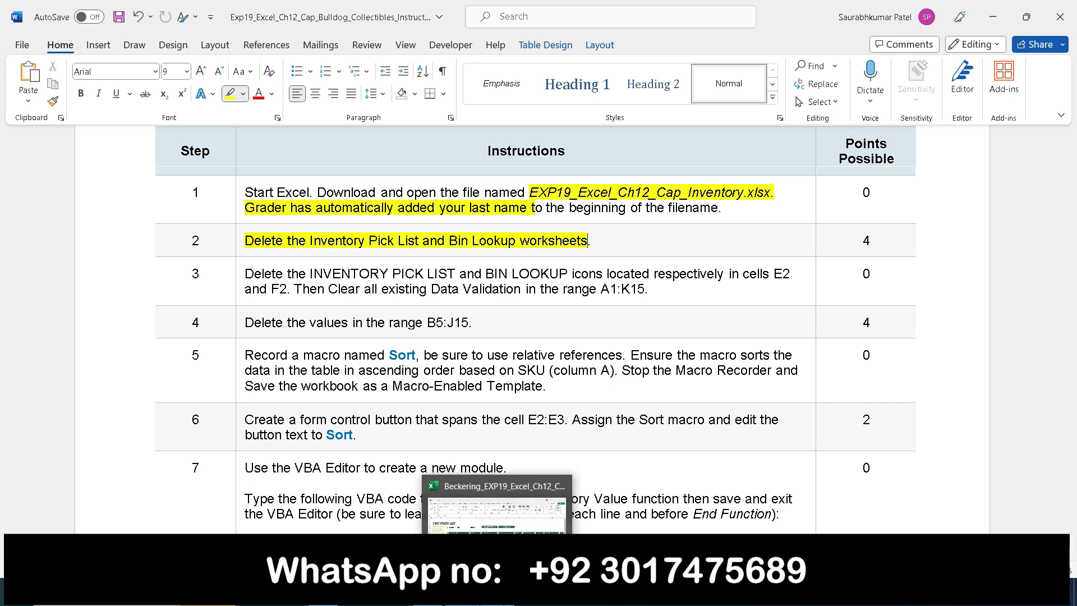
Switch to the Excel workbook and delete the Inventory Pick List and Bin Lookup worksheets.
{"action": "left_click", "coordinate": [497, 597]}
{"action": "right_click", "coordinate": [214, 551]}
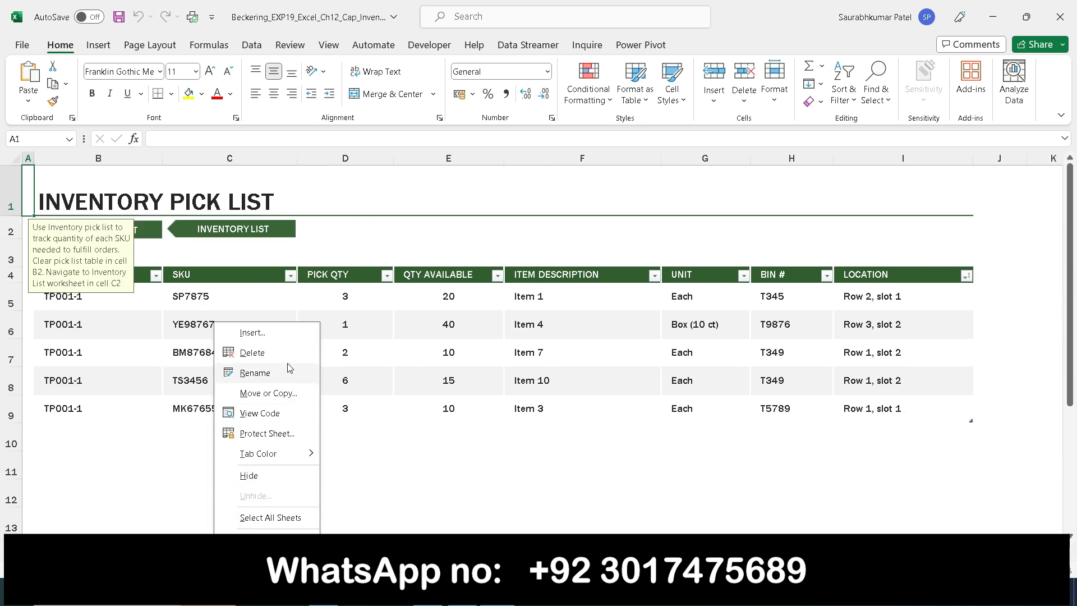
{"action": "left_click", "coordinate": [288, 355]}
{"action": "left_click", "coordinate": [514, 336]}
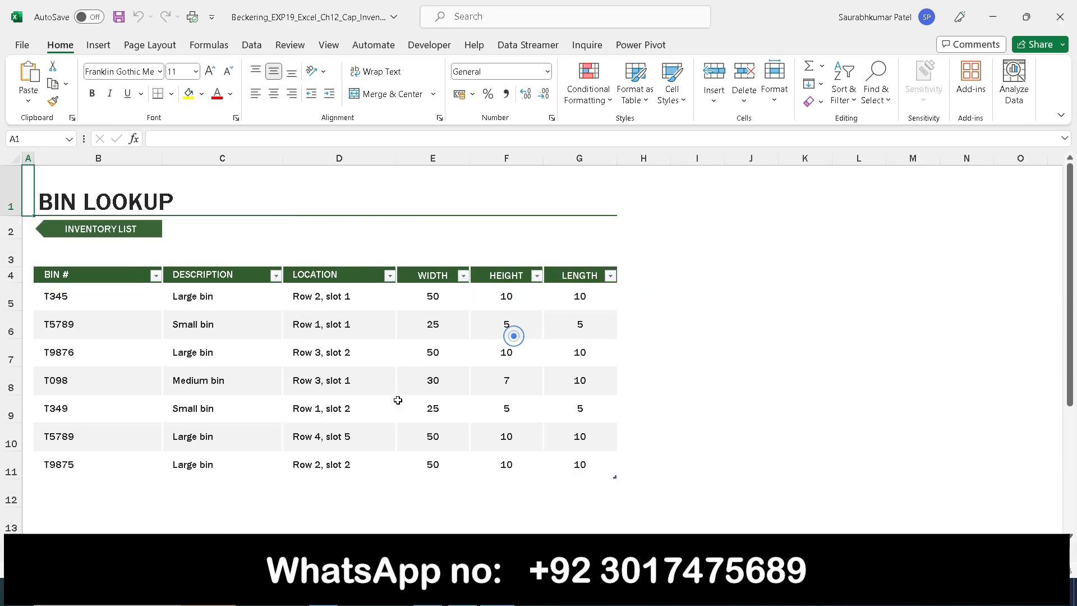
{"action": "right_click", "coordinate": [180, 550]}
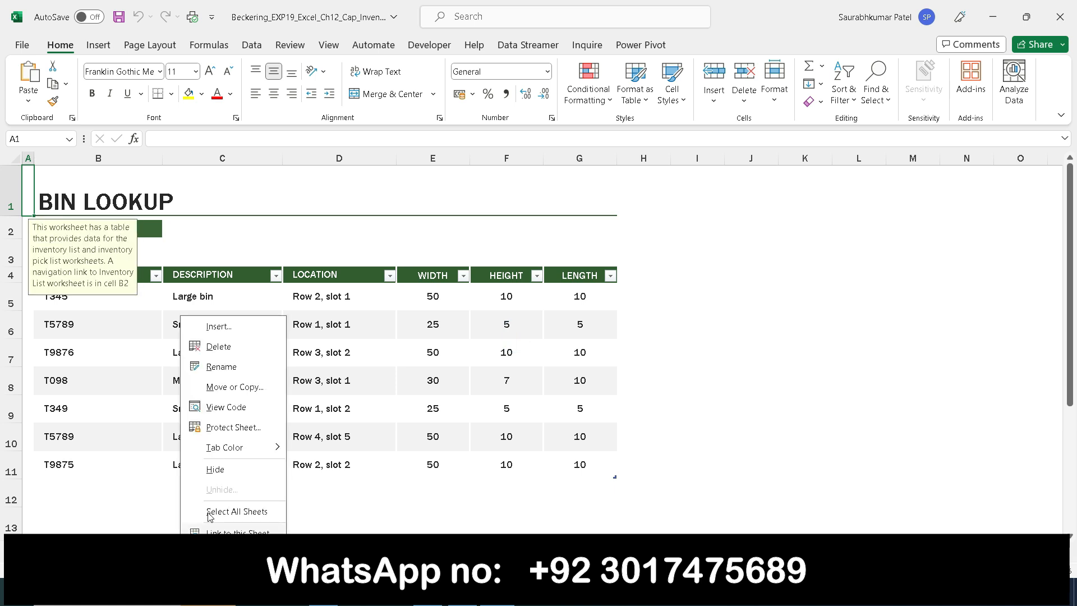
{"action": "left_click", "coordinate": [250, 351]}
{"action": "left_click", "coordinate": [509, 332]}
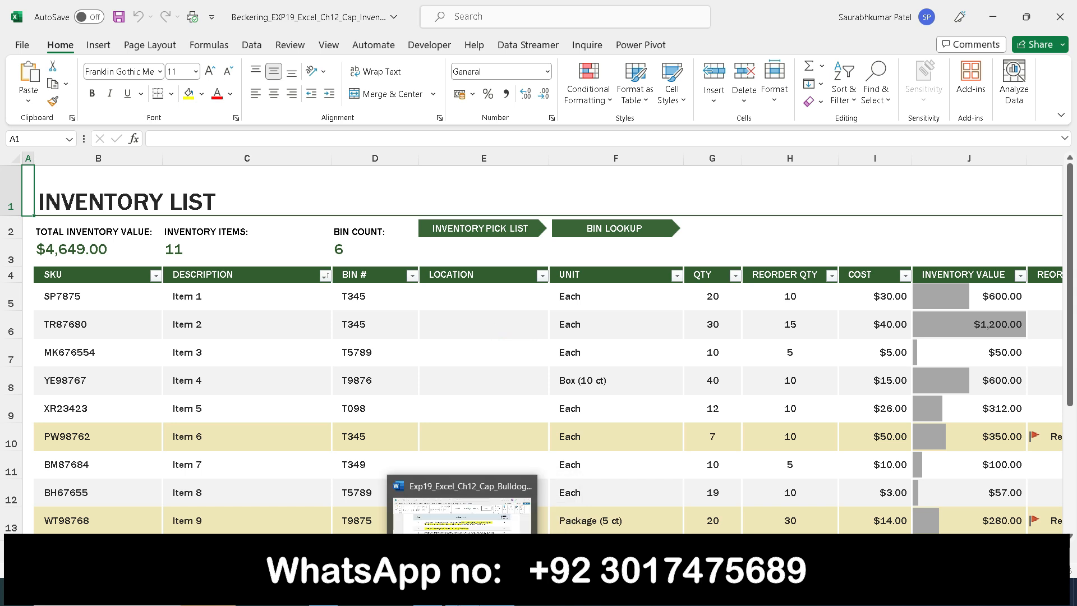
Switch to the Word instructions and remove the yellow highlighting from the step 2 instruction.
{"action": "left_click", "coordinate": [463, 592]}
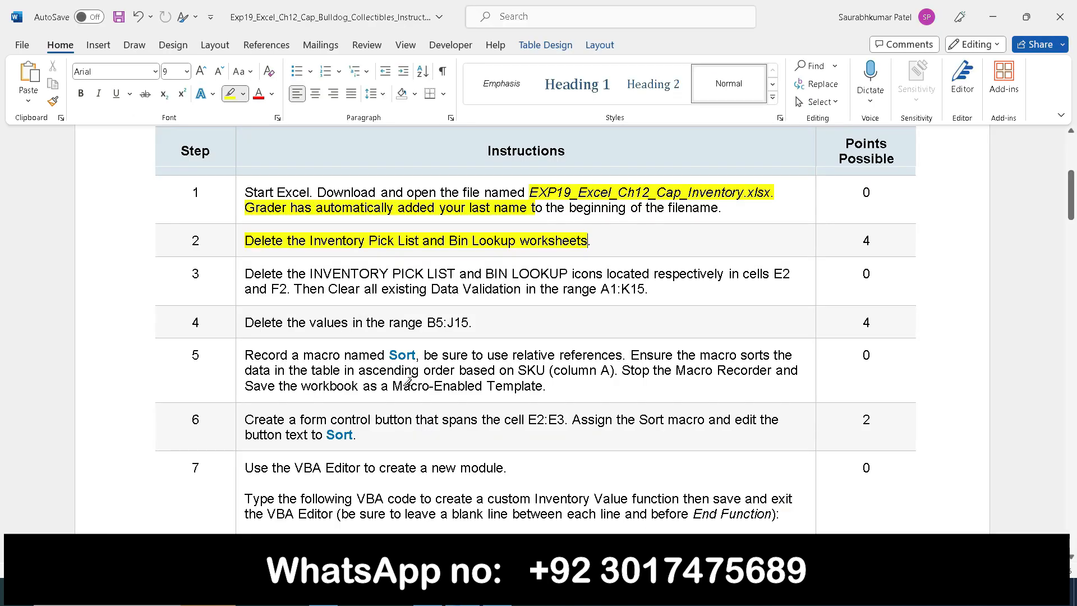
{"action": "left_click", "coordinate": [237, 245]}
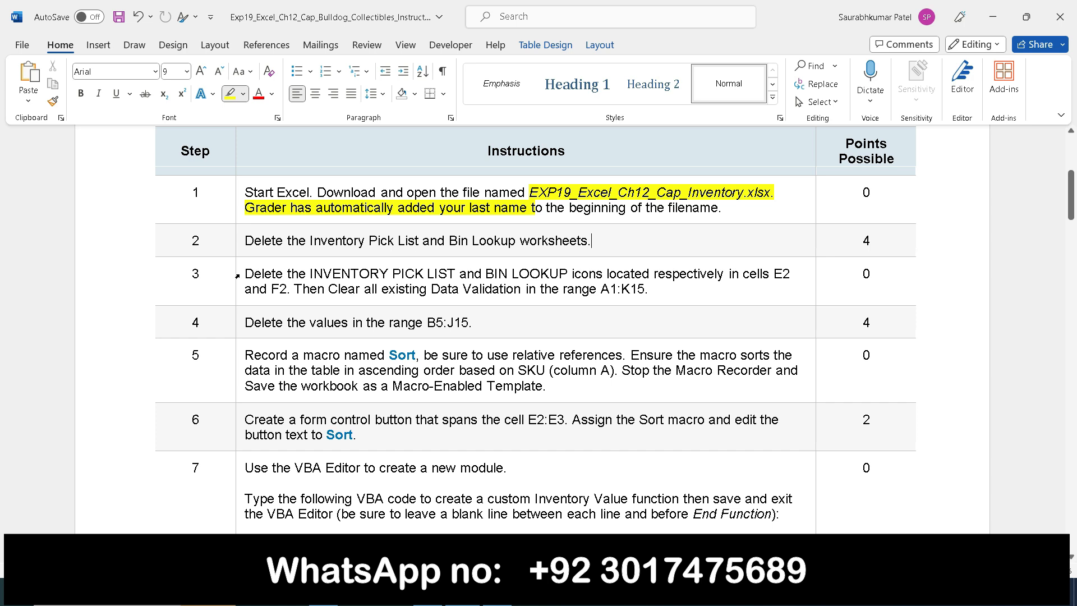
{"action": "left_click_drag", "start_coordinate": [244, 273], "coordinate": [812, 271]}
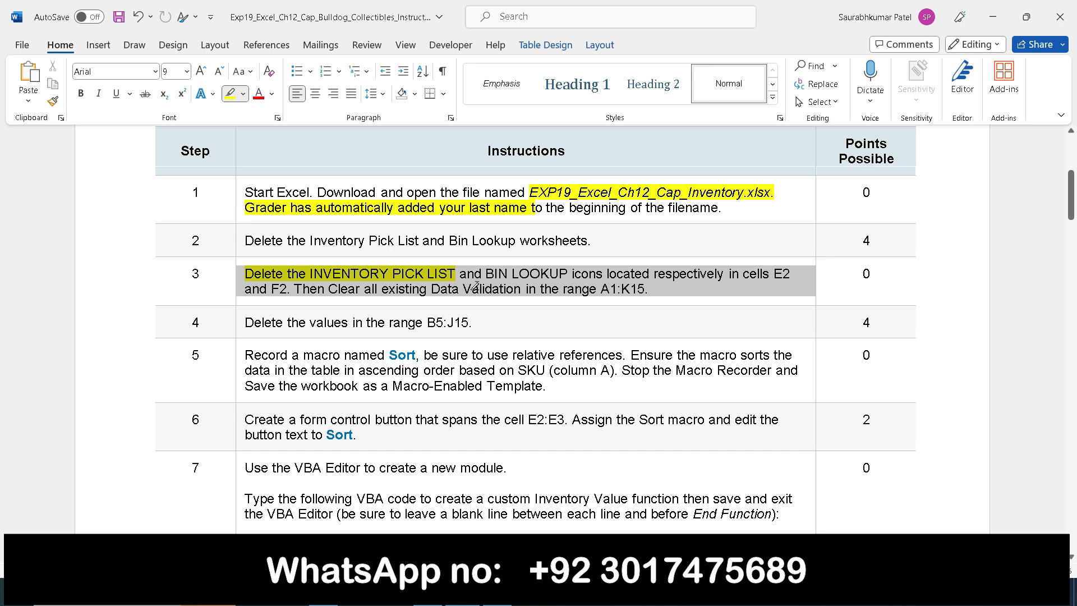
{"action": "left_click_drag", "start_coordinate": [476, 286], "coordinate": [552, 283]}
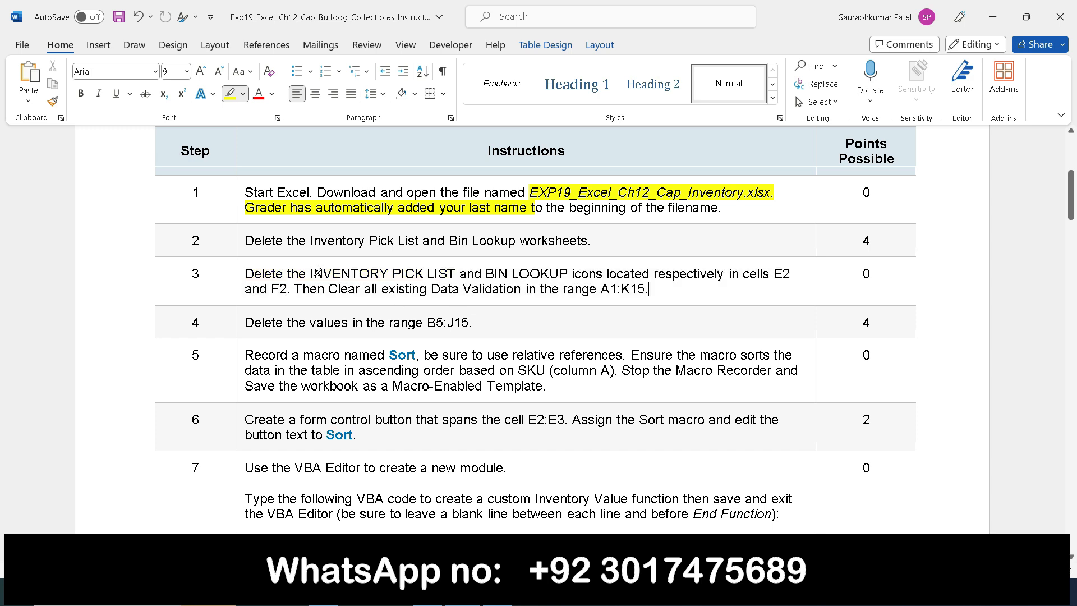
Highlight "INVENTORY PICK", "LOOKUP icons", "E2" and "F2." in step 3, and switch to the Excel workbook.
{"action": "left_click_drag", "start_coordinate": [310, 273], "coordinate": [425, 273]}
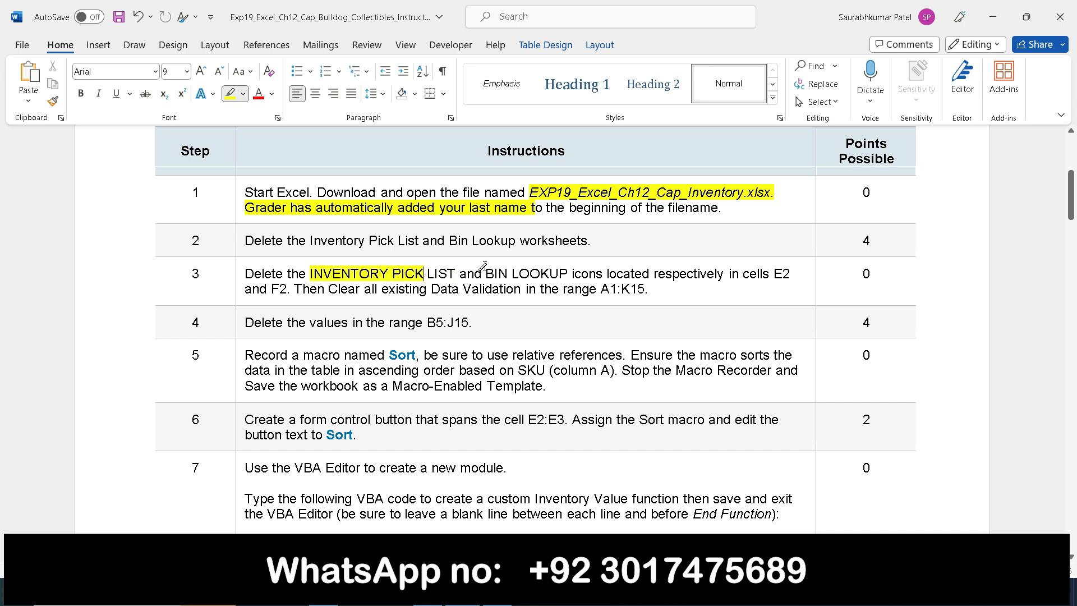
{"action": "mouse_move", "coordinate": [512, 274]}
{"action": "left_mouse_down"}
{"action": "mouse_move", "coordinate": [614, 274]}
{"action": "mouse_move", "coordinate": [603, 273]}
{"action": "left_mouse_up"}
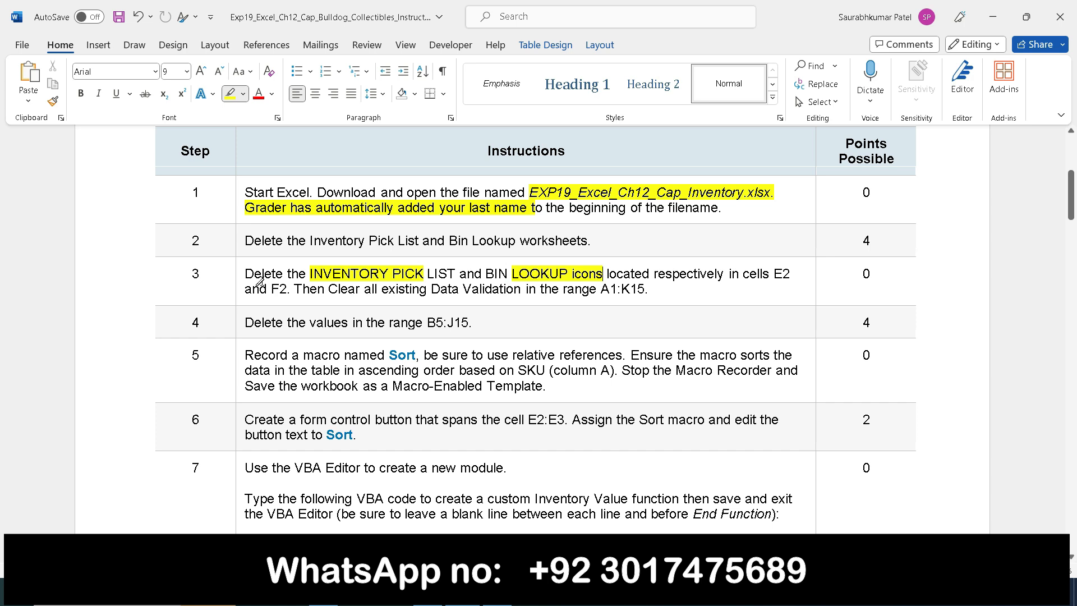
{"action": "left_click_drag", "start_coordinate": [254, 274], "coordinate": [291, 290]}
{"action": "left_click_drag", "start_coordinate": [773, 280], "coordinate": [791, 280]}
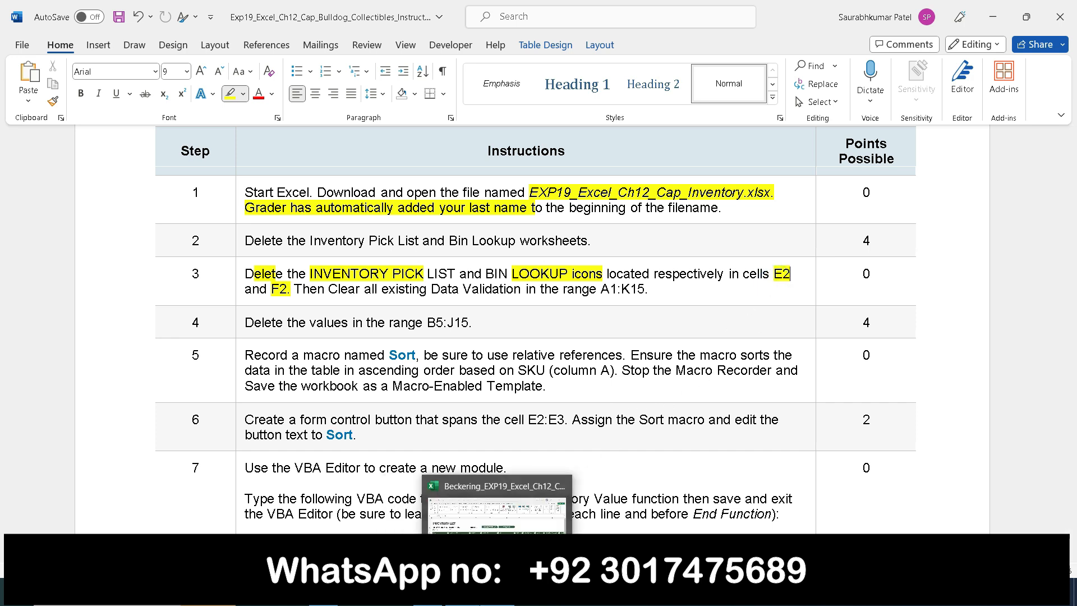
{"action": "left_click", "coordinate": [497, 594]}
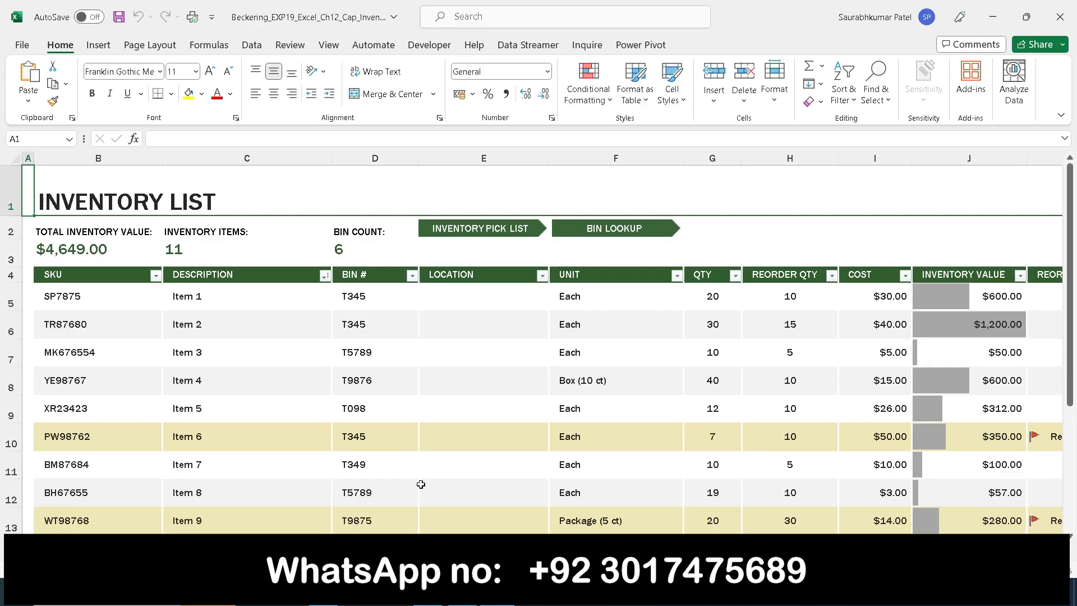
Try to delete the INVENTORY PICK LIST icon located in cell E2.
{"action": "left_click", "coordinate": [494, 239]}
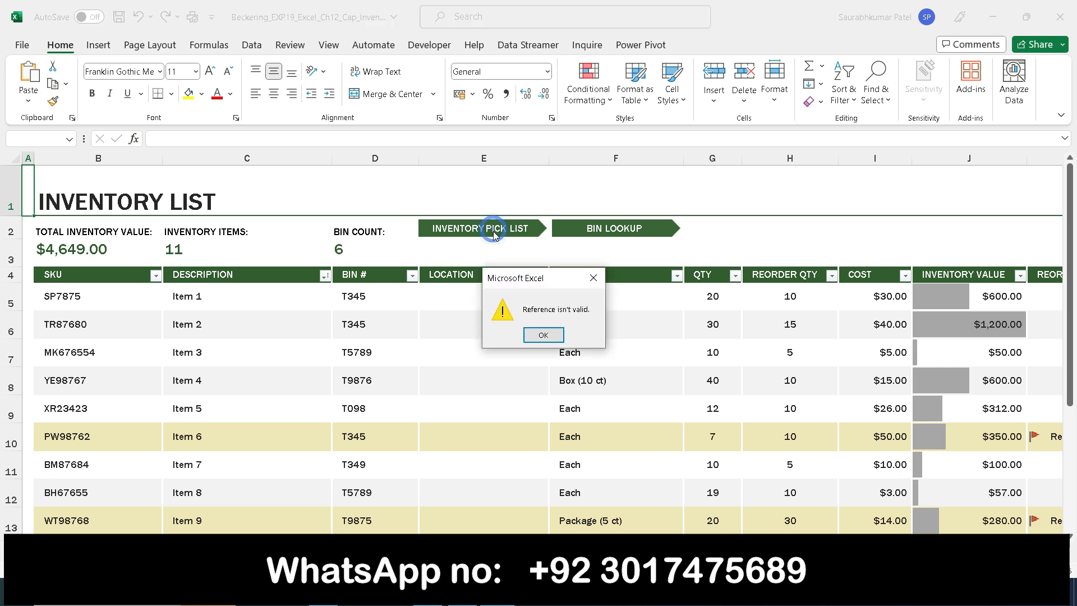
{"action": "left_click", "coordinate": [540, 334]}
{"action": "right_click", "coordinate": [526, 231]}
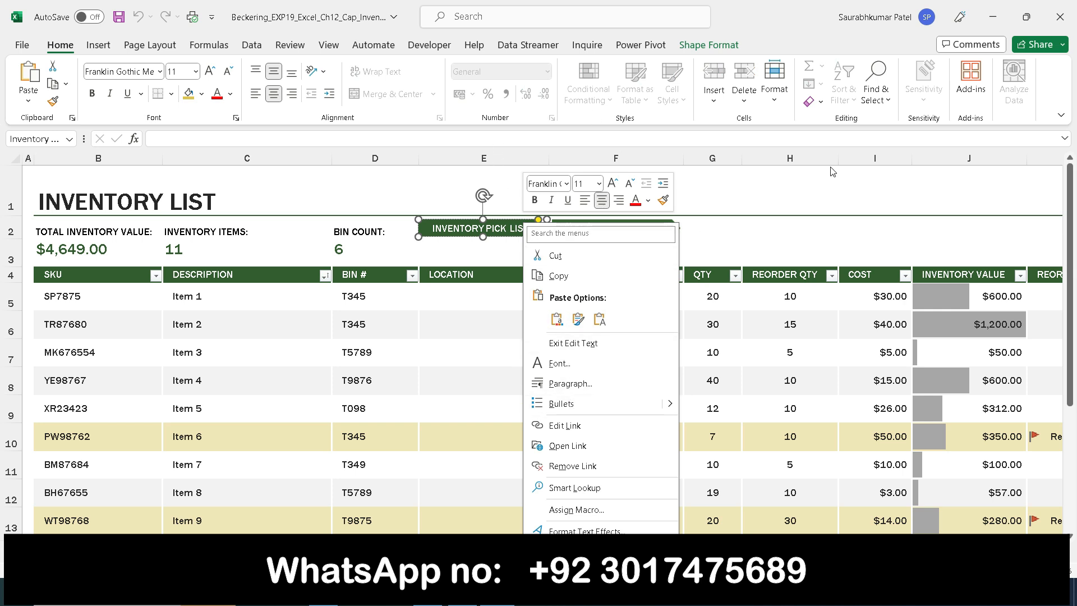
{"action": "left_click", "coordinate": [808, 188]}
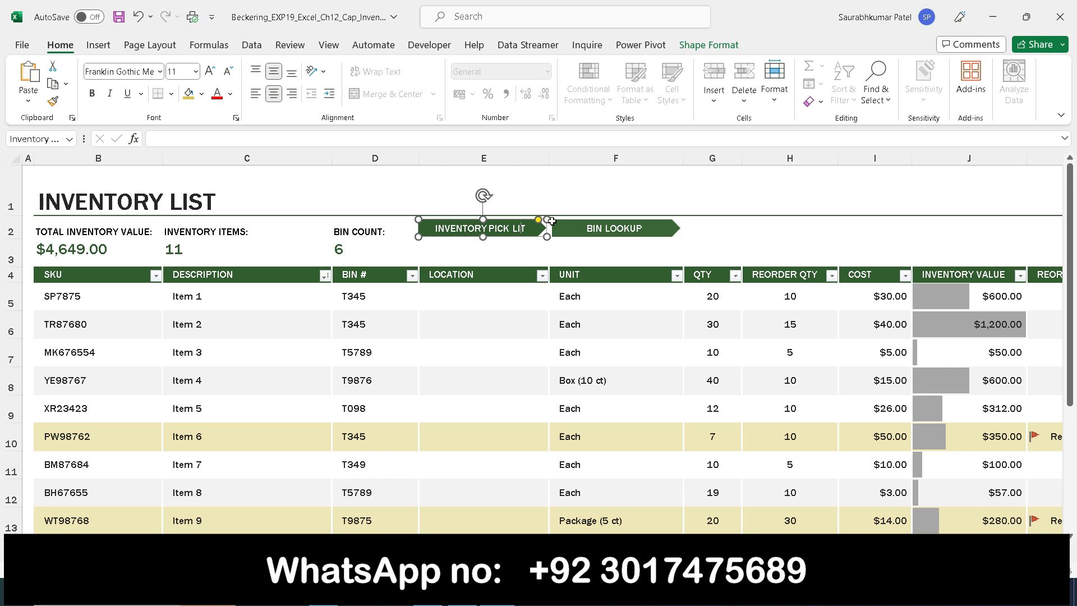
{"action": "key", "text": "Delete"}
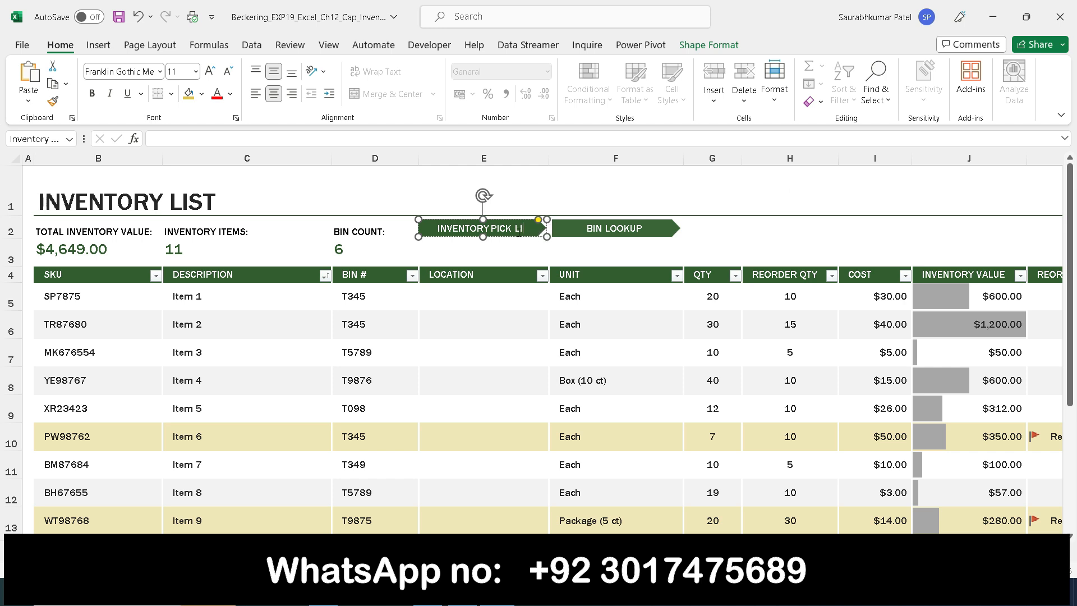
{"action": "left_click", "coordinate": [543, 200]}
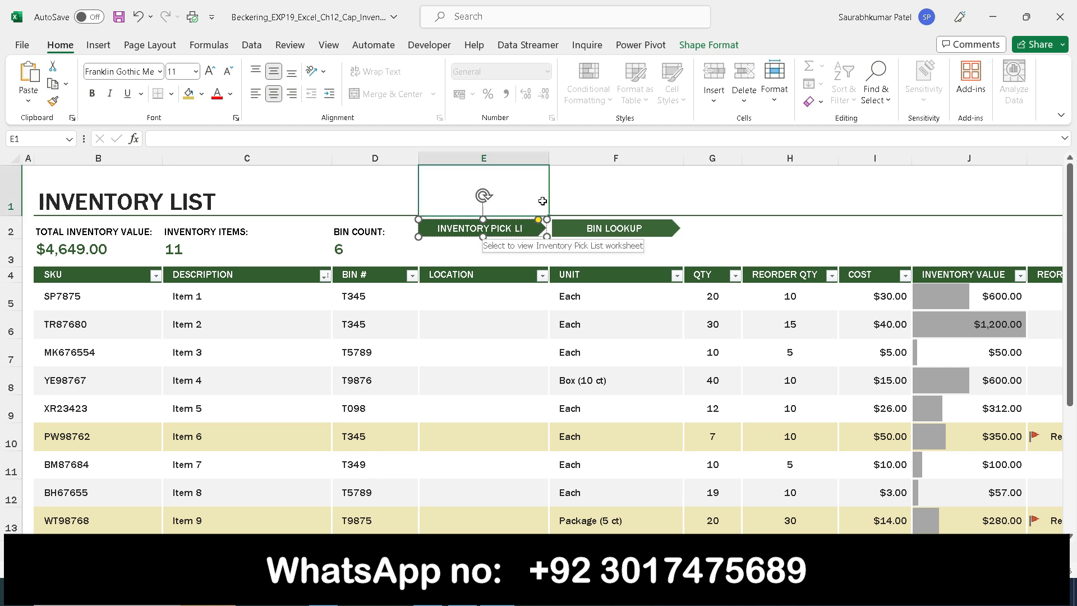
{"action": "left_click", "coordinate": [526, 228]}
{"action": "left_click", "coordinate": [546, 334]}
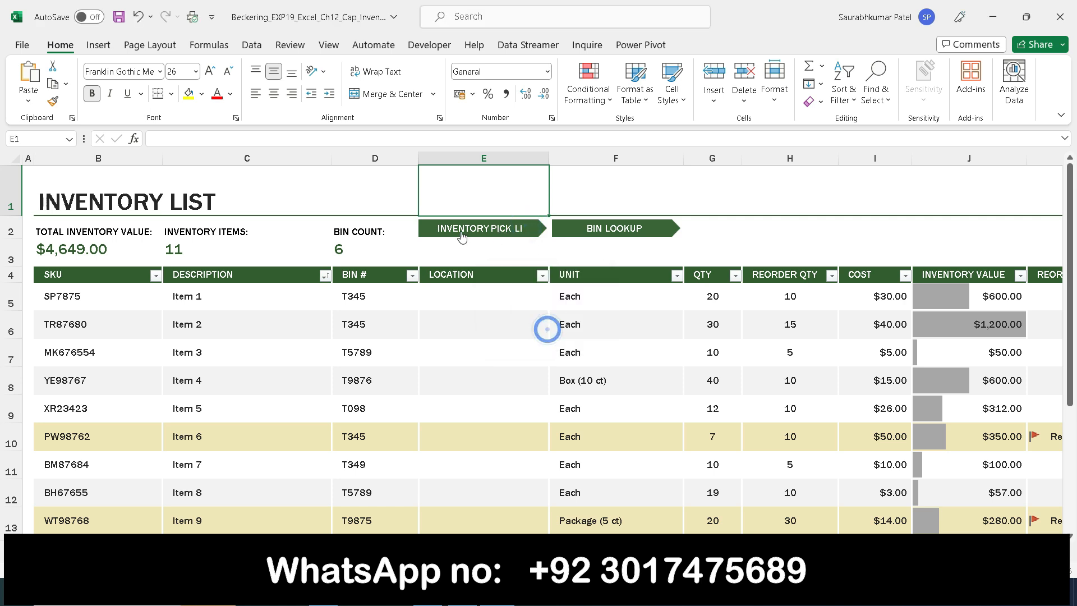
Delete the INVENTORY PICK LIST icon in cell E2 and the BIN LOOKUP icon in cell F2.
{"action": "right_click", "coordinate": [440, 235]}
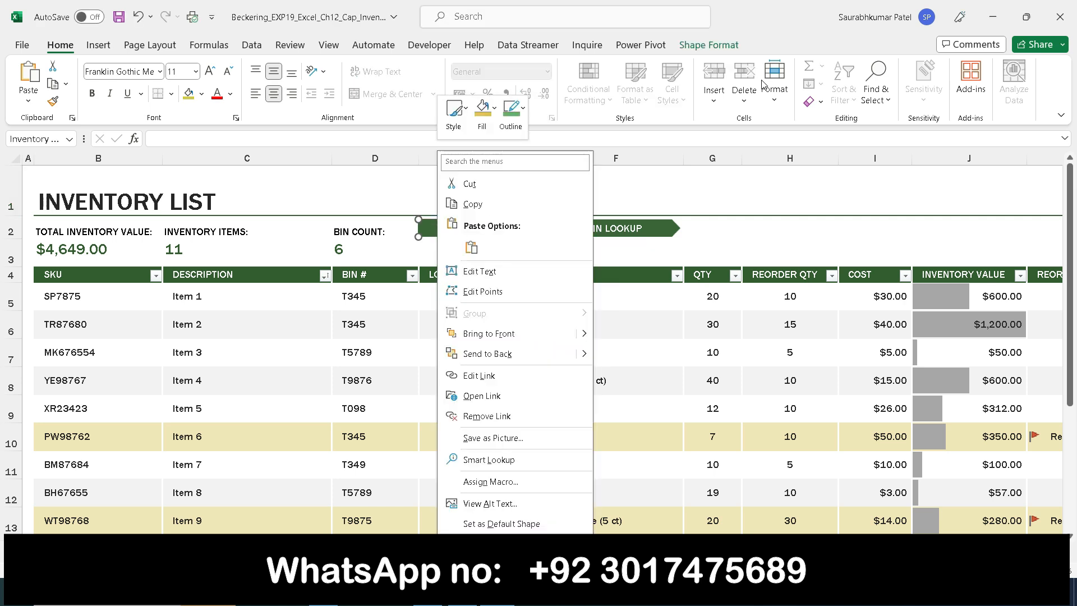
{"action": "key", "text": "Escape"}
{"action": "key", "text": "Delete"}
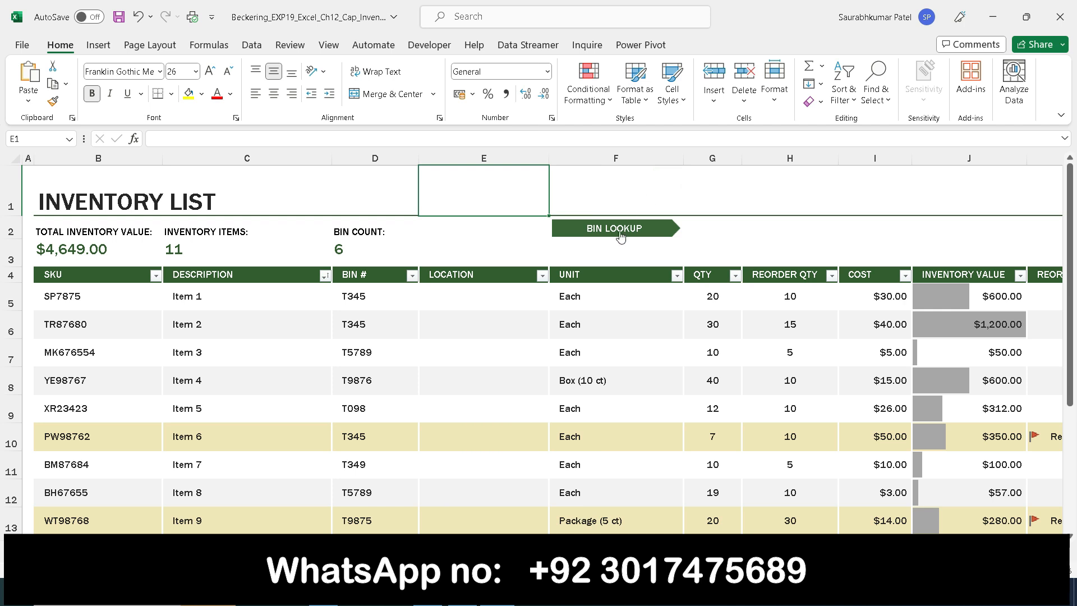
{"action": "right_click", "coordinate": [655, 227]}
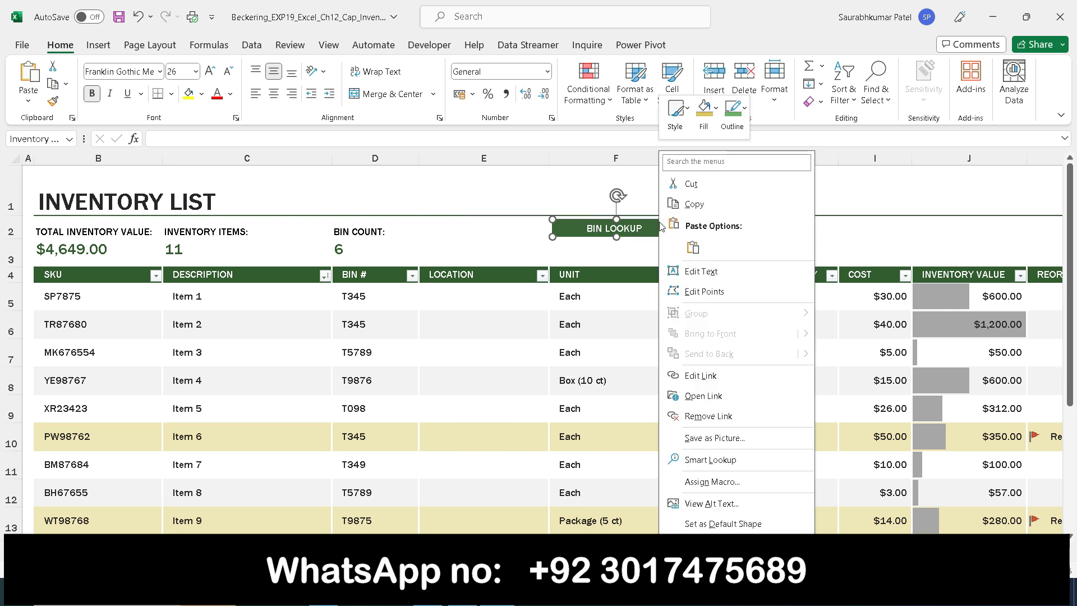
{"action": "key", "text": "Escape"}
{"action": "key", "text": "Delete"}
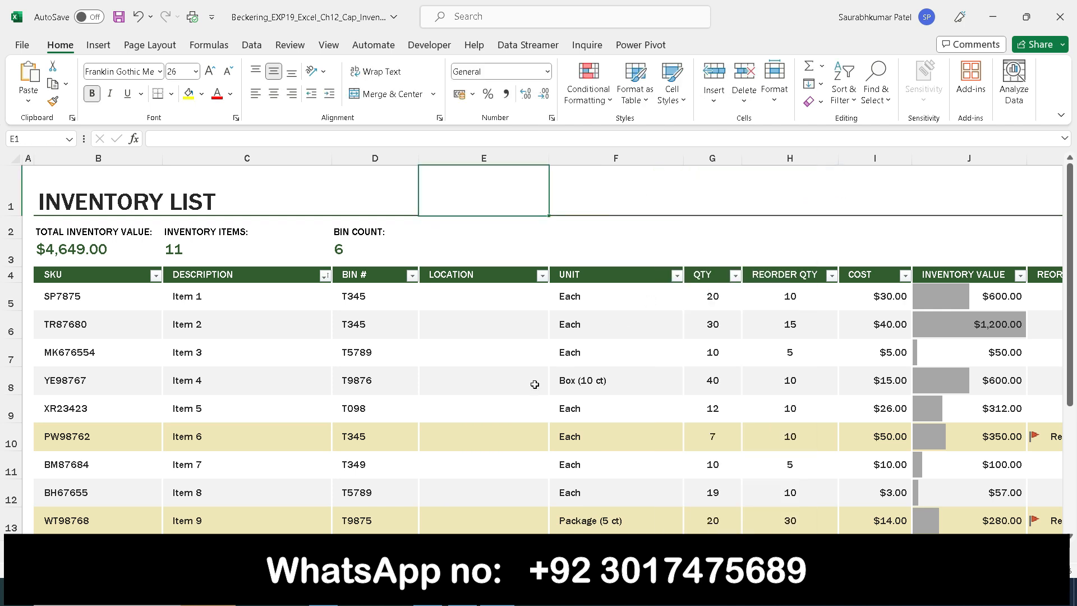
Switch to Word, highlight "Clear all existing Data Validation" in step 3 and copy the range reference A1:K15.
{"action": "left_click", "coordinate": [418, 483]}
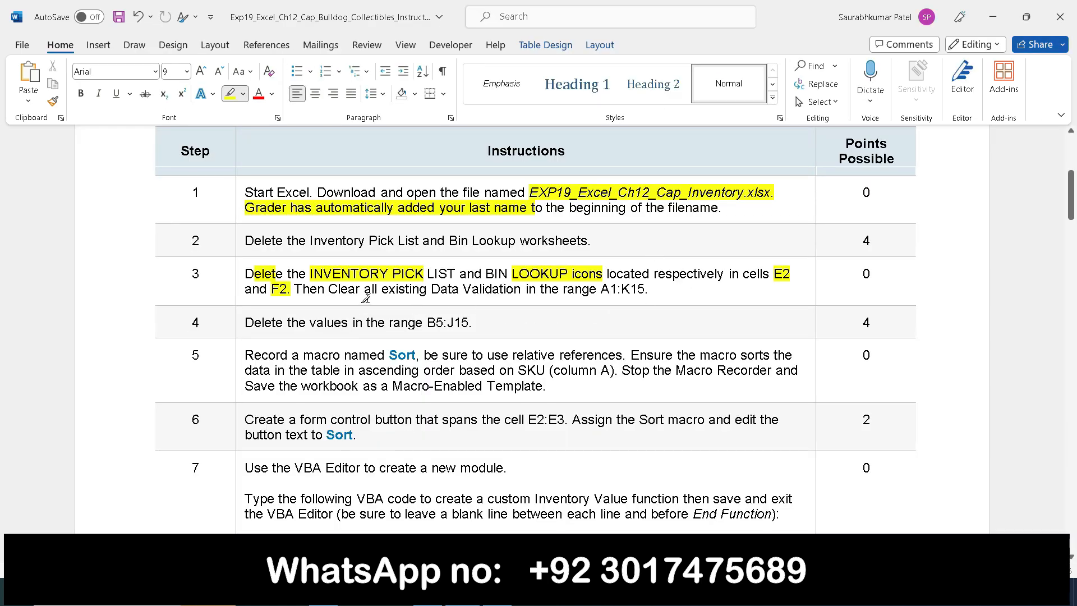
{"action": "left_click_drag", "start_coordinate": [329, 290], "coordinate": [522, 289]}
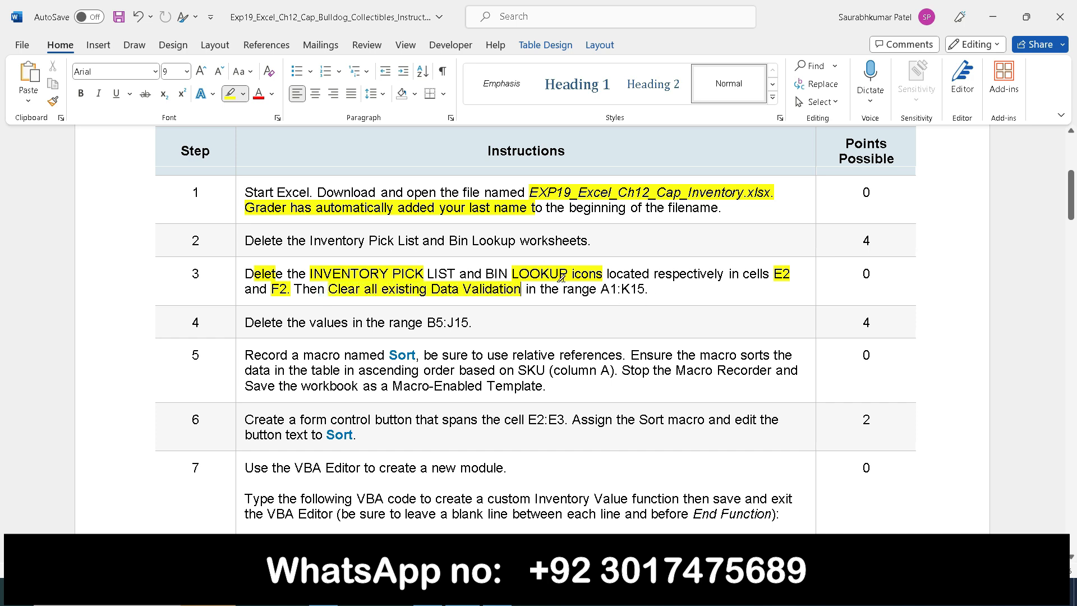
{"action": "left_click", "coordinate": [236, 99]}
{"action": "left_click_drag", "start_coordinate": [602, 289], "coordinate": [646, 290]}
{"action": "key", "text": "ctrl+c"}
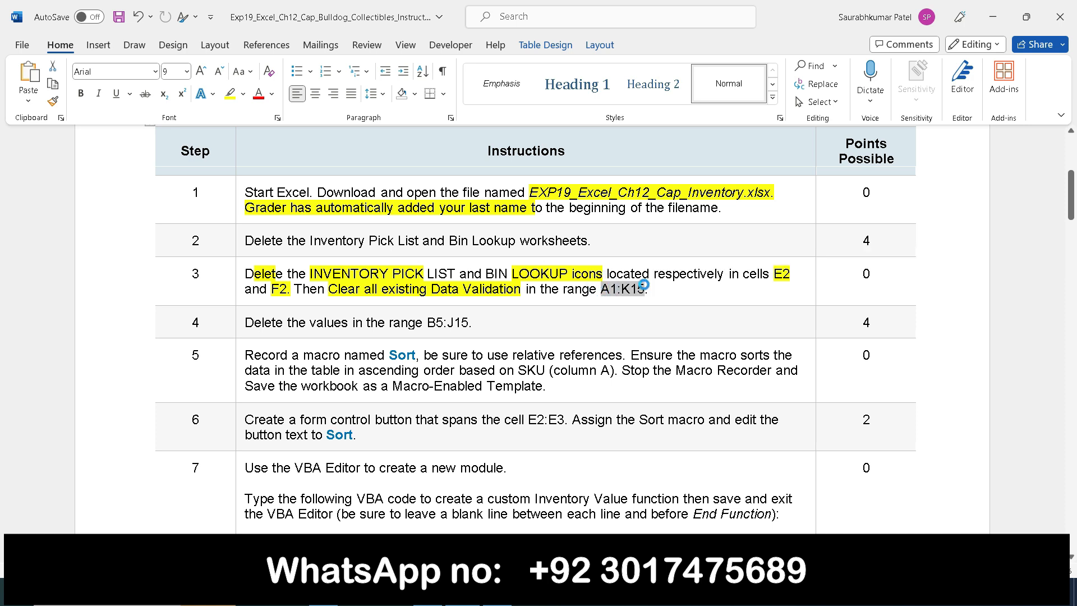
Switch to the Excel workbook and erase all existing data validation in the range A1:K15, allowing any value.
{"action": "left_click", "coordinate": [498, 592]}
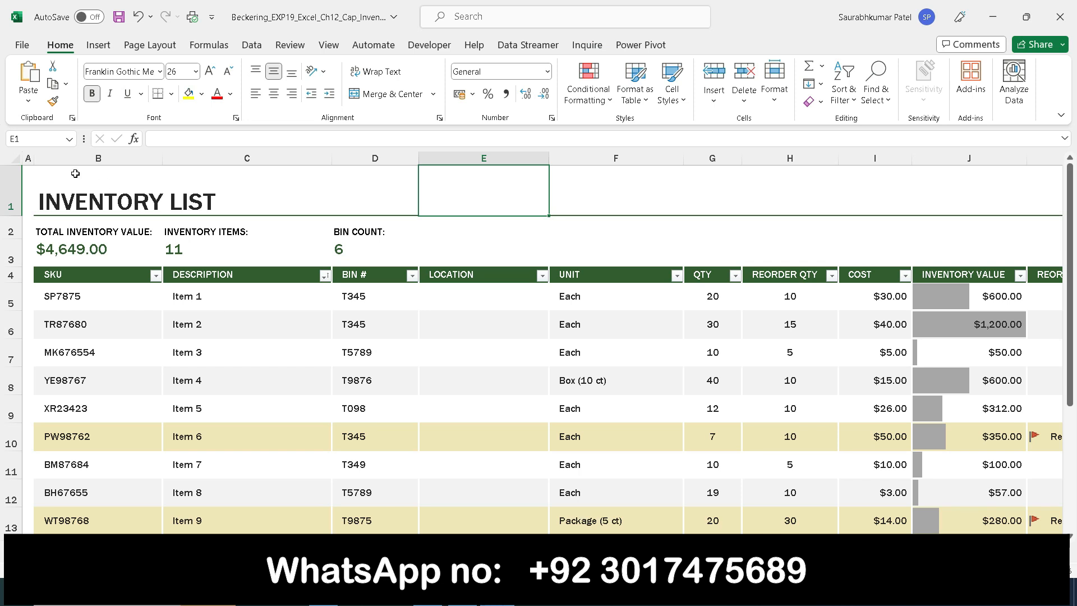
{"action": "key", "text": "ctrl+v"}
{"action": "key", "text": "Return"}
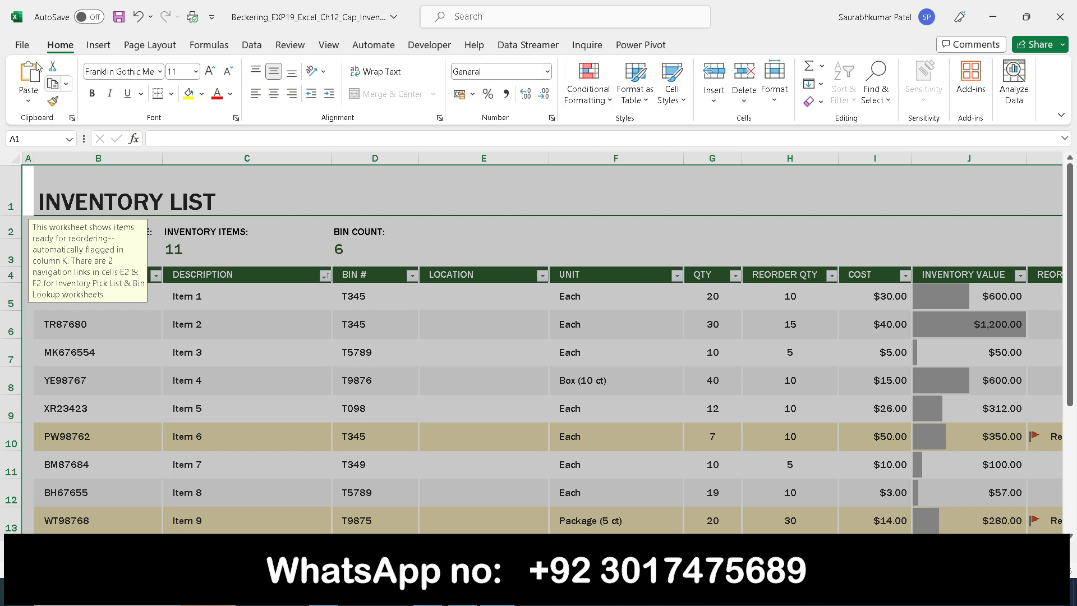
{"action": "left_click", "coordinate": [96, 45]}
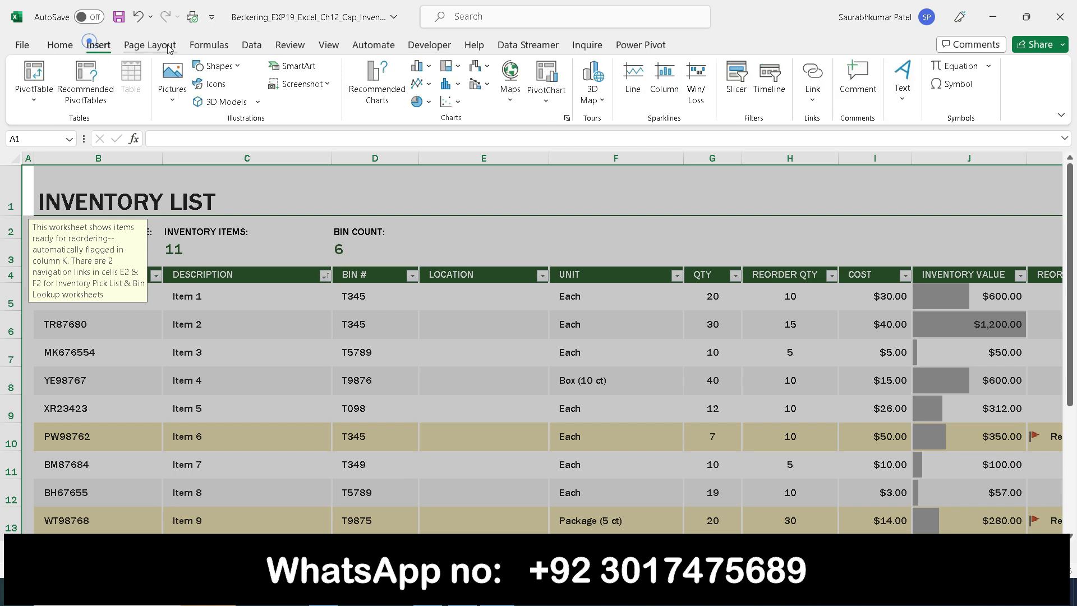
{"action": "left_click", "coordinate": [251, 45]}
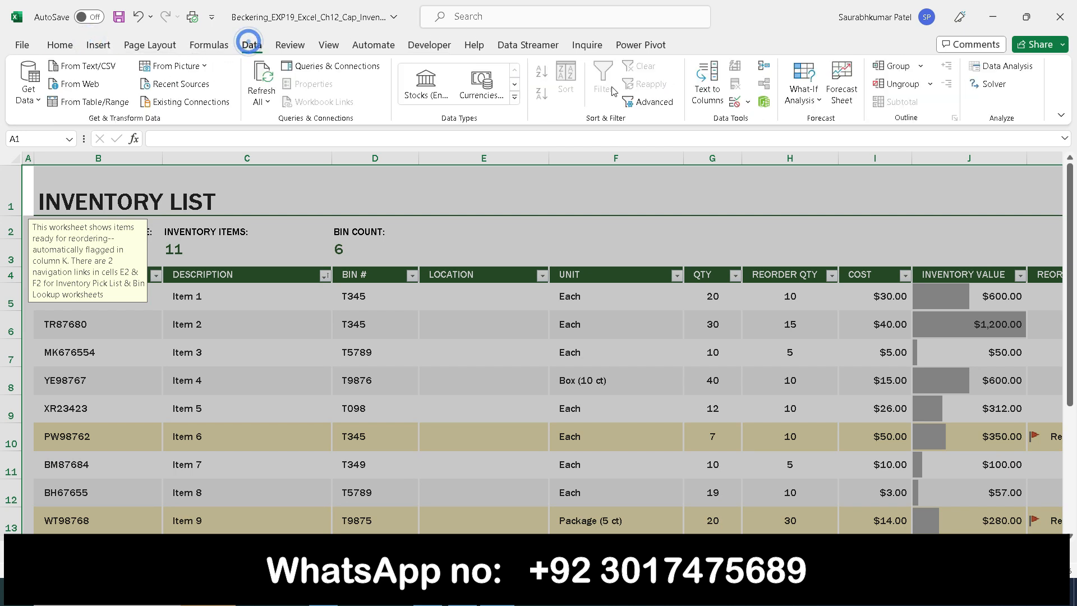
{"action": "left_click", "coordinate": [748, 102]}
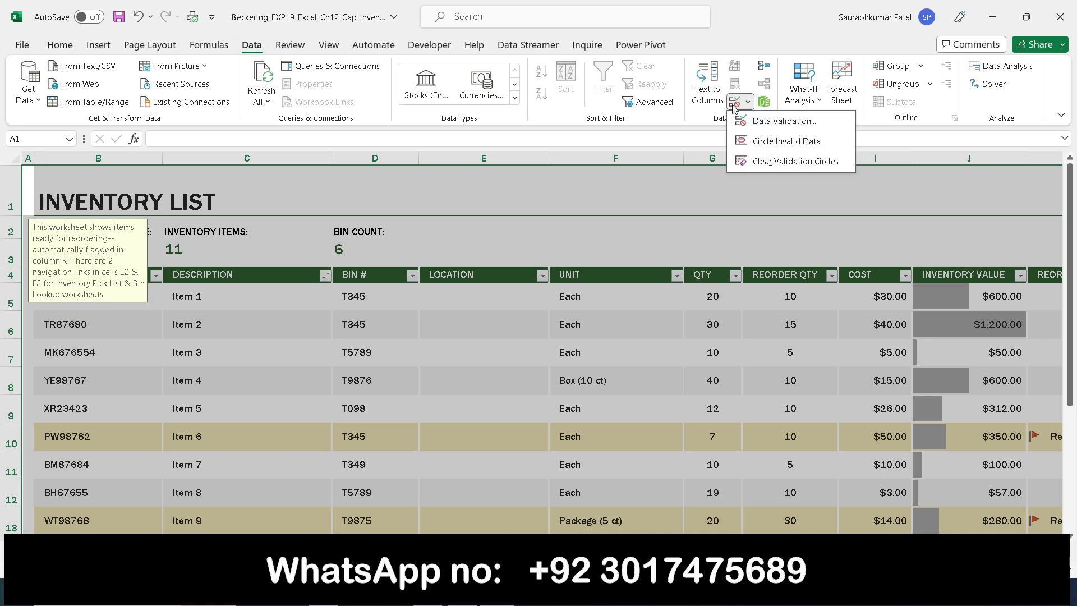
{"action": "left_click", "coordinate": [734, 104]}
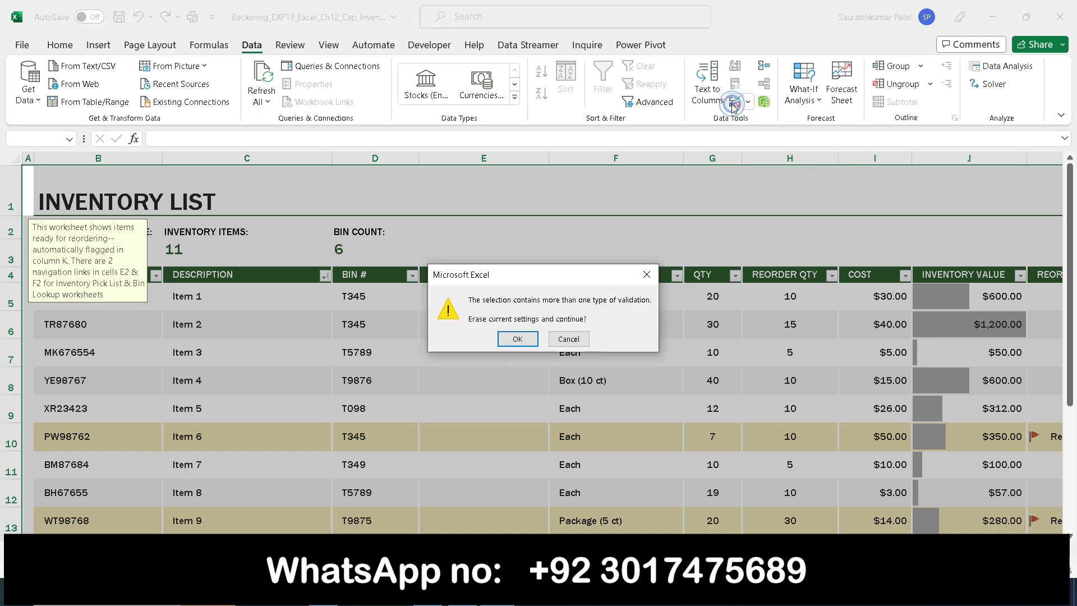
{"action": "left_click", "coordinate": [501, 339]}
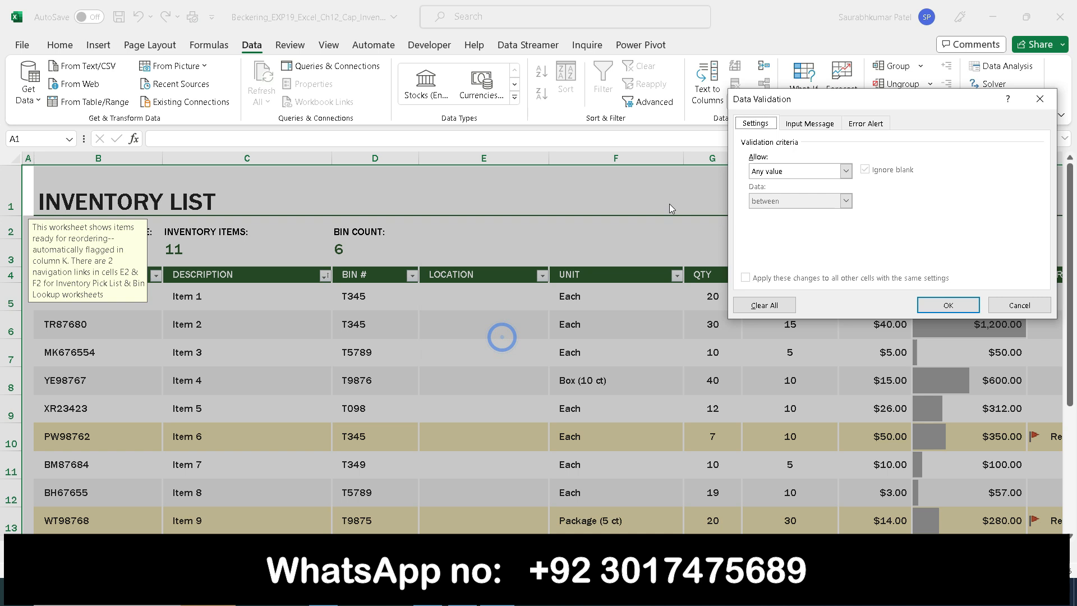
{"action": "left_click", "coordinate": [960, 310]}
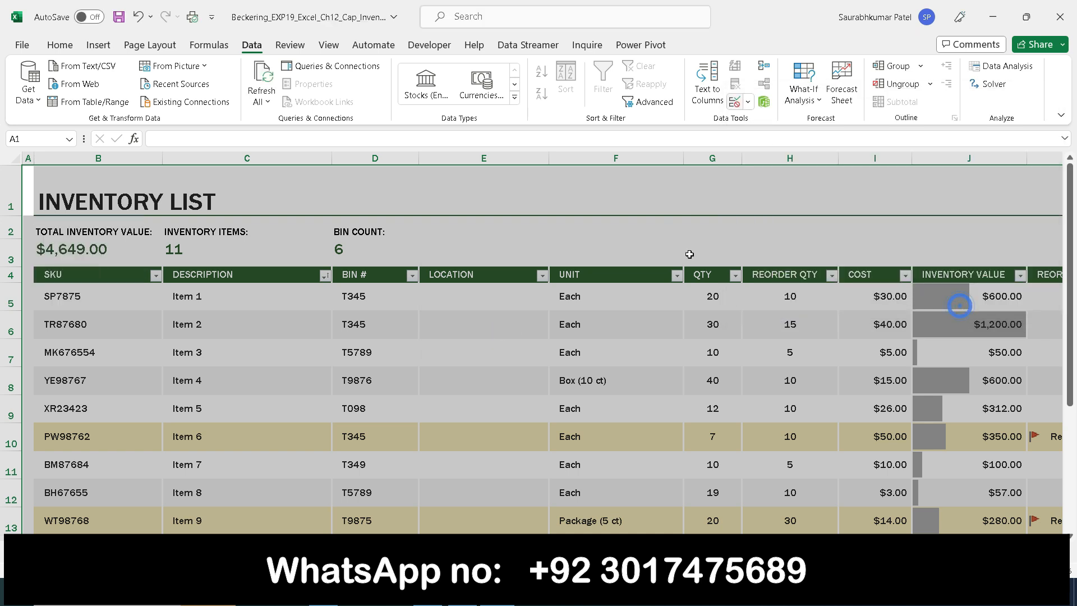
Clear the validation circles on the inventory sheet and deselect the range by selecting cell E1.
{"action": "left_click", "coordinate": [748, 102]}
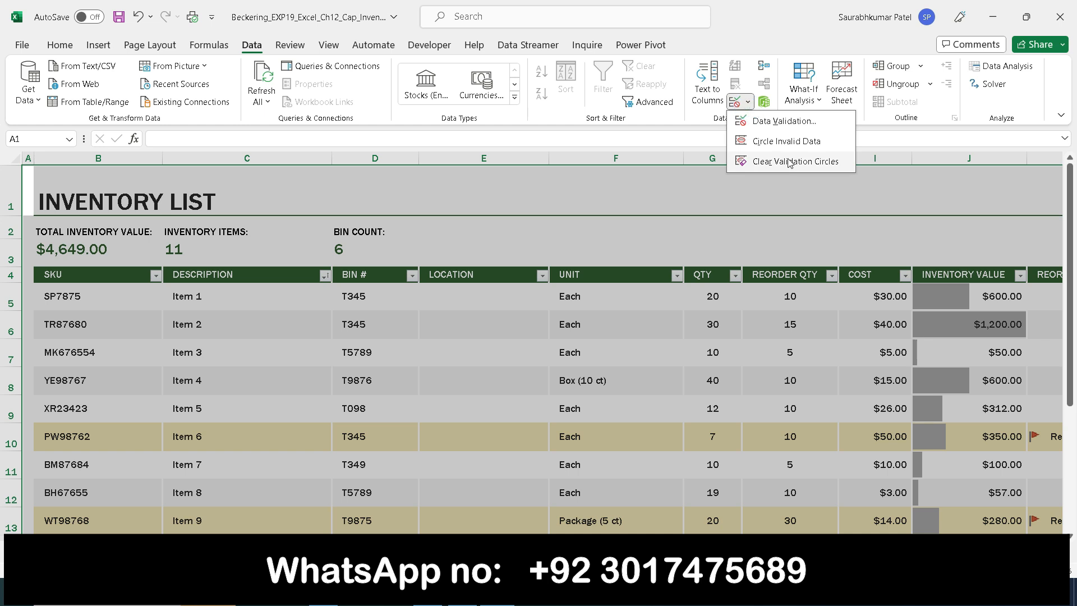
{"action": "left_click", "coordinate": [788, 160]}
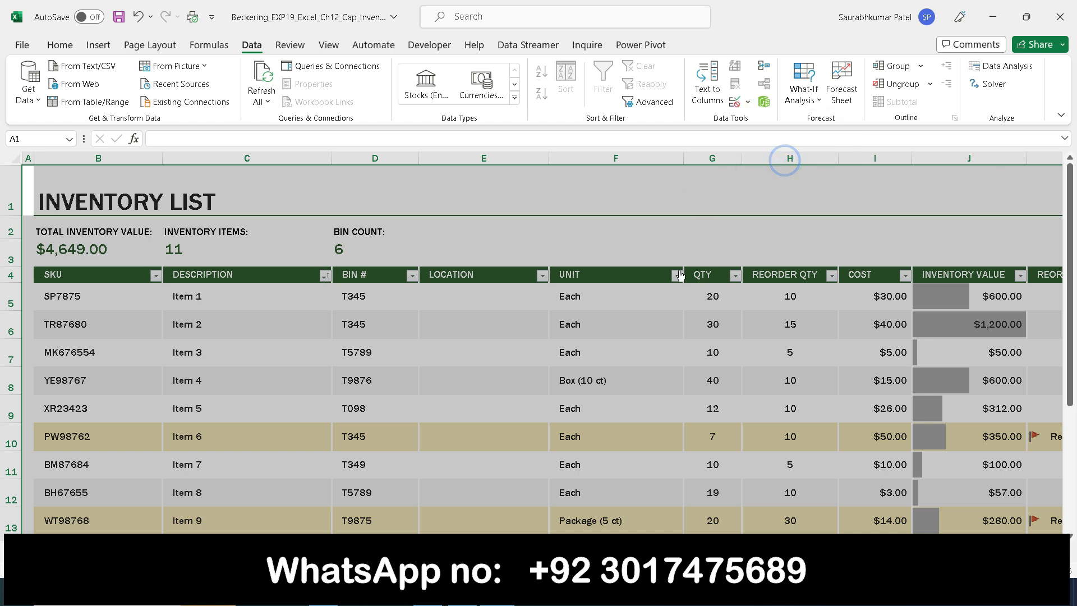
{"action": "left_click", "coordinate": [425, 180]}
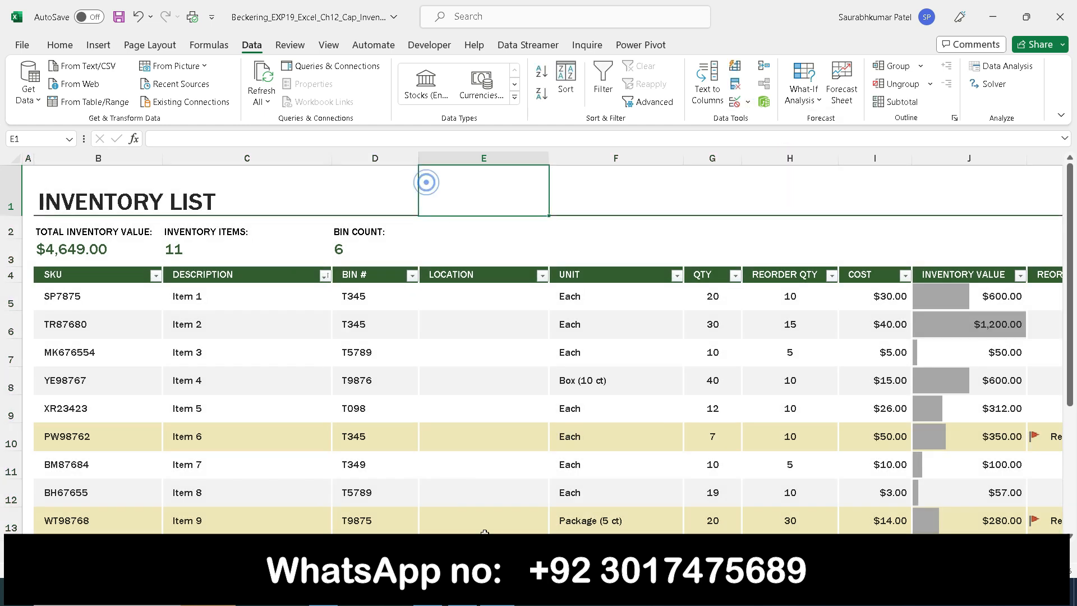
Switch to the Word instructions and highlight the entire step 3 instruction in yellow.
{"action": "left_click", "coordinate": [464, 592]}
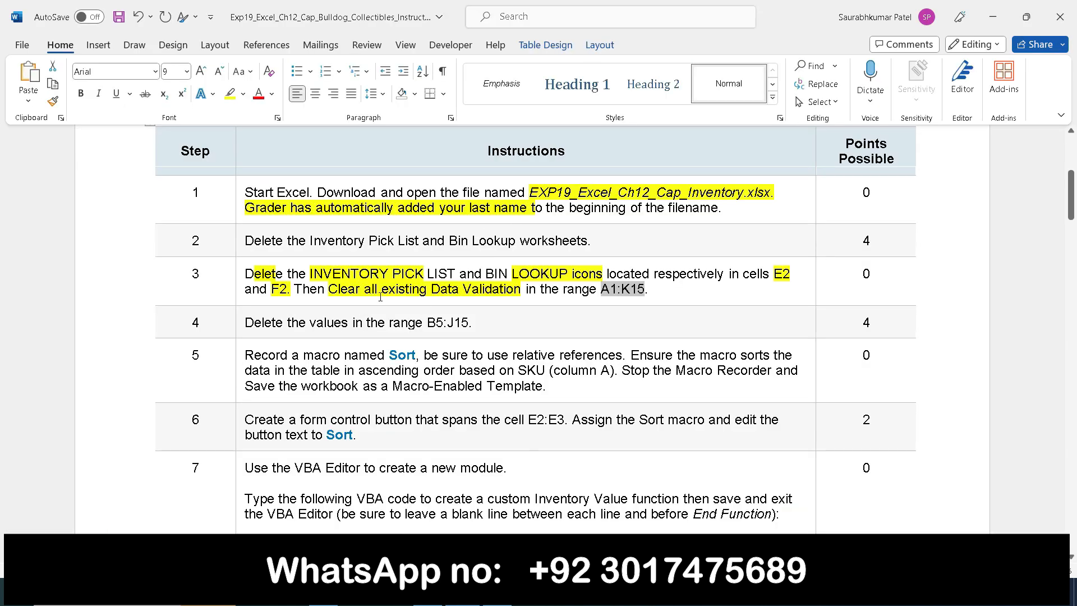
{"action": "left_click", "coordinate": [237, 281]}
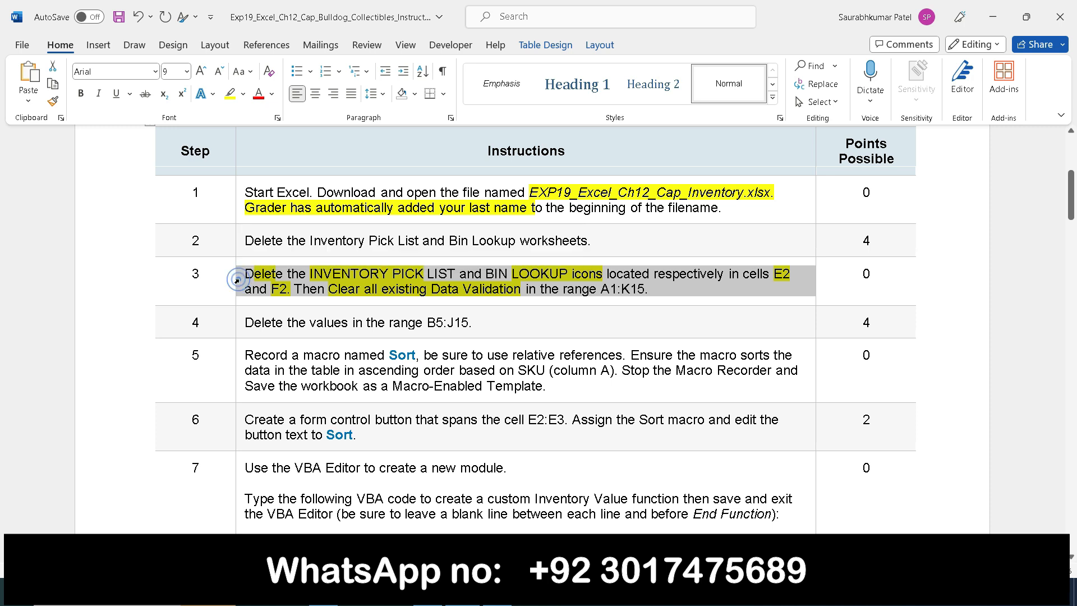
{"action": "left_click", "coordinate": [238, 276]}
{"action": "left_click", "coordinate": [240, 294]}
{"action": "left_click", "coordinate": [229, 94]}
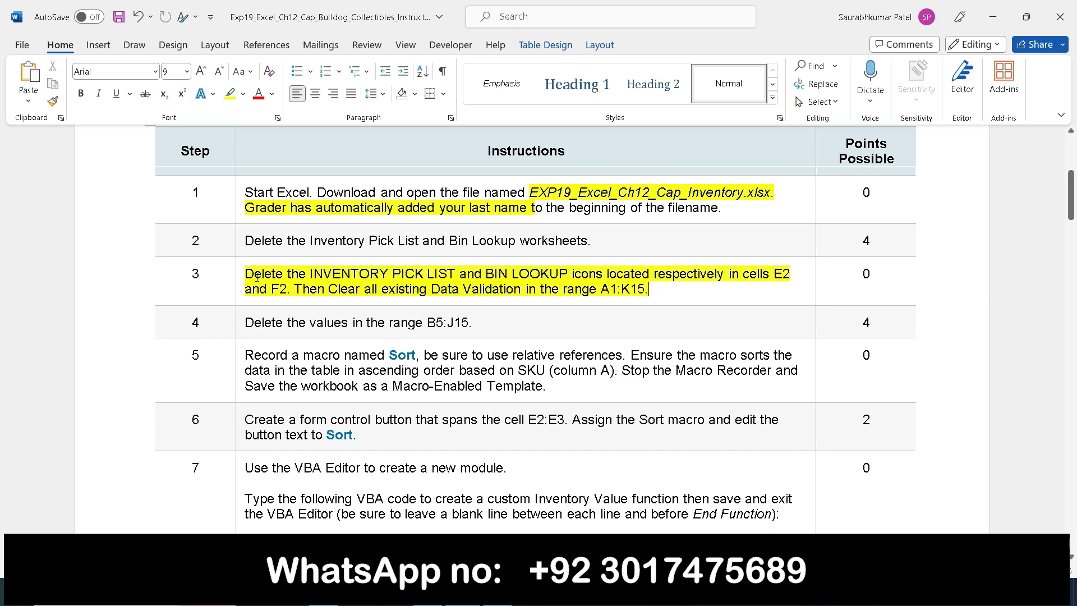
Remove the yellow highlighting from the step 3 instruction, and highlight "Delete the values" and "B5:J15" in step 4.
{"action": "left_click", "coordinate": [240, 284]}
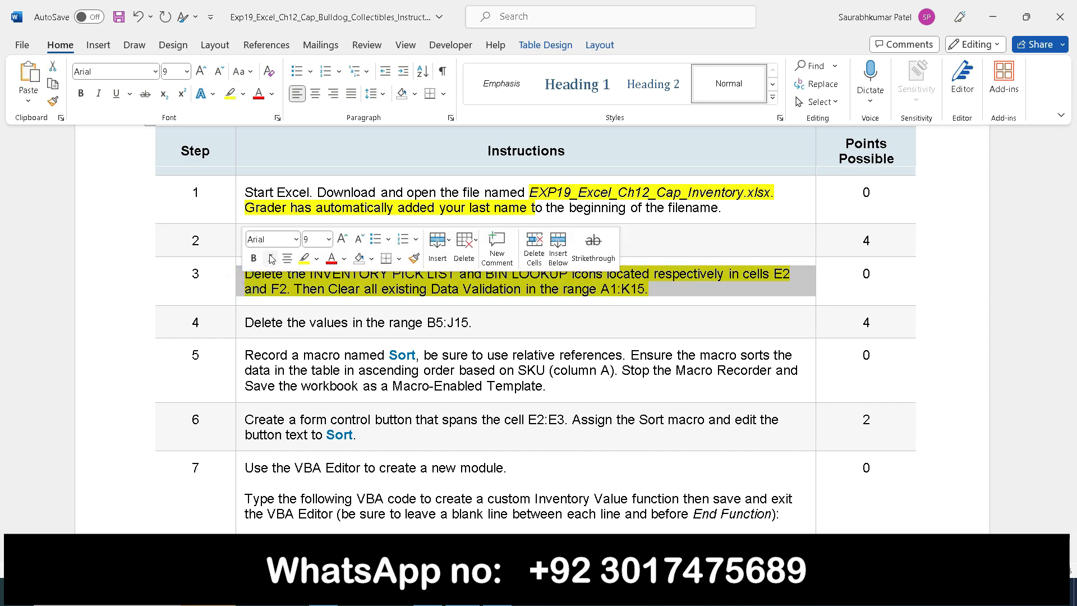
{"action": "left_click", "coordinate": [301, 258]}
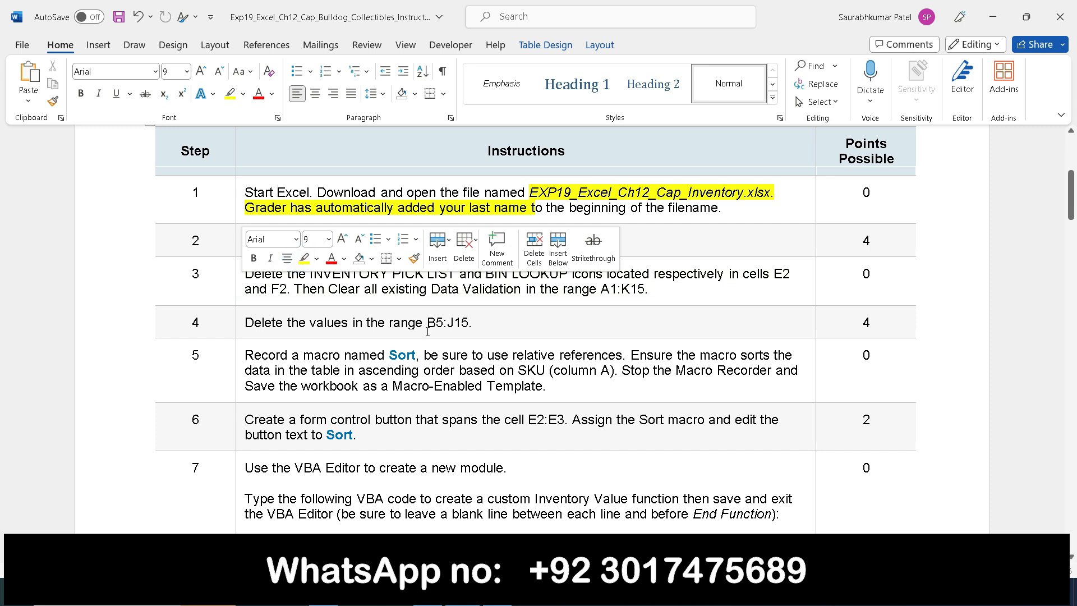
{"action": "scroll", "coordinate": [429, 330], "scroll_direction": "down", "scroll_amount": 3}
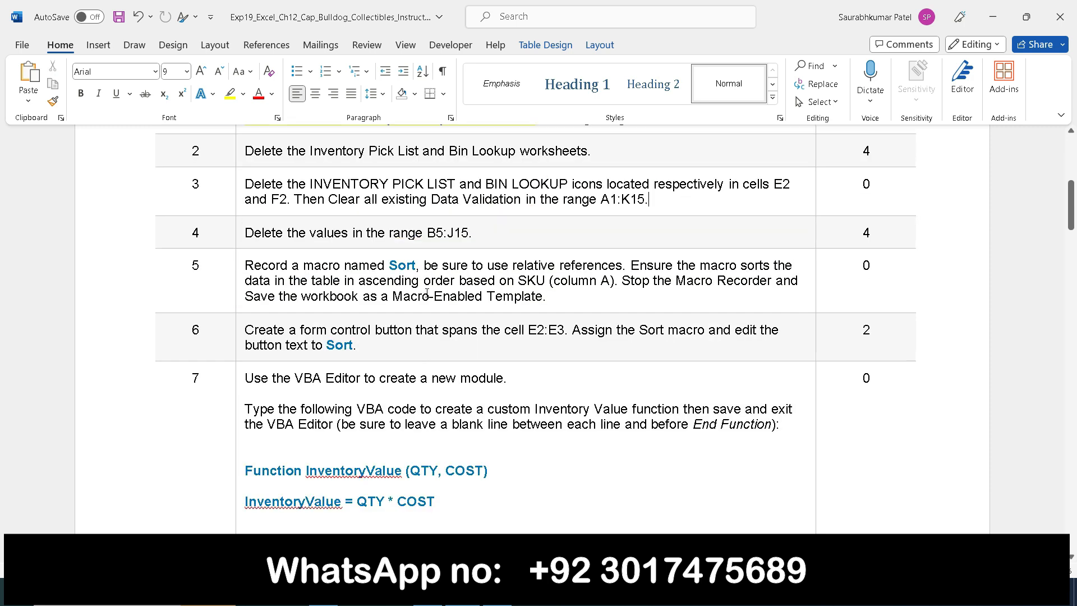
{"action": "scroll", "coordinate": [427, 293], "scroll_direction": "down", "scroll_amount": 3}
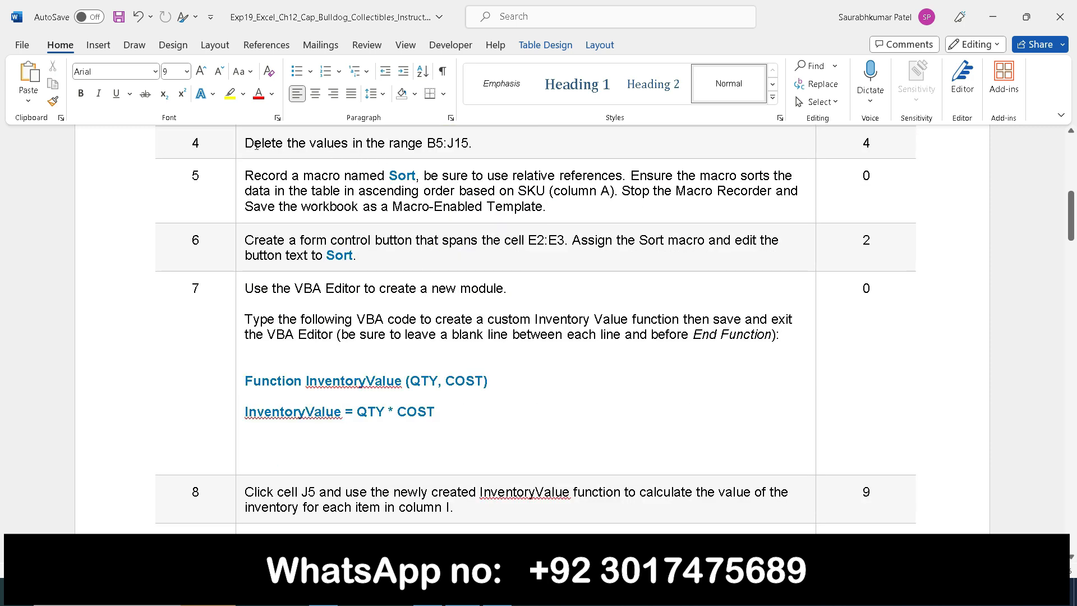
{"action": "left_click", "coordinate": [229, 94]}
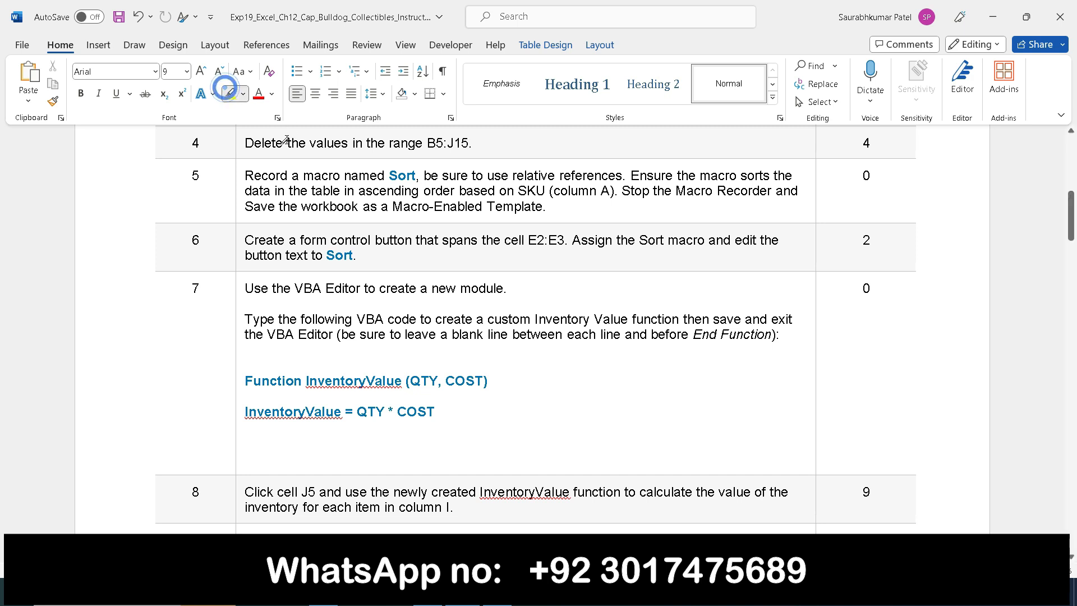
{"action": "left_click_drag", "start_coordinate": [249, 144], "coordinate": [349, 143]}
{"action": "left_click_drag", "start_coordinate": [428, 144], "coordinate": [469, 144]}
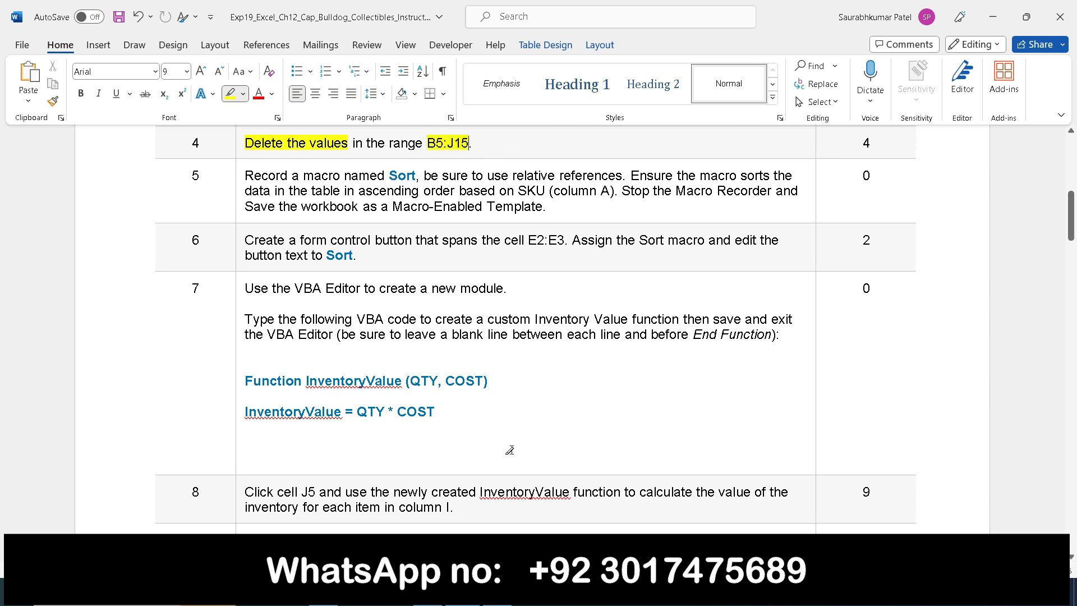
Switch to the Excel workbook, delete the values in the range B5:J15 of the inventory table and select cell B5.
{"action": "mouse_move", "coordinate": [498, 596]}
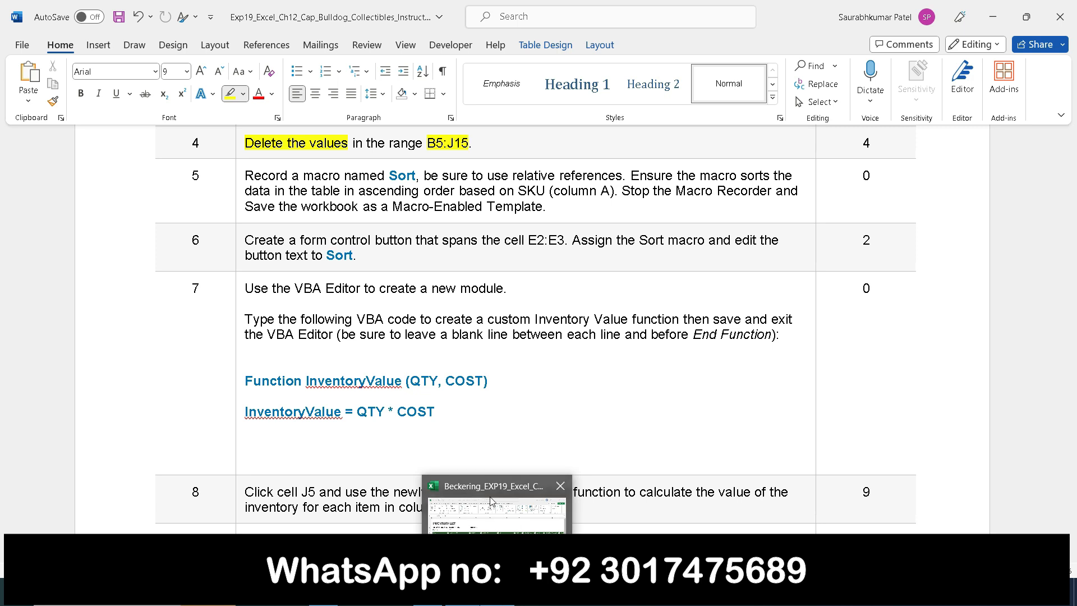
{"action": "left_click", "coordinate": [490, 512]}
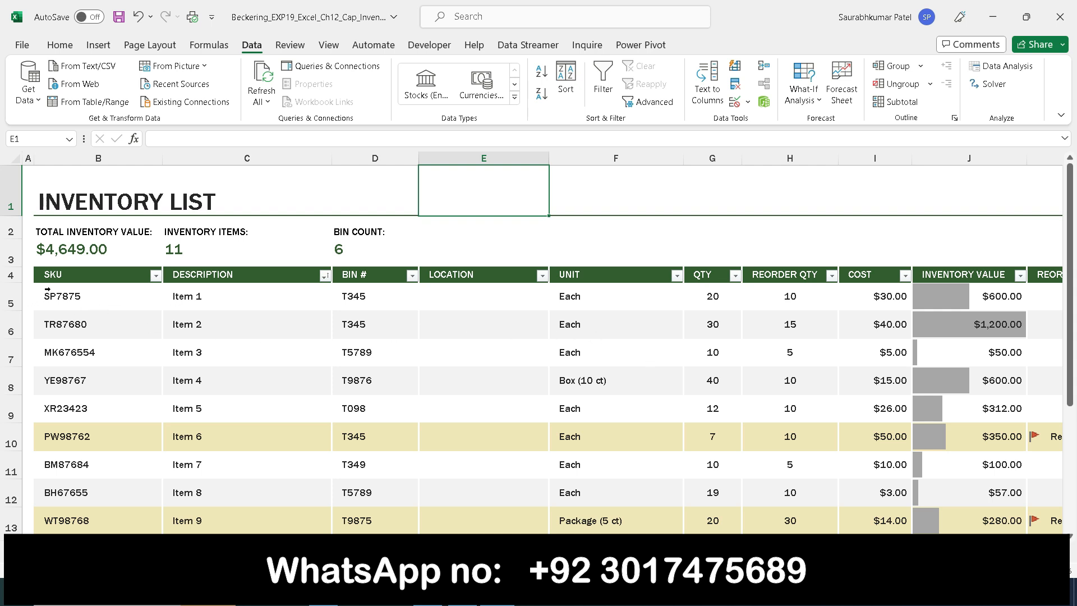
{"action": "mouse_move", "coordinate": [59, 291]}
{"action": "left_mouse_down"}
{"action": "mouse_move", "coordinate": [584, 481]}
{"action": "mouse_move", "coordinate": [911, 510]}
{"action": "mouse_move", "coordinate": [971, 538]}
{"action": "mouse_move", "coordinate": [996, 444]}
{"action": "left_mouse_up"}
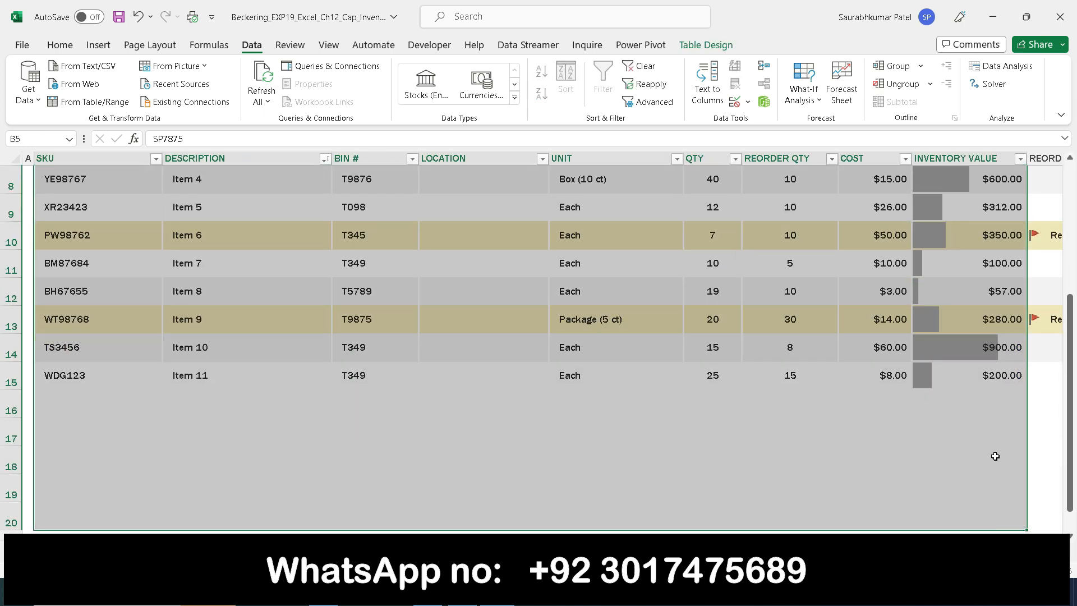
{"action": "key", "text": "shift+Up"}
{"action": "key", "text": "shift+Up"}
{"action": "key", "text": "shift+Up"}
{"action": "key", "text": "shift+Up"}
{"action": "key", "text": "shift+Up"}
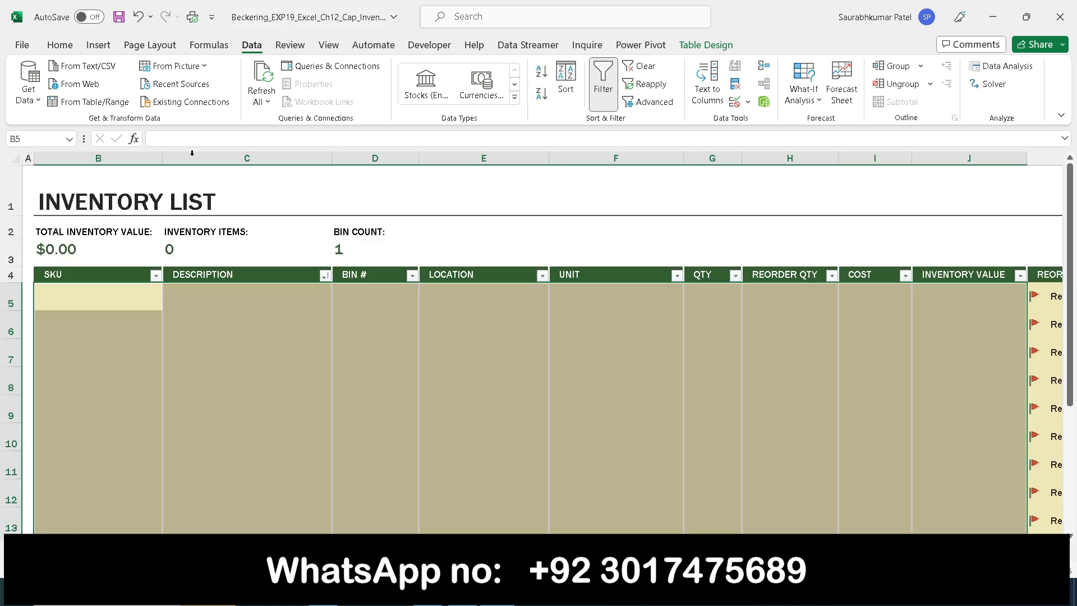
{"action": "left_click", "coordinate": [115, 298]}
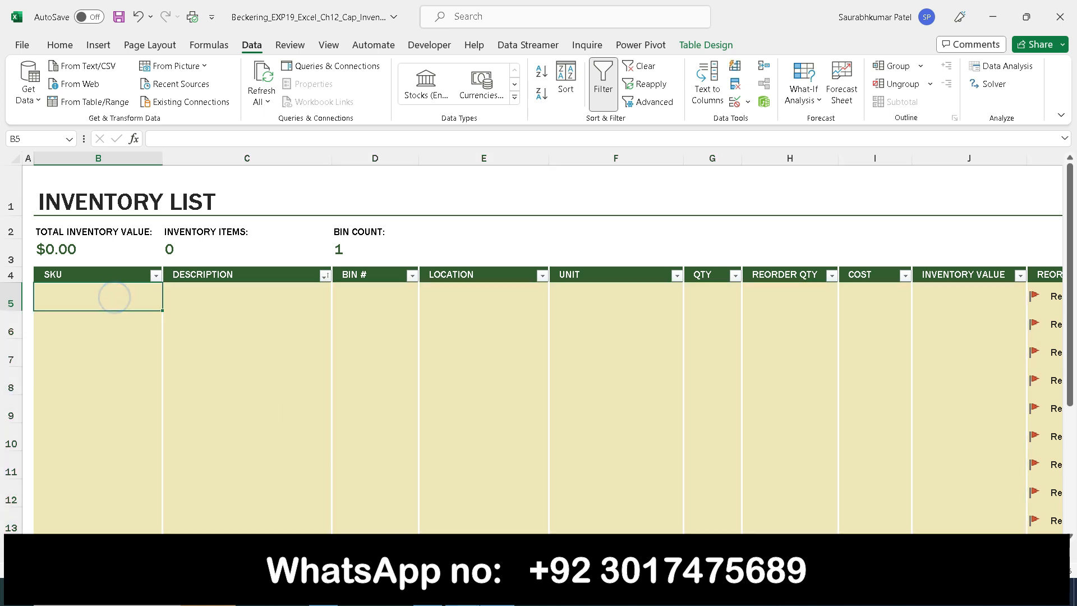
Switch to the Word instructions, highlight "macro named" in step 5 and select the macro name Sort.
{"action": "left_click", "coordinate": [462, 593]}
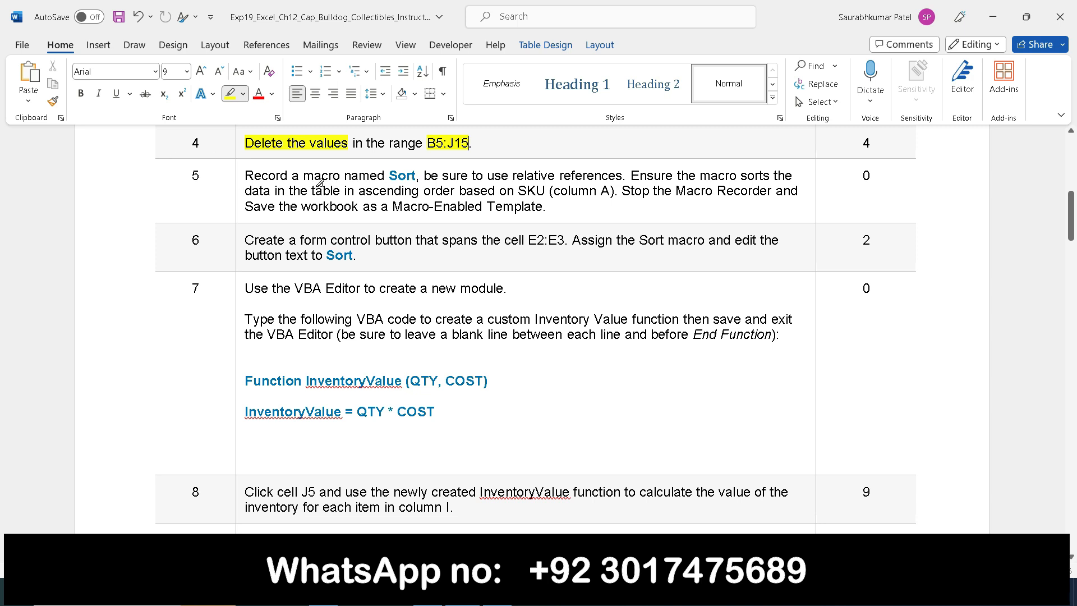
{"action": "left_click_drag", "start_coordinate": [303, 176], "coordinate": [381, 174]}
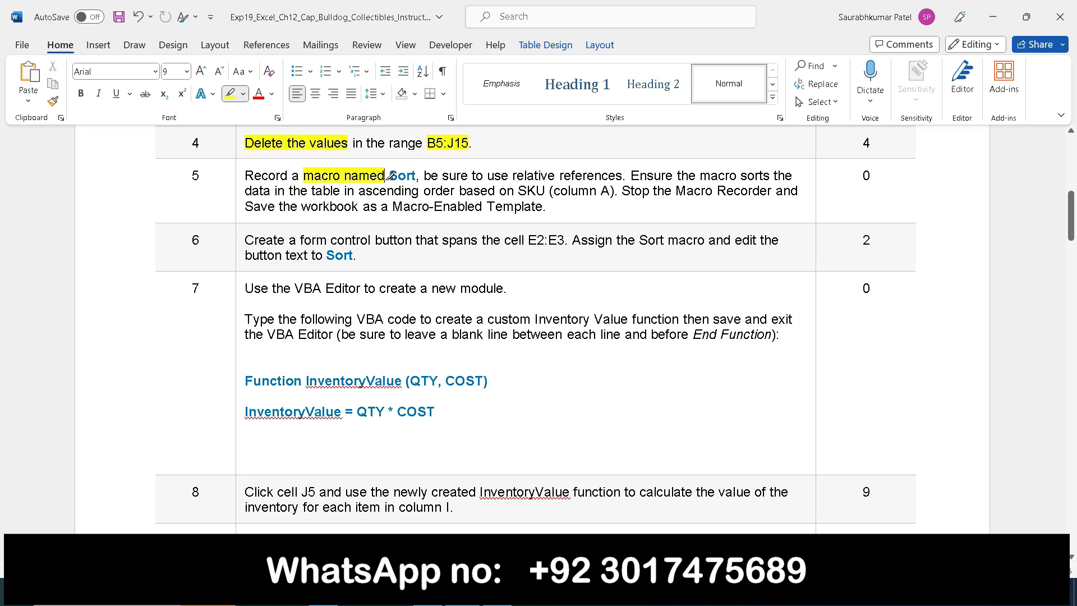
{"action": "left_click", "coordinate": [230, 95]}
{"action": "left_click_drag", "start_coordinate": [388, 175], "coordinate": [414, 173]}
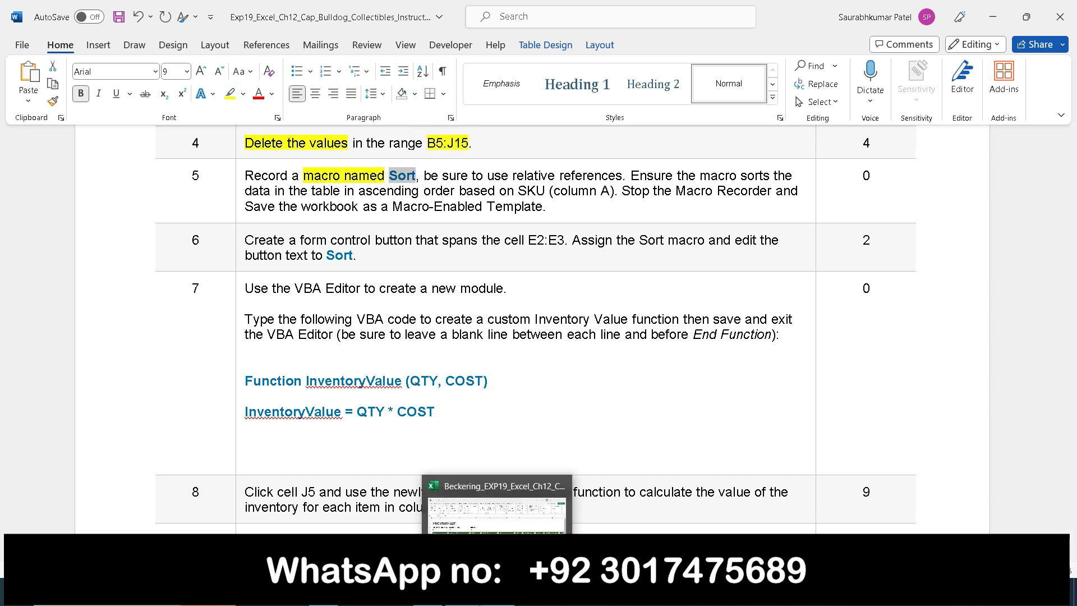
Switch to the Excel workbook and start recording a macro named Sort, stored in This Workbook.
{"action": "left_click", "coordinate": [498, 592]}
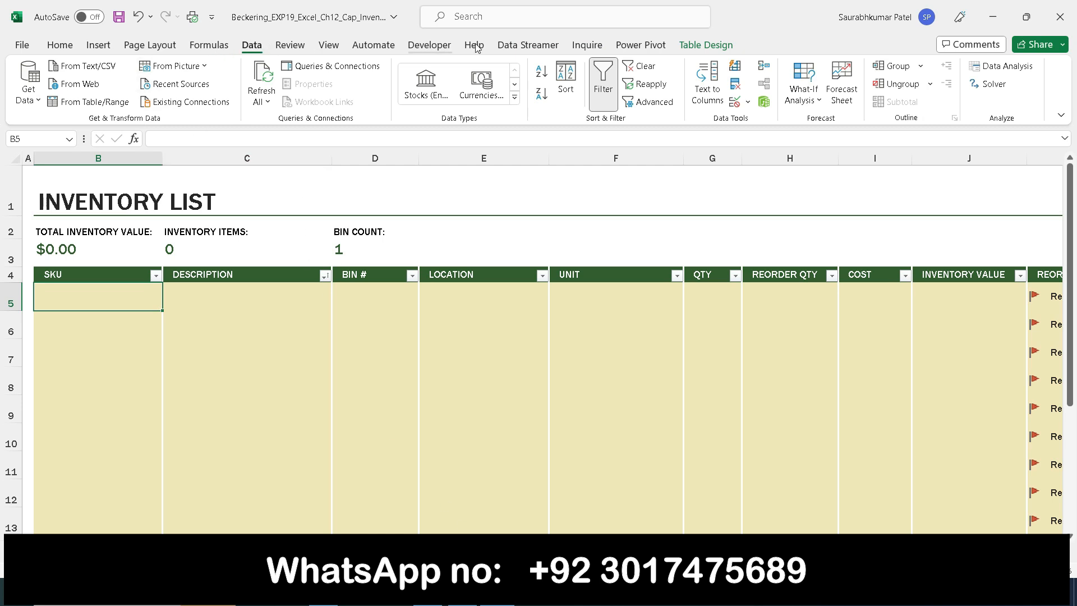
{"action": "left_click", "coordinate": [431, 44]}
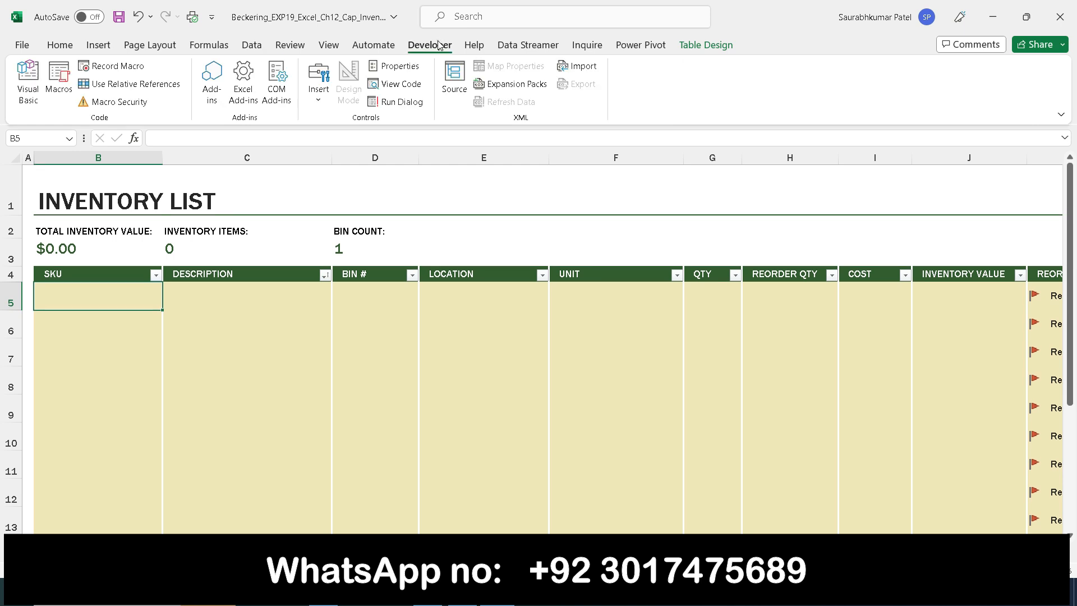
{"action": "left_click", "coordinate": [118, 66]}
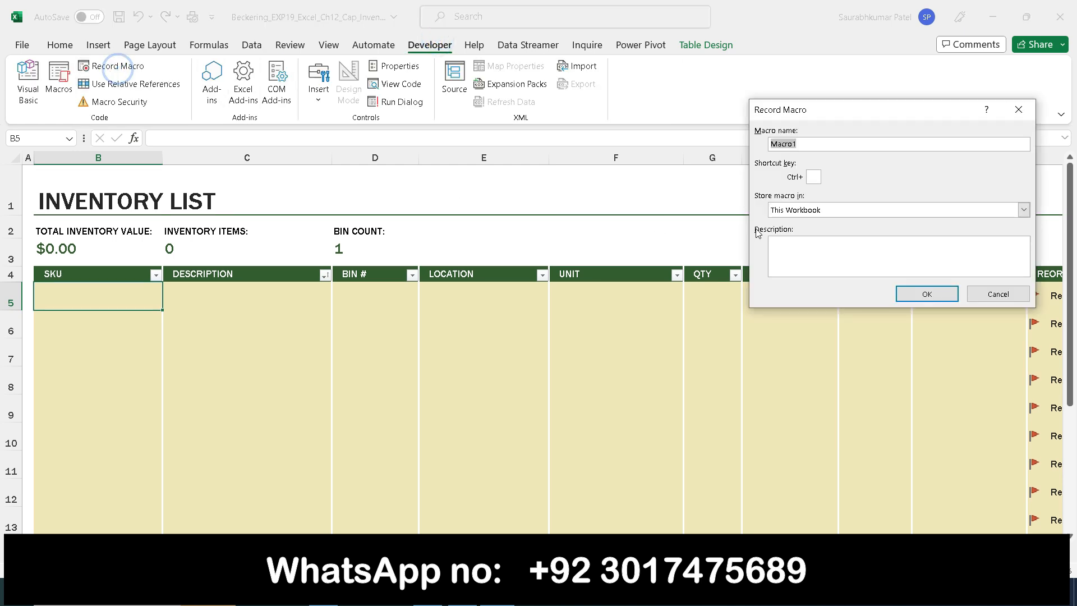
{"action": "type", "text": "Sort"}
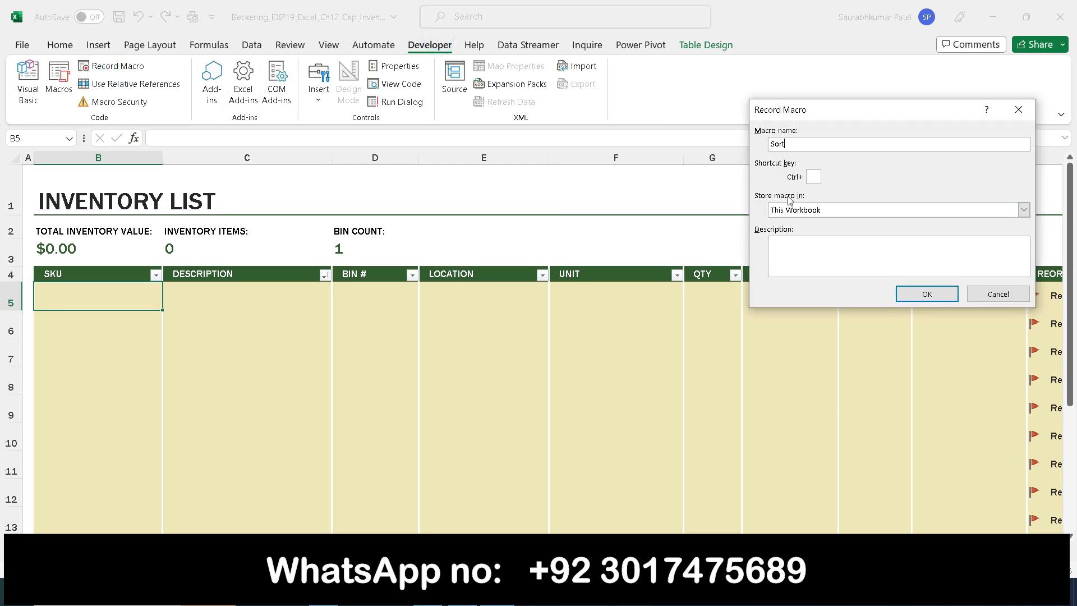
{"action": "left_click", "coordinate": [926, 294]}
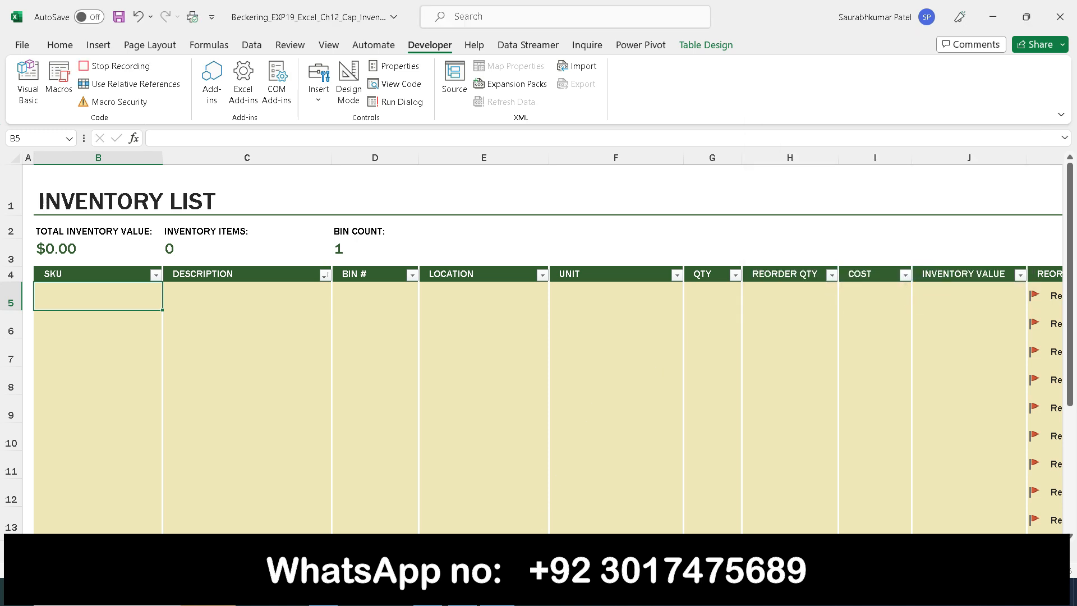
Check step 5 in the Word instructions, return to Excel and sort the inventory table from A to Z by SKU, ending on cell C6.
{"action": "mouse_move", "coordinate": [497, 594]}
{"action": "left_click", "coordinate": [462, 593]}
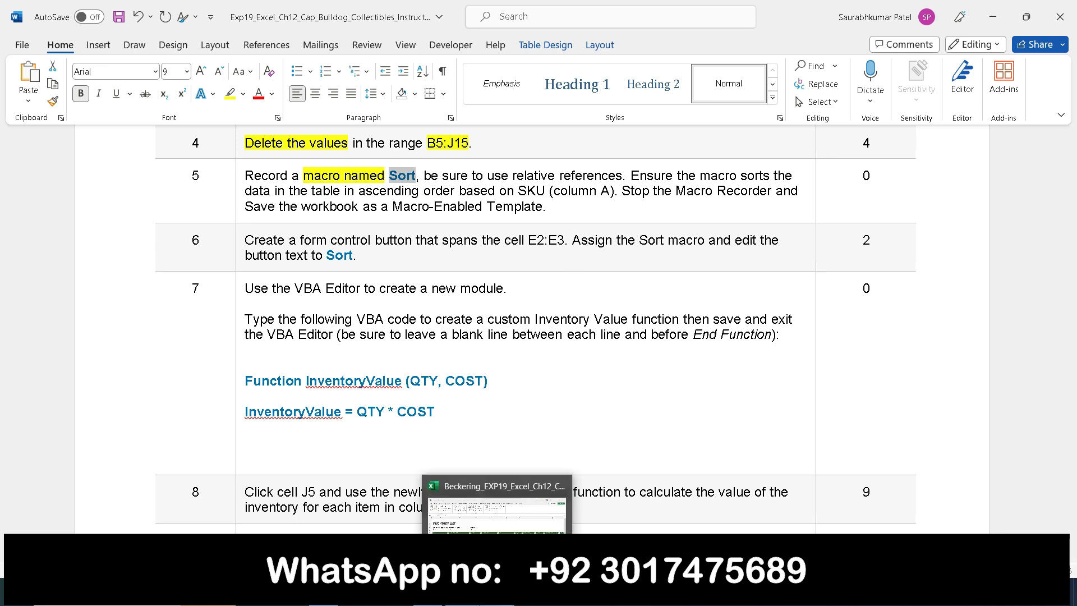
{"action": "left_click", "coordinate": [497, 594]}
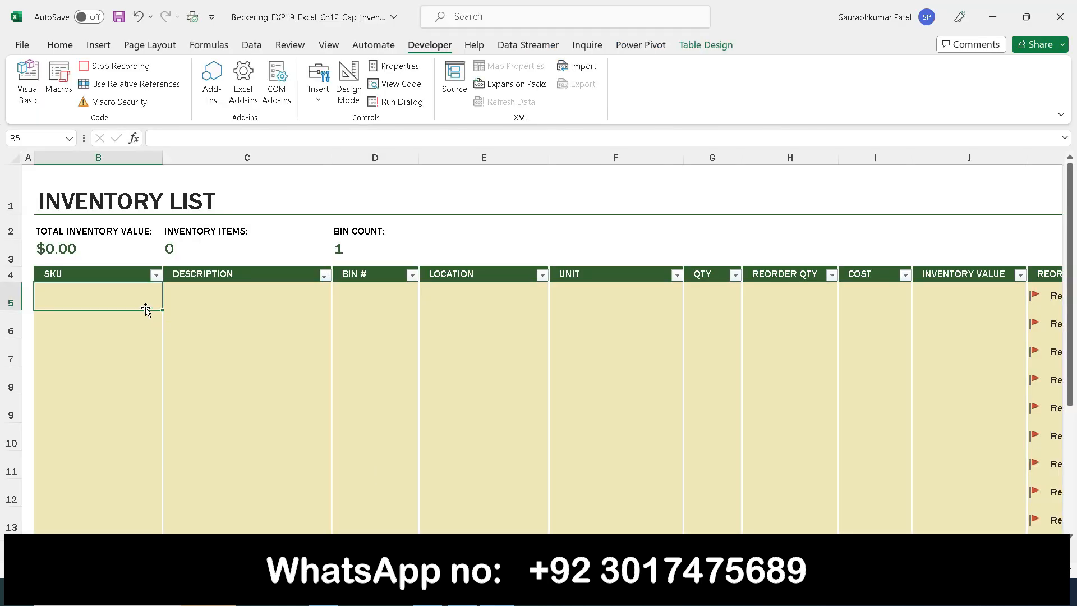
{"action": "left_click", "coordinate": [155, 276]}
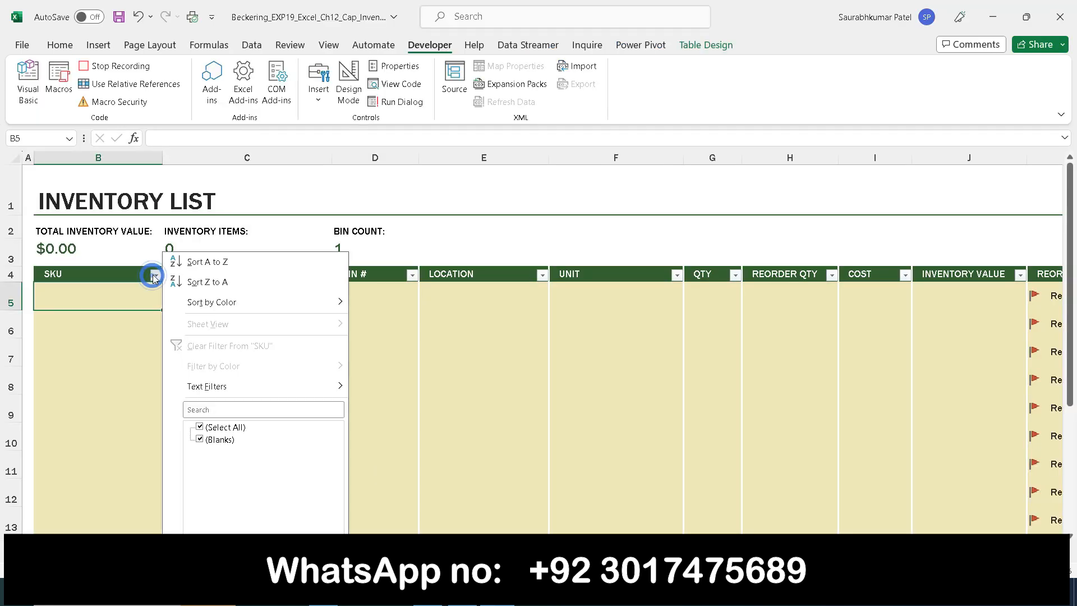
{"action": "left_click", "coordinate": [194, 267]}
{"action": "left_click", "coordinate": [183, 331]}
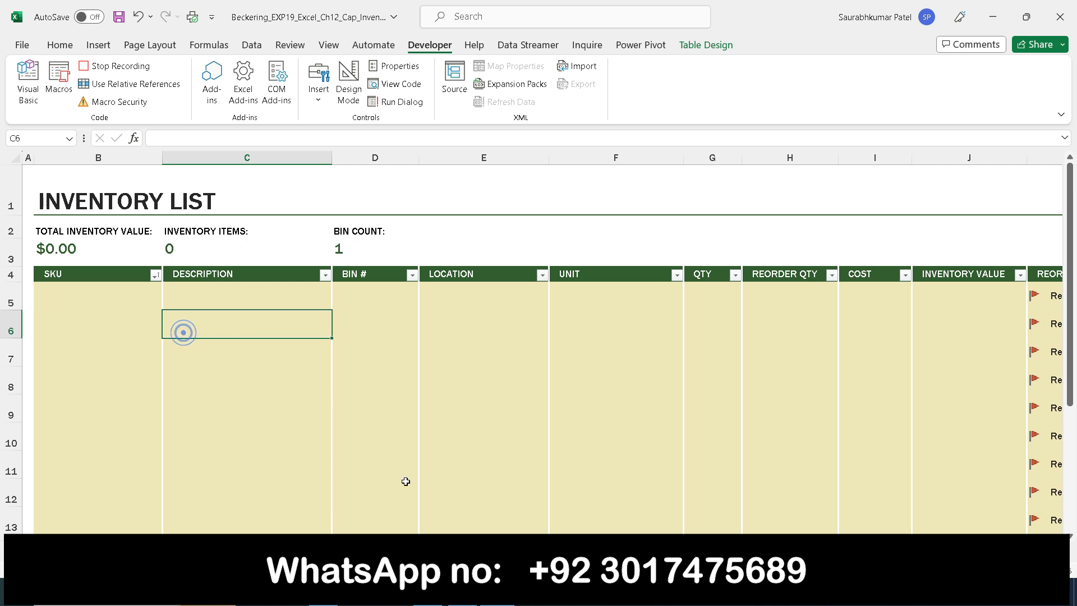
Switch to the Word instructions and highlight "Sort", "based on SKU (column" and "Stop the Macro" in step 5.
{"action": "left_click", "coordinate": [463, 593]}
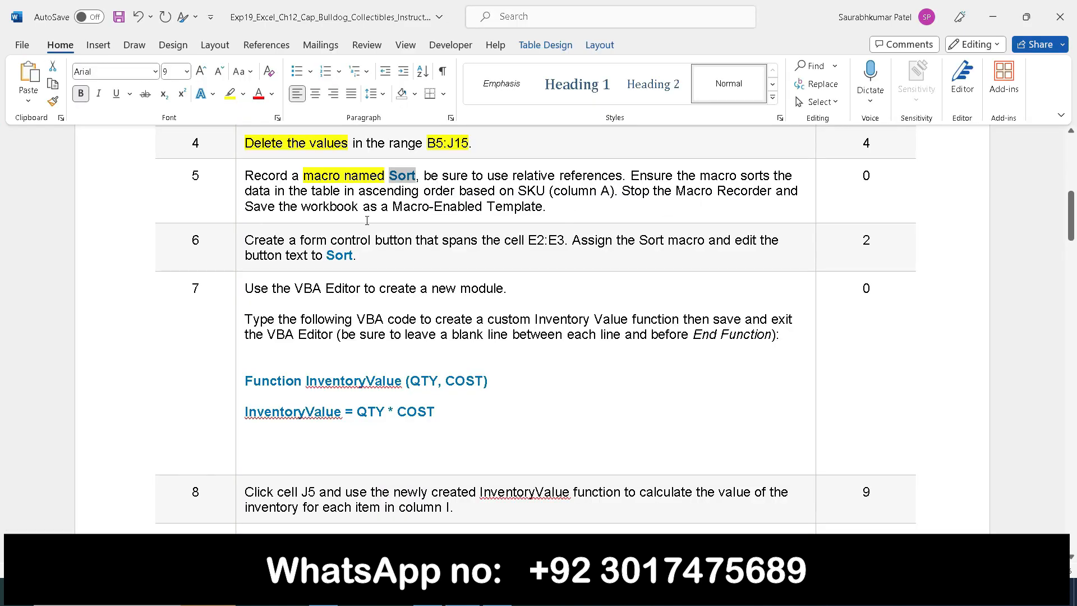
{"action": "left_click", "coordinate": [229, 93]}
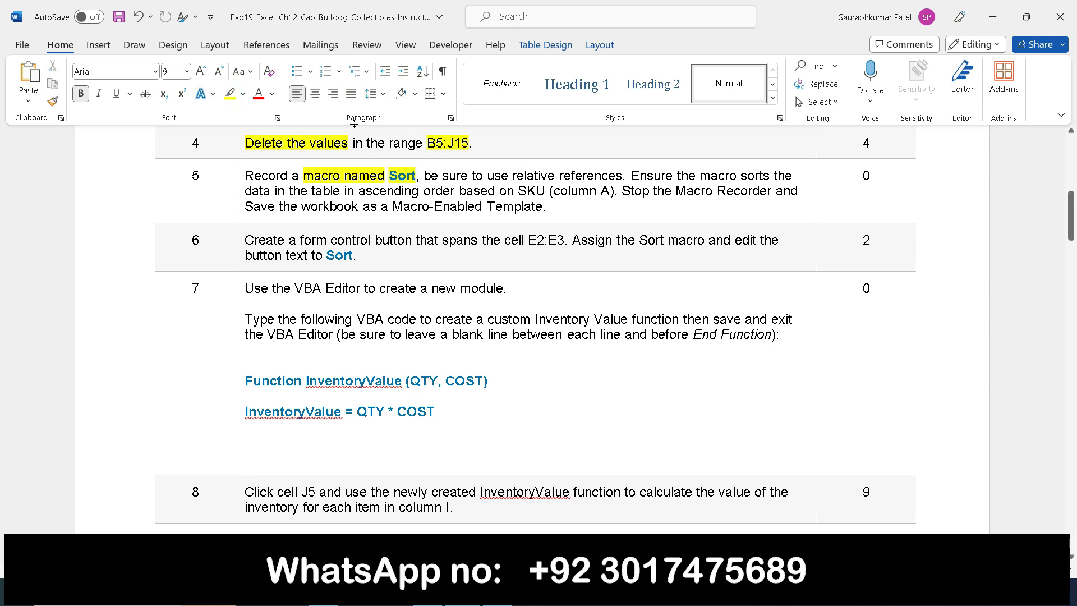
{"action": "left_click", "coordinate": [229, 94]}
{"action": "left_click_drag", "start_coordinate": [459, 191], "coordinate": [712, 191]}
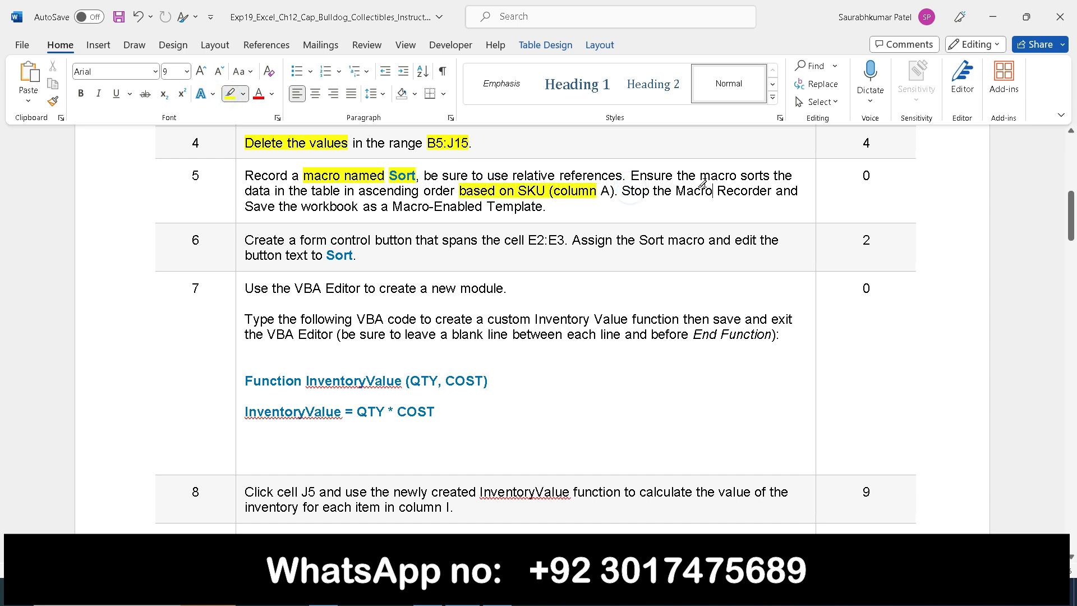
Switch to Excel to stop the macro recording, and return to Word to highlight the workbook-saving instruction in step 5.
{"action": "left_click", "coordinate": [497, 596]}
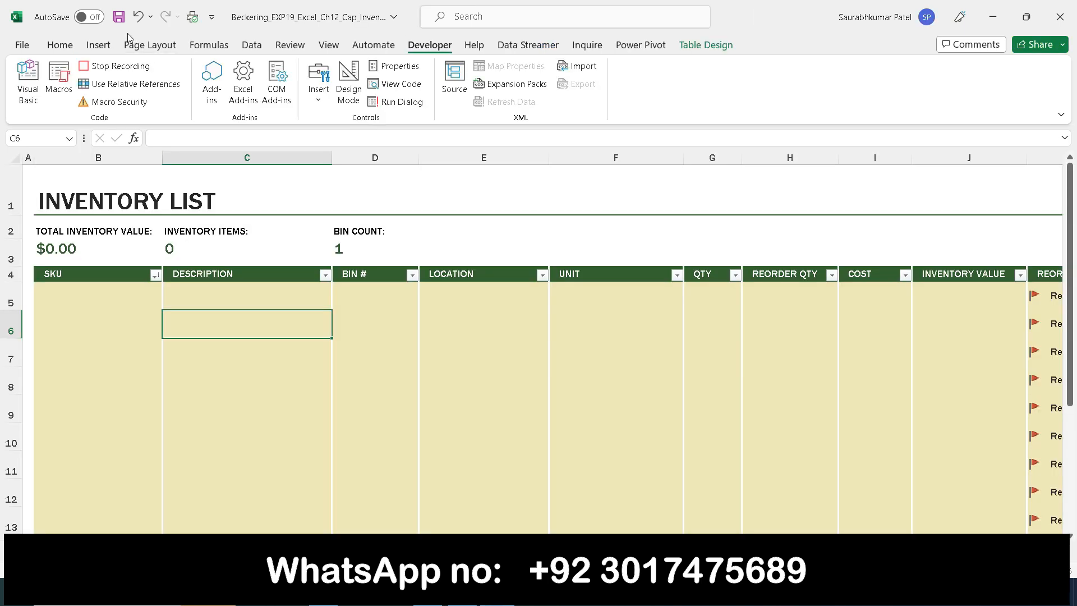
{"action": "left_click", "coordinate": [127, 67]}
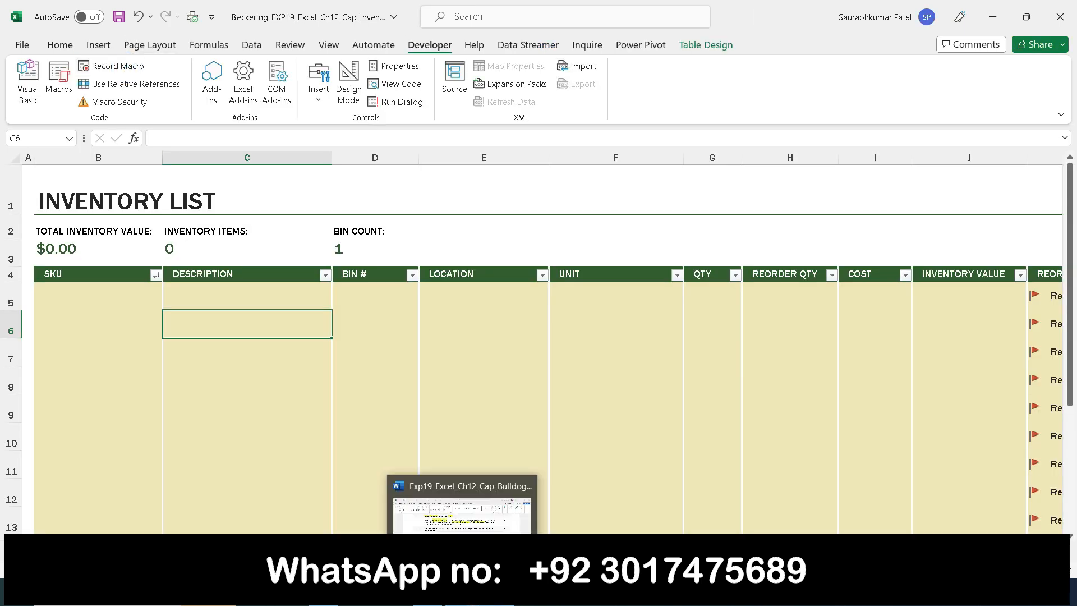
{"action": "left_click", "coordinate": [463, 596]}
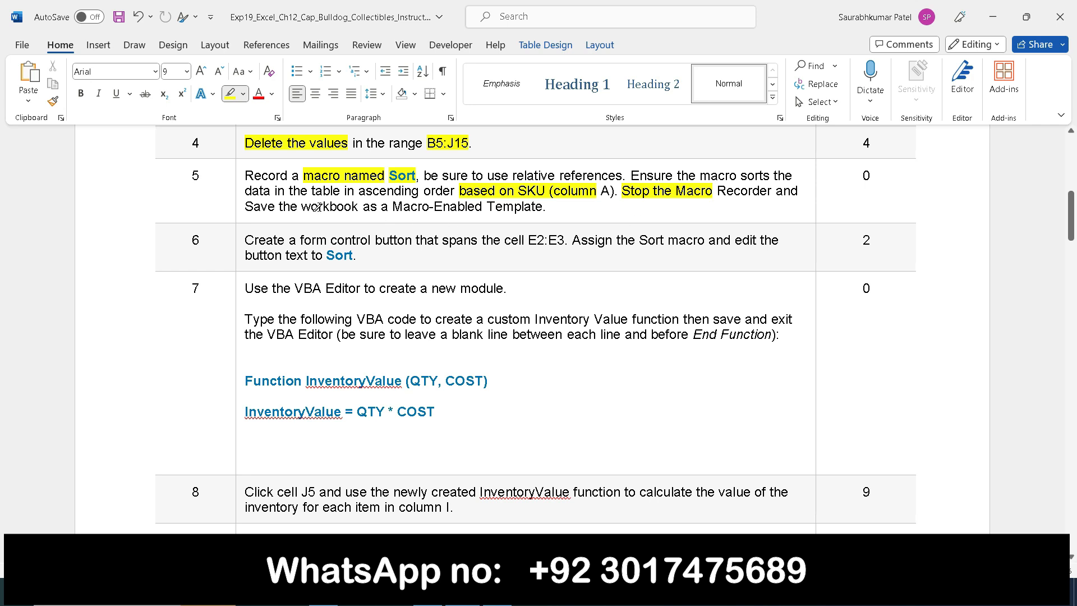
{"action": "left_click_drag", "start_coordinate": [266, 205], "coordinate": [543, 206]}
Switch to Excel and save the workbook under its current name and folder as an Excel Macro-Enabled Workbook (*.xlsm).
{"action": "left_click", "coordinate": [497, 596]}
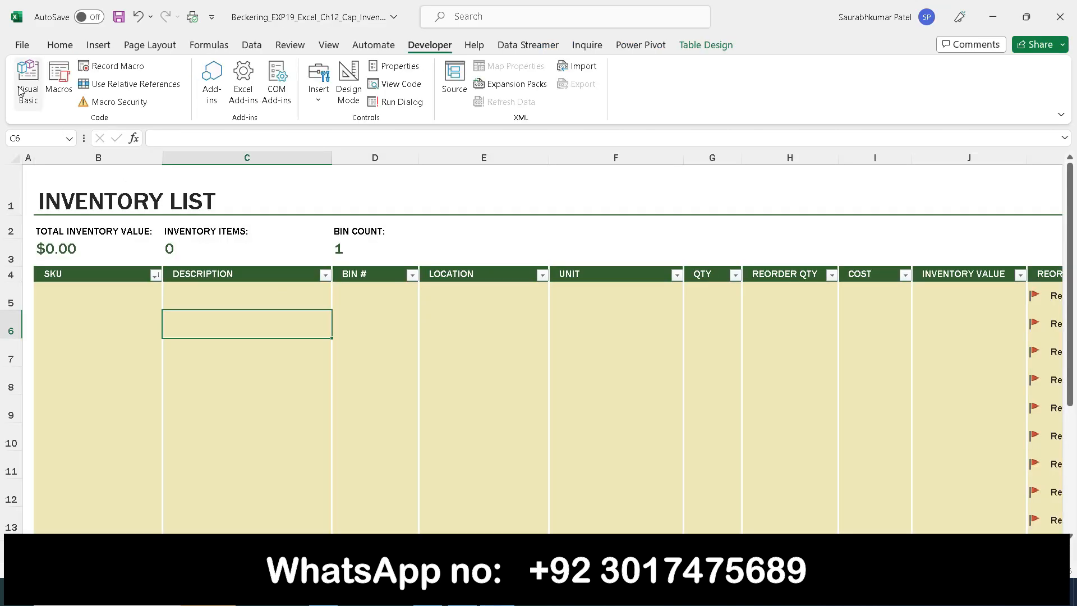
{"action": "left_click", "coordinate": [22, 45]}
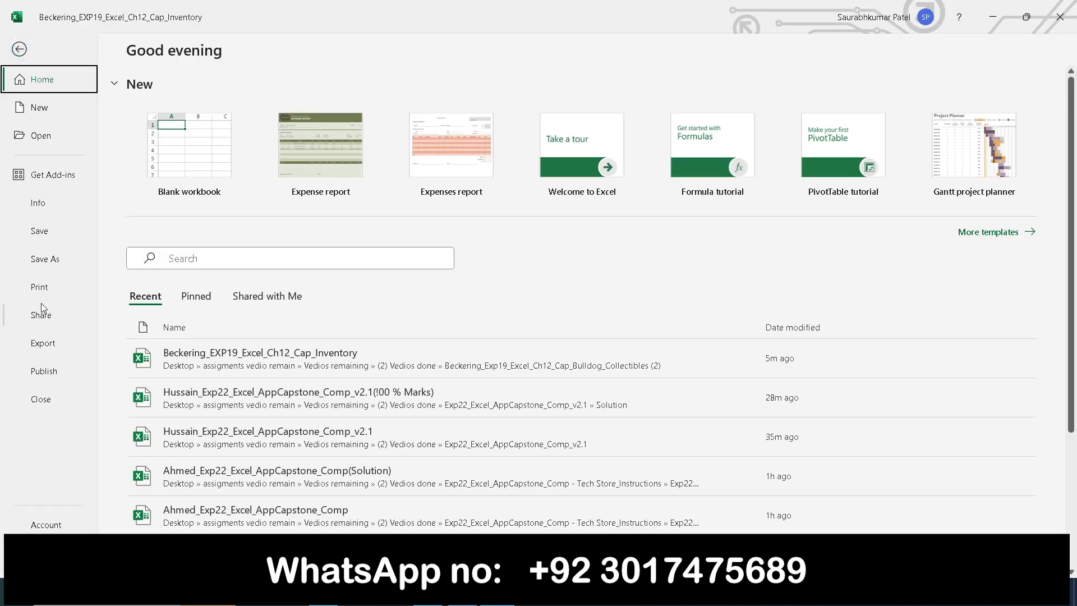
{"action": "left_click", "coordinate": [59, 262]}
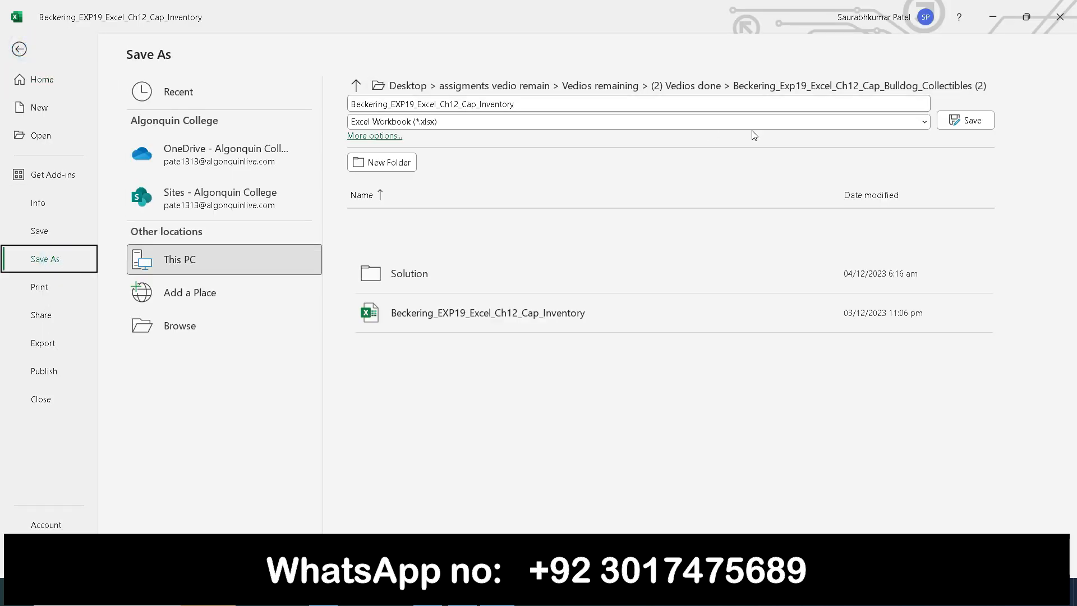
{"action": "left_click", "coordinate": [925, 121]}
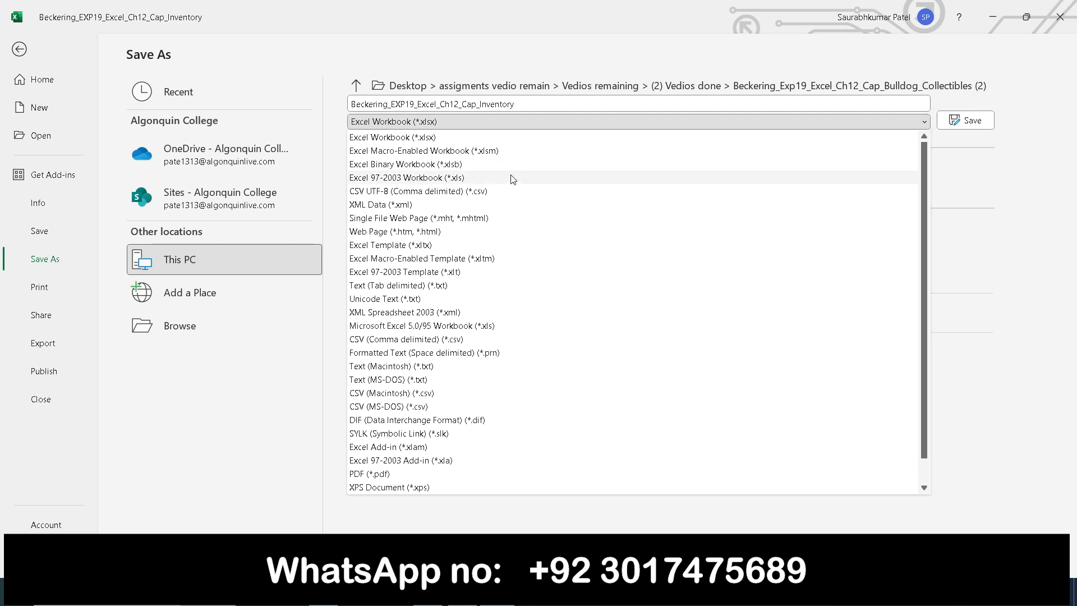
{"action": "left_click", "coordinate": [512, 150]}
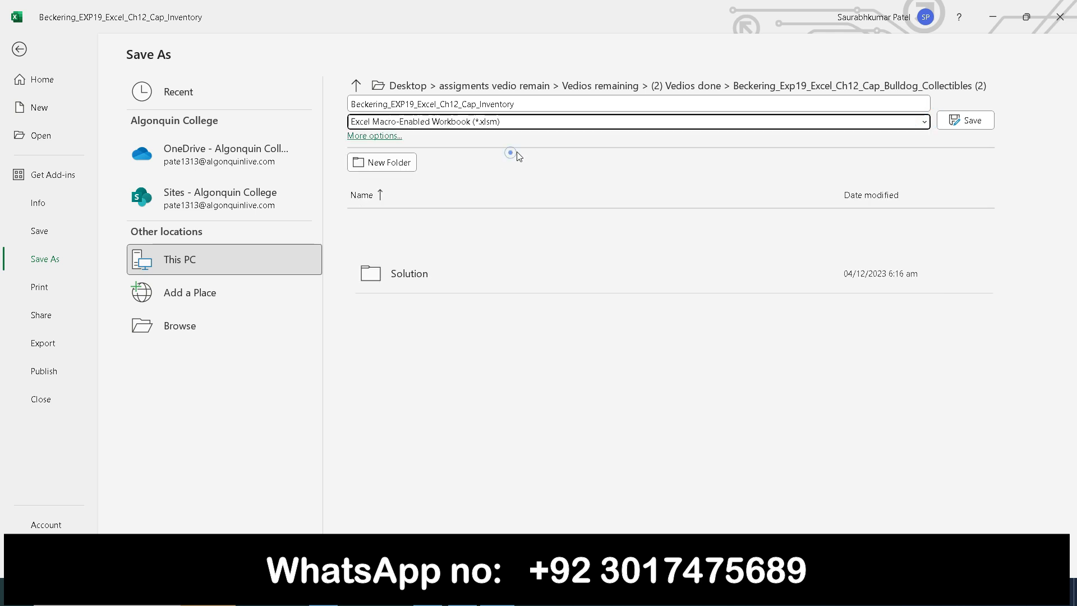
{"action": "left_click", "coordinate": [972, 120]}
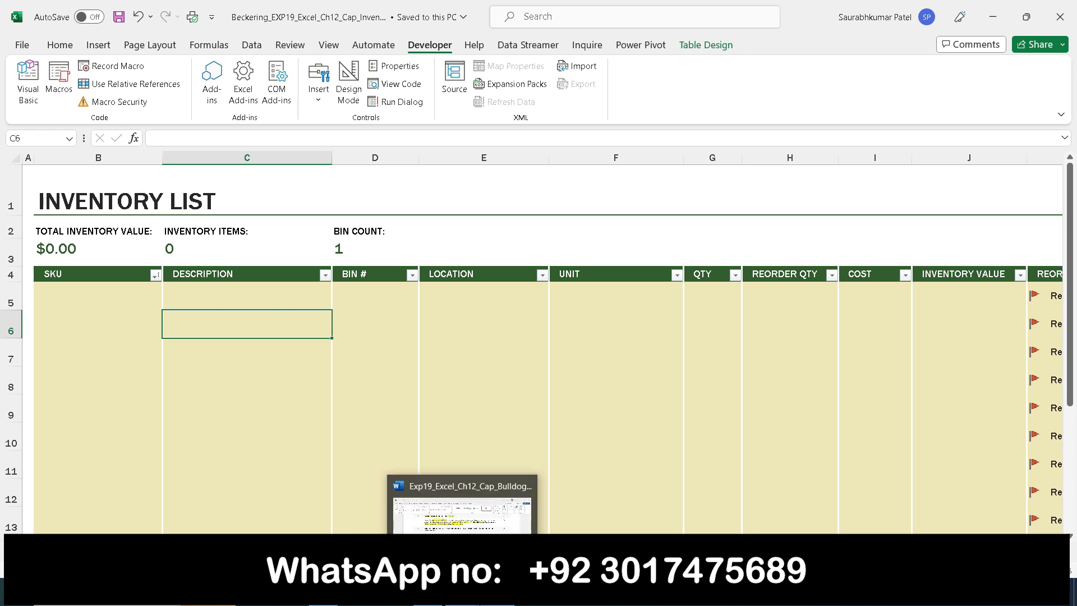
Switch to the Word instructions and clear the yellow highlighting from the step 5 text.
{"action": "left_click", "coordinate": [463, 595]}
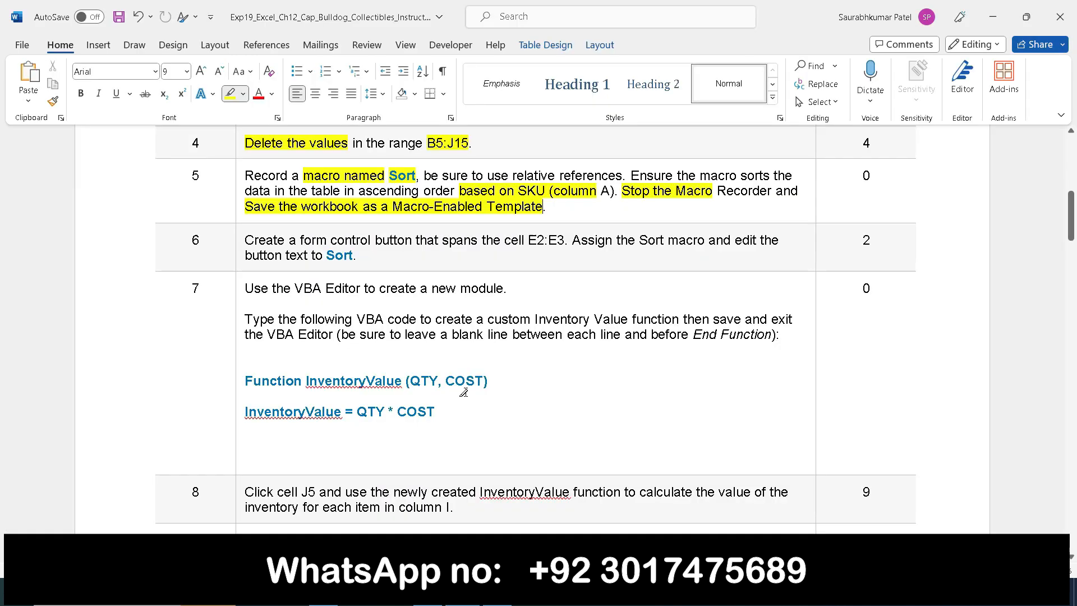
{"action": "left_click", "coordinate": [239, 182]}
{"action": "left_click", "coordinate": [239, 182]}
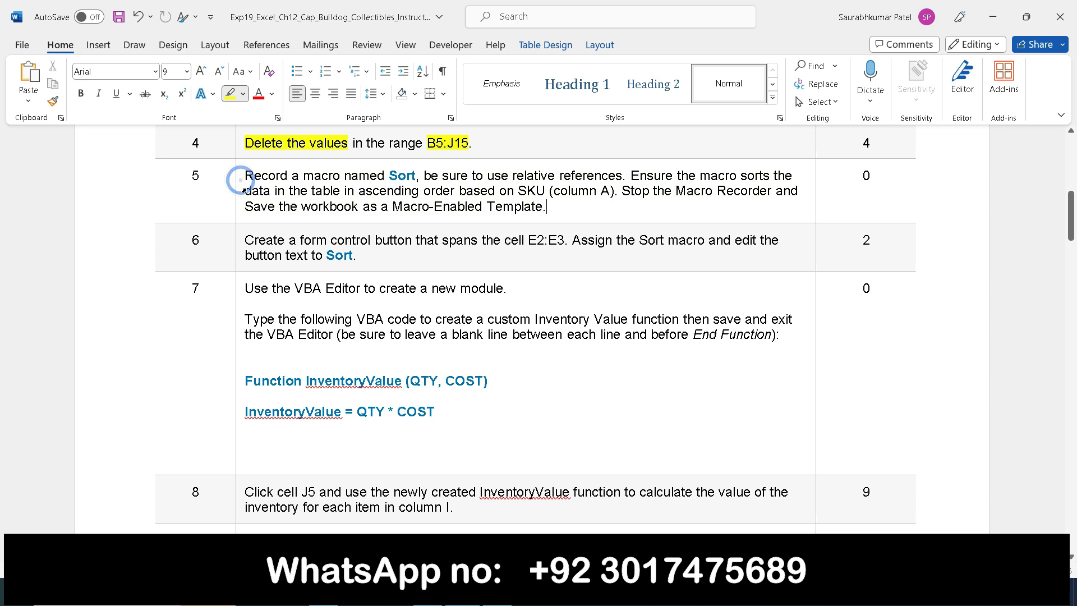
Highlight "form control button", "cell E2:E3.", "the Sort macro and" and "button text to Sort." in step 6 of the instructions.
{"action": "scroll", "coordinate": [615, 273], "scroll_direction": "down", "scroll_amount": 2}
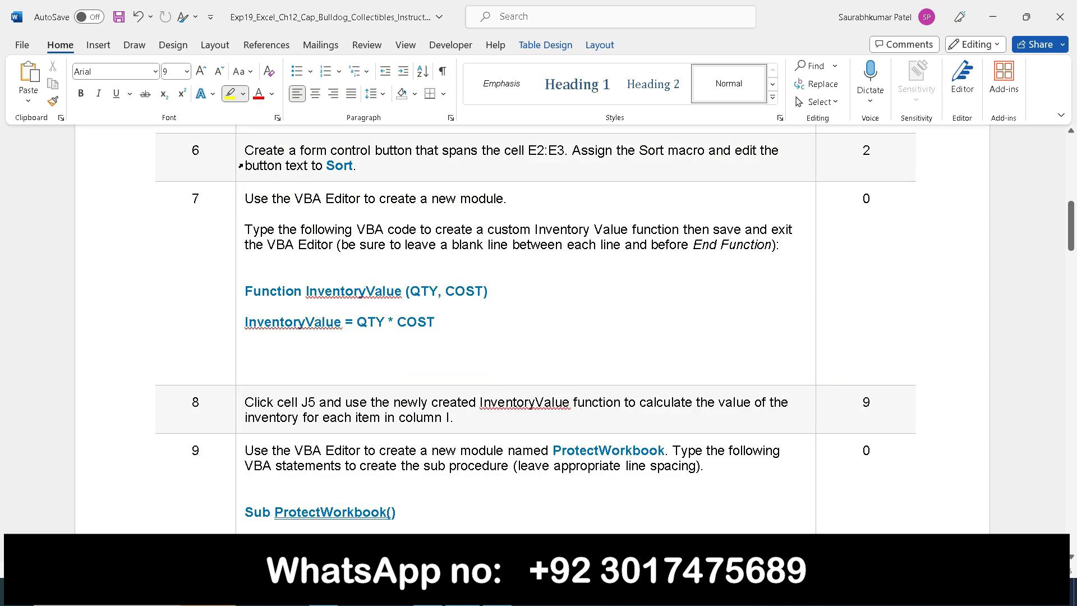
{"action": "left_click_drag", "start_coordinate": [309, 147], "coordinate": [415, 151]}
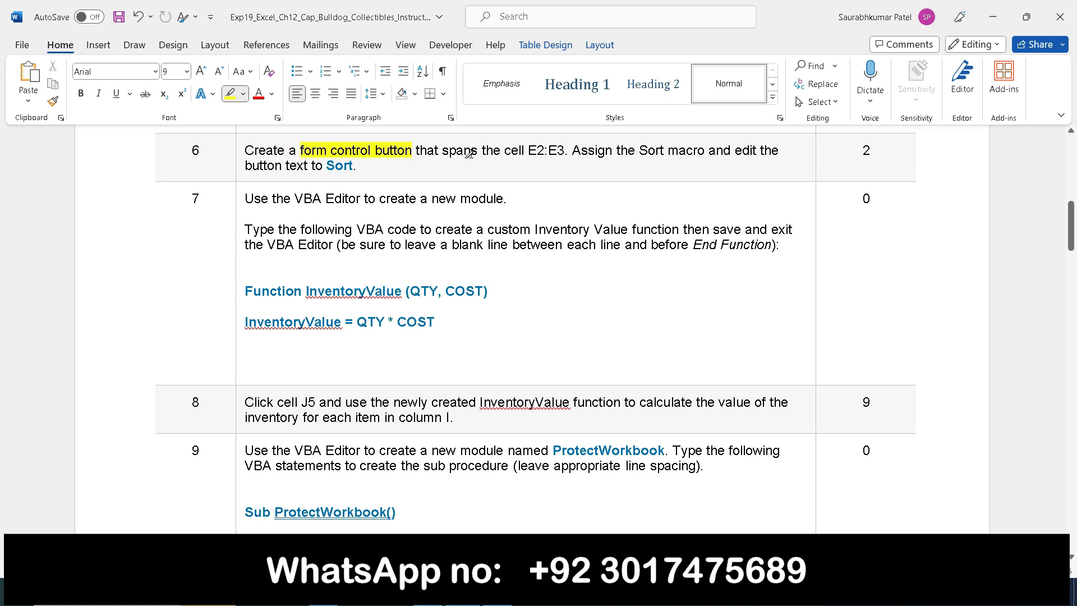
{"action": "left_click_drag", "start_coordinate": [505, 150], "coordinate": [568, 151]}
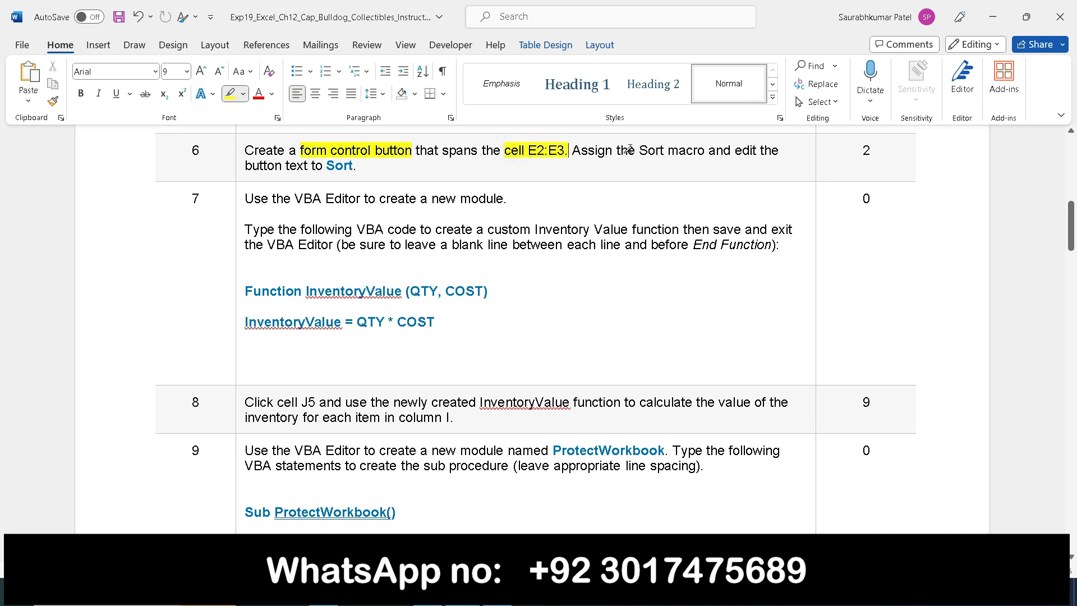
{"action": "left_click_drag", "start_coordinate": [618, 151], "coordinate": [731, 150]}
{"action": "left_click_drag", "start_coordinate": [247, 167], "coordinate": [357, 167]}
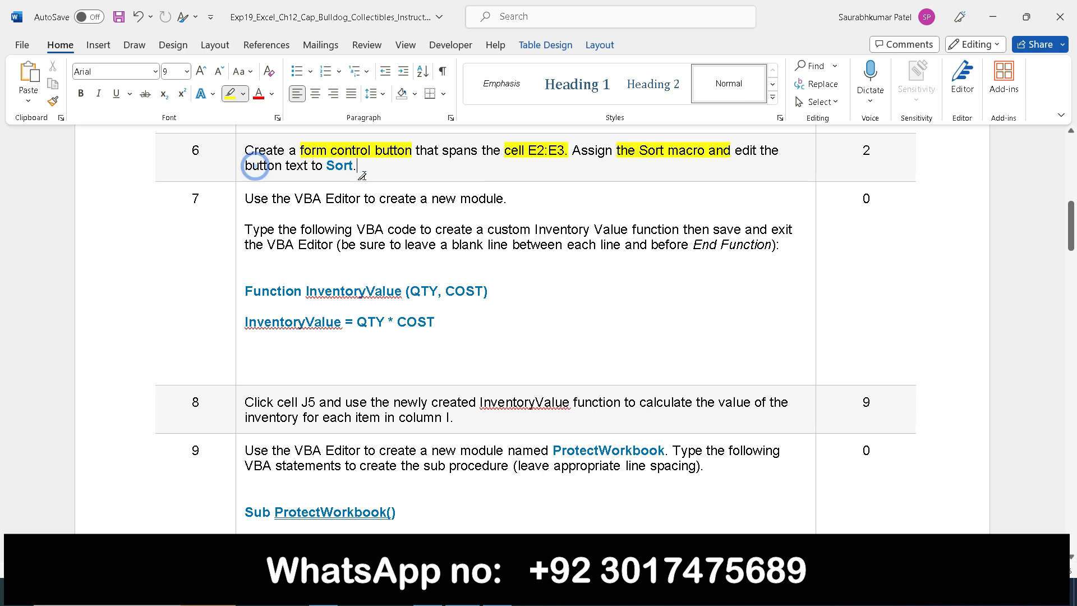
{"action": "left_click", "coordinate": [230, 93]}
{"action": "left_click", "coordinate": [353, 164]}
{"action": "left_click_drag", "start_coordinate": [353, 164], "coordinate": [331, 164]}
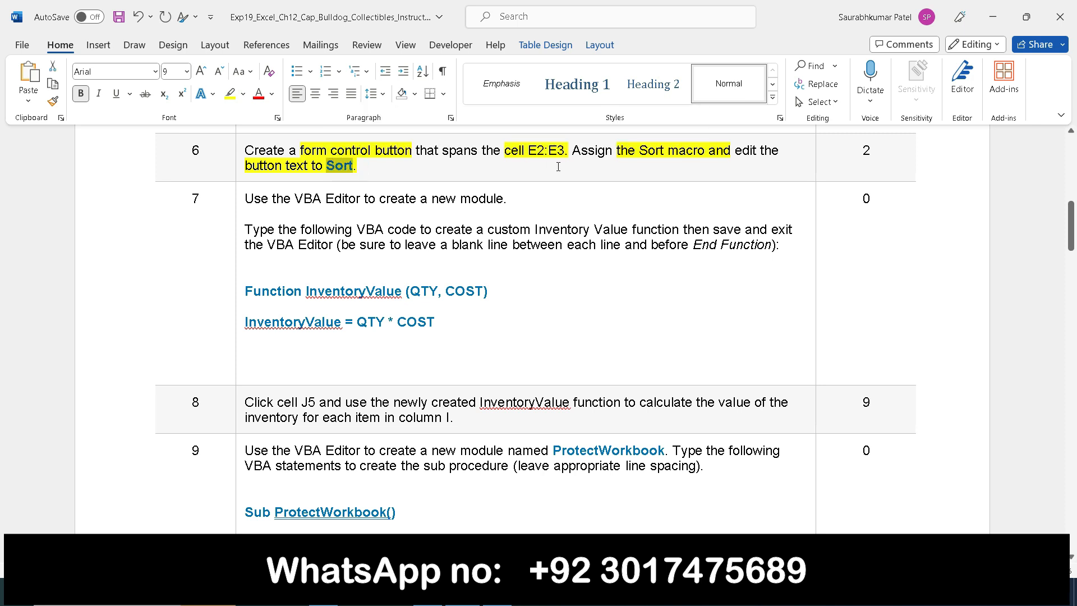
Switch to Excel and select cell E2 above the inventory table, dismissing the link error.
{"action": "mouse_move", "coordinate": [498, 596]}
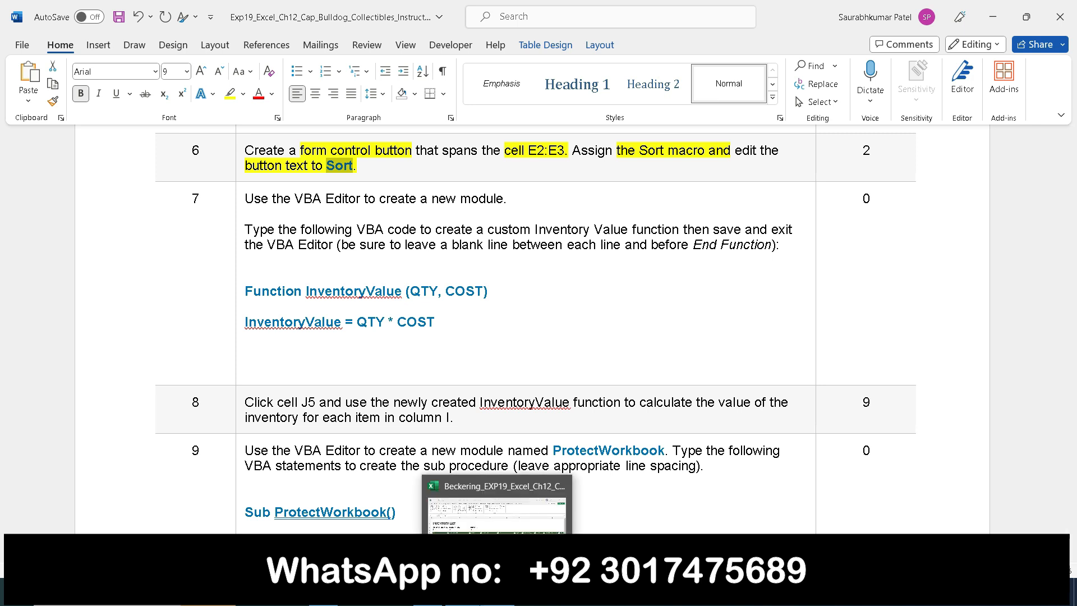
{"action": "left_click", "coordinate": [497, 508]}
{"action": "left_click", "coordinate": [457, 183]}
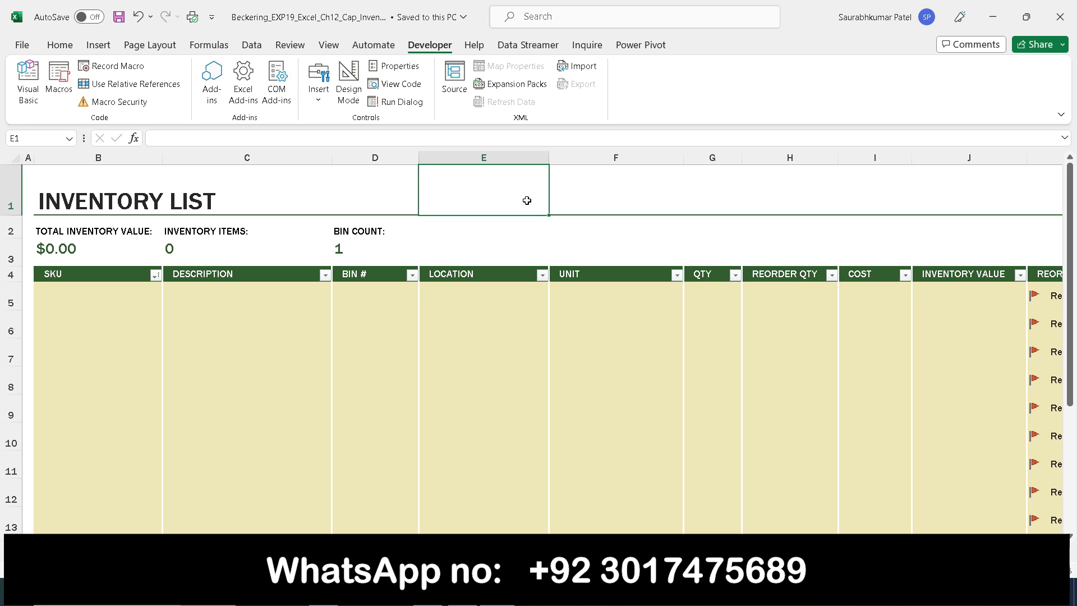
{"action": "left_click", "coordinate": [507, 237]}
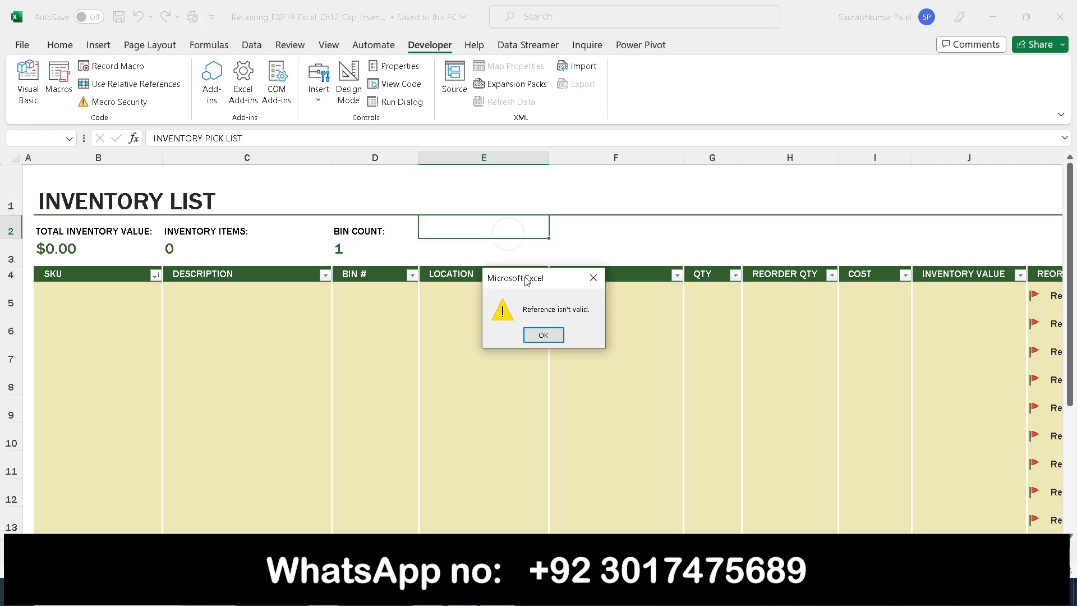
{"action": "left_click", "coordinate": [543, 336]}
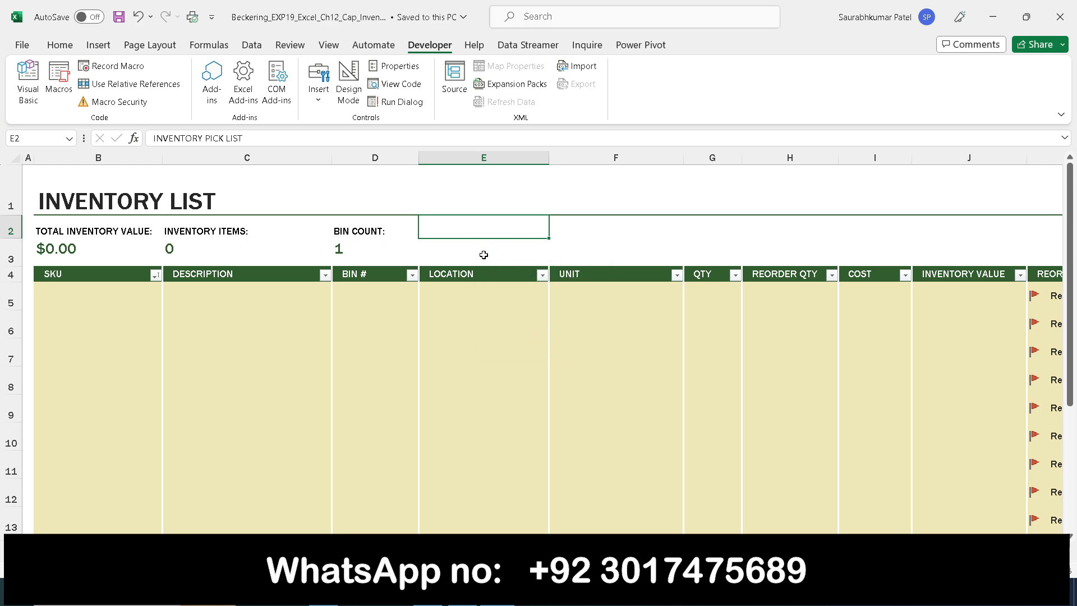
Insert a form control button across cells E2:E3 and assign the Sort macro to it.
{"action": "left_click", "coordinate": [318, 84]}
{"action": "left_click", "coordinate": [316, 143]}
{"action": "left_click_drag", "start_coordinate": [436, 223], "coordinate": [542, 259]}
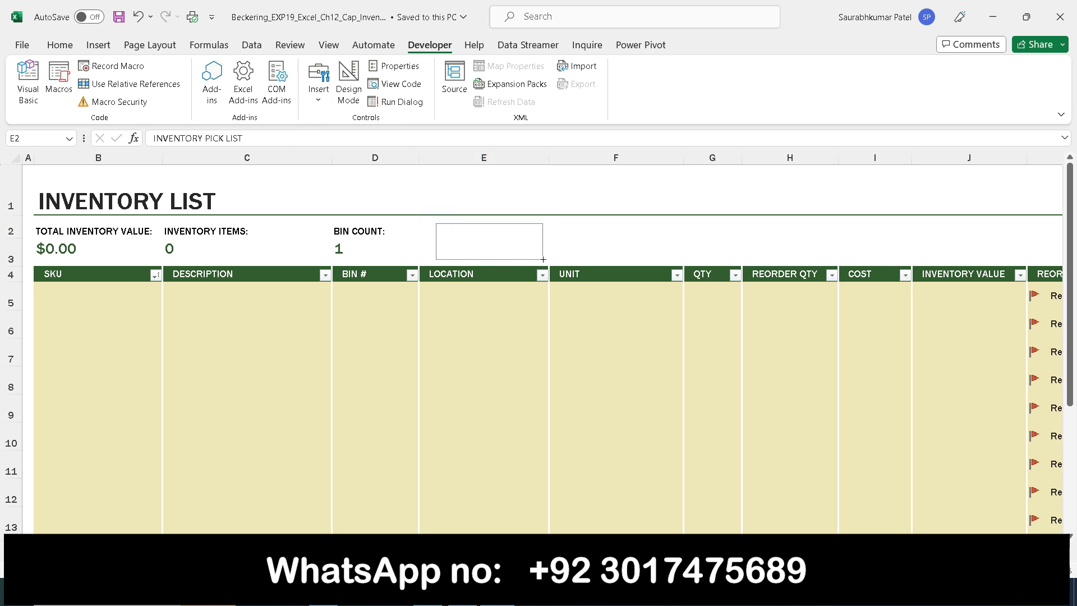
{"action": "left_click_drag", "start_coordinate": [545, 260], "coordinate": [531, 259]}
{"action": "left_click", "coordinate": [753, 131]}
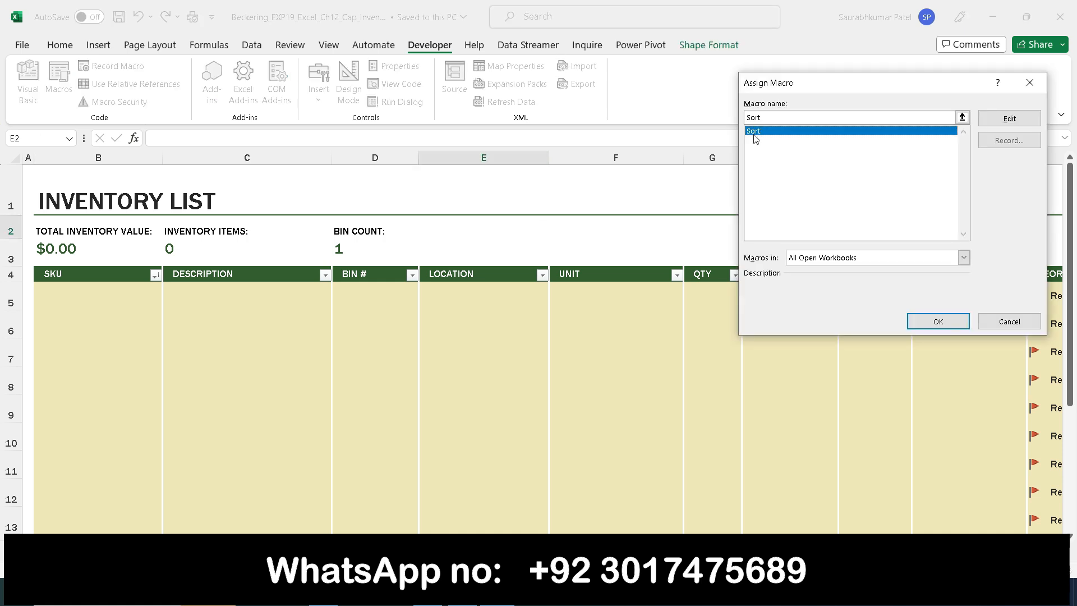
{"action": "left_click", "coordinate": [949, 321]}
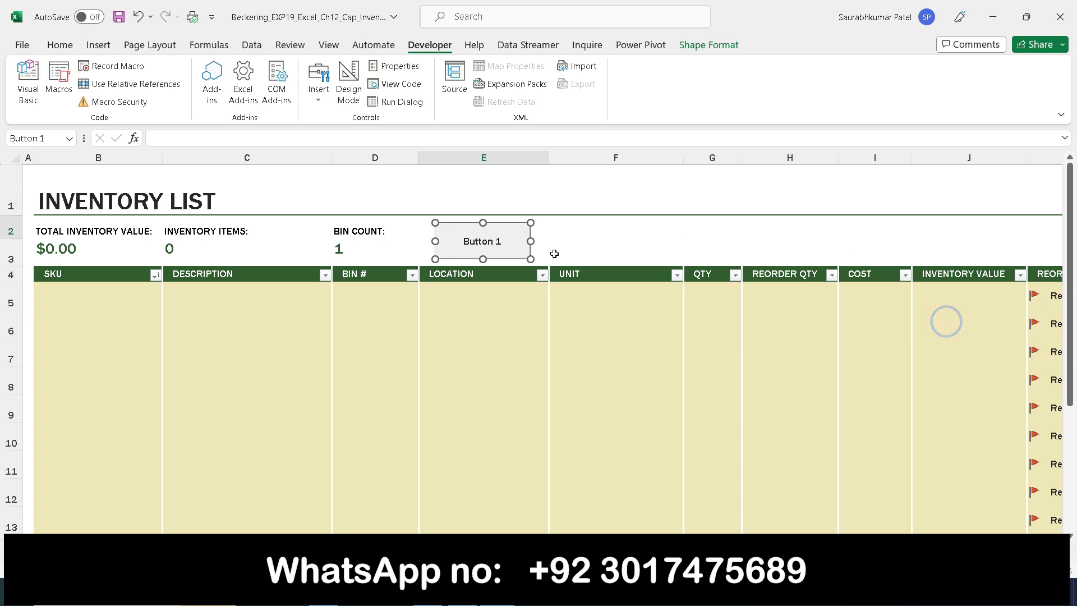
Change the text of the new form control button to Sort.
{"action": "left_click", "coordinate": [502, 242]}
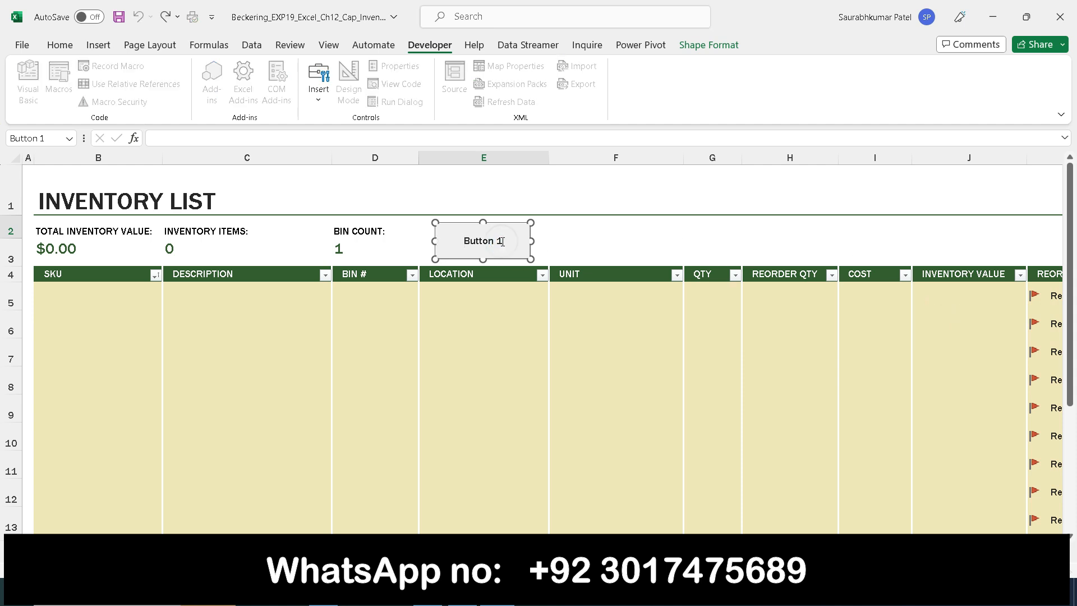
{"action": "left_click_drag", "start_coordinate": [467, 241], "coordinate": [505, 245]}
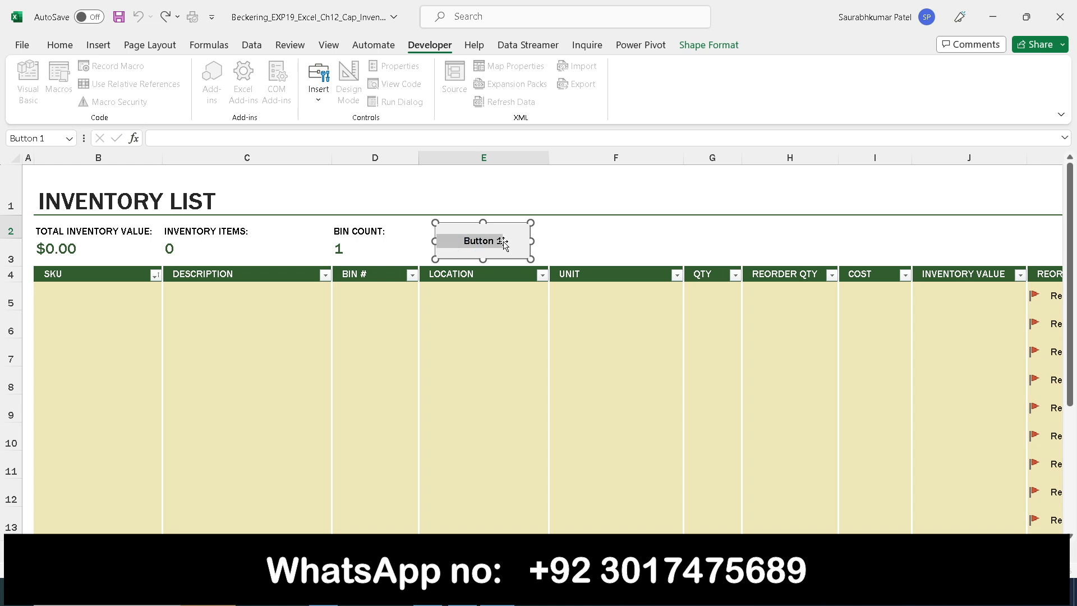
{"action": "type", "text": "Sort"}
{"action": "left_click", "coordinate": [624, 244]}
Reassign the Sort macro to the Sort button, and deselect the button by selecting cell F8 in the table.
{"action": "left_click", "coordinate": [516, 238], "text": "ctrl"}
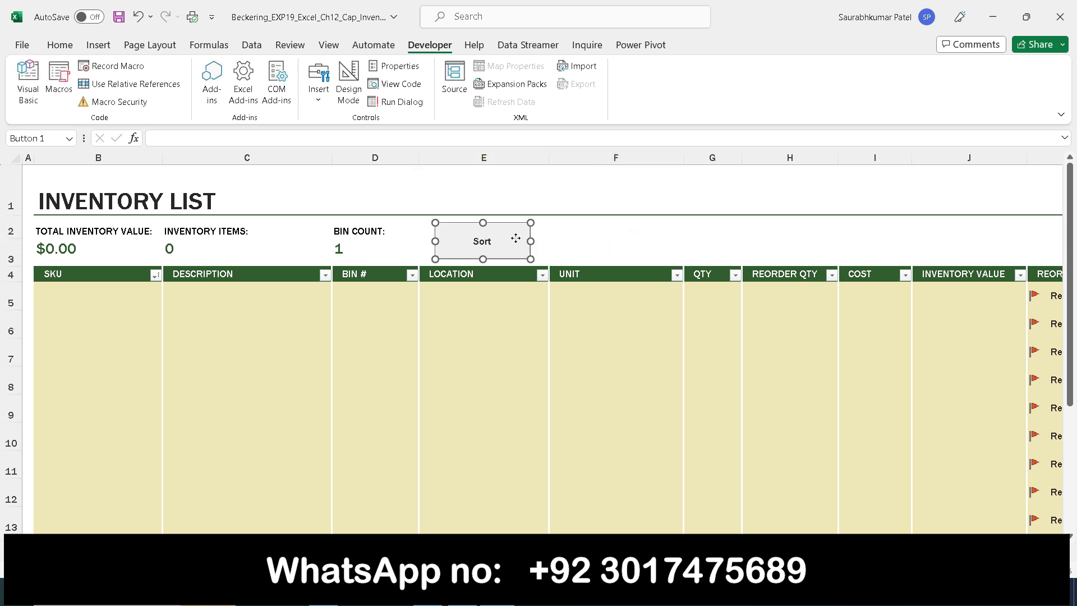
{"action": "right_click", "coordinate": [516, 239]}
{"action": "left_click", "coordinate": [578, 376]}
{"action": "left_click", "coordinate": [447, 294]}
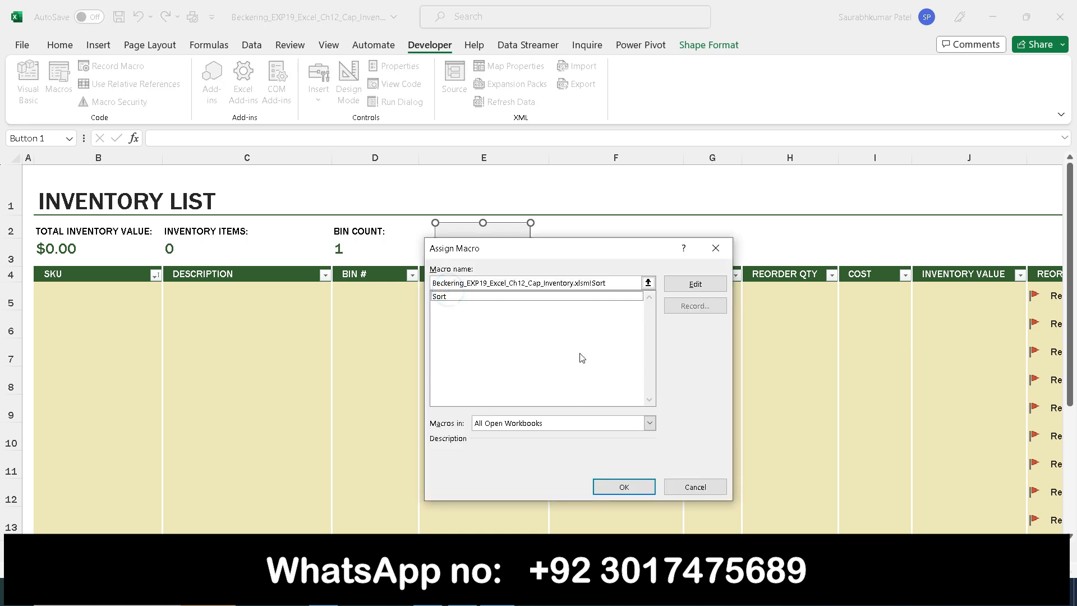
{"action": "double_click", "coordinate": [449, 296]}
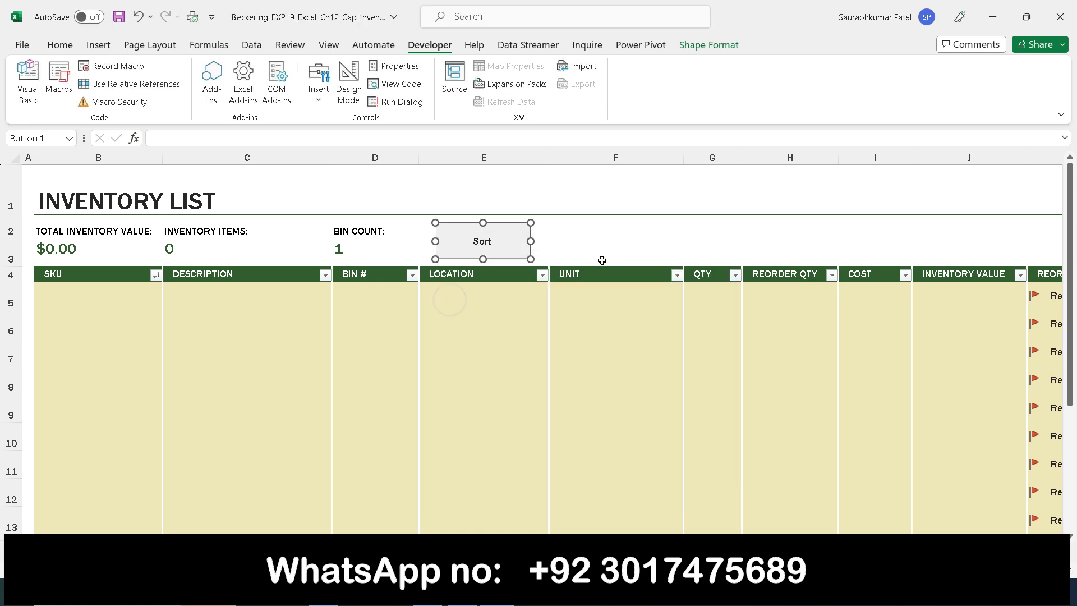
{"action": "left_click", "coordinate": [600, 238]}
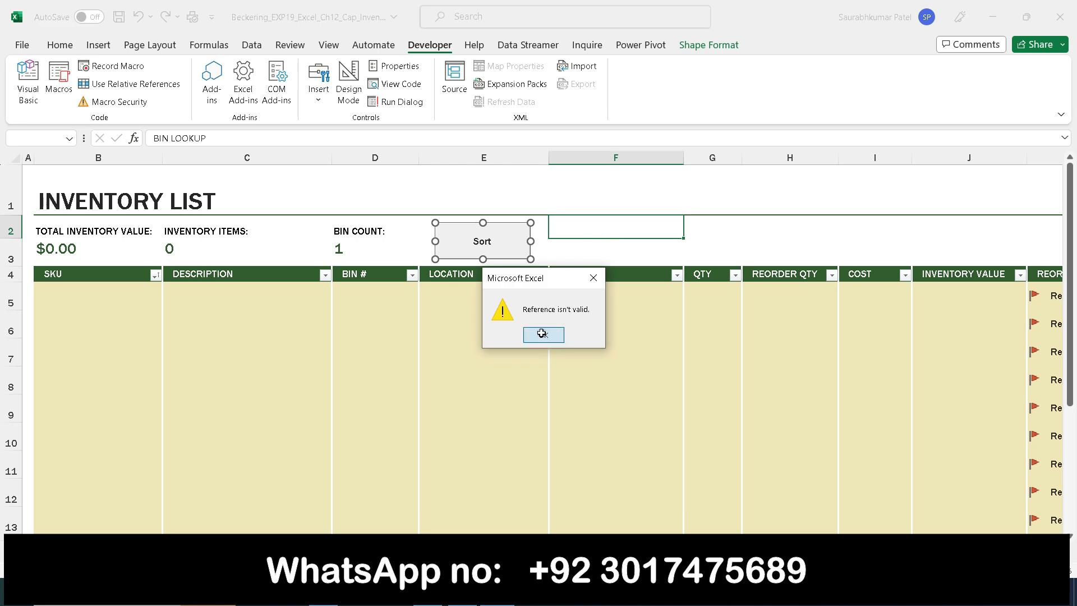
{"action": "left_click", "coordinate": [541, 333]}
{"action": "left_click", "coordinate": [590, 386]}
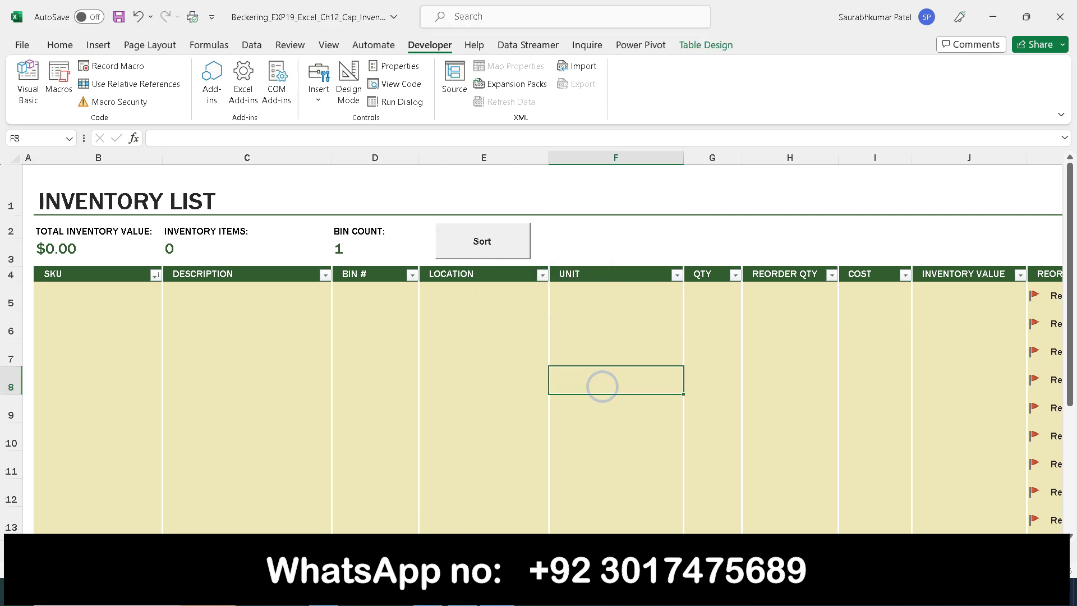
Switch to the Word instructions and remove the yellow highlighting and bold formatting from the step 6 text.
{"action": "mouse_move", "coordinate": [462, 594]}
{"action": "left_click", "coordinate": [463, 508]}
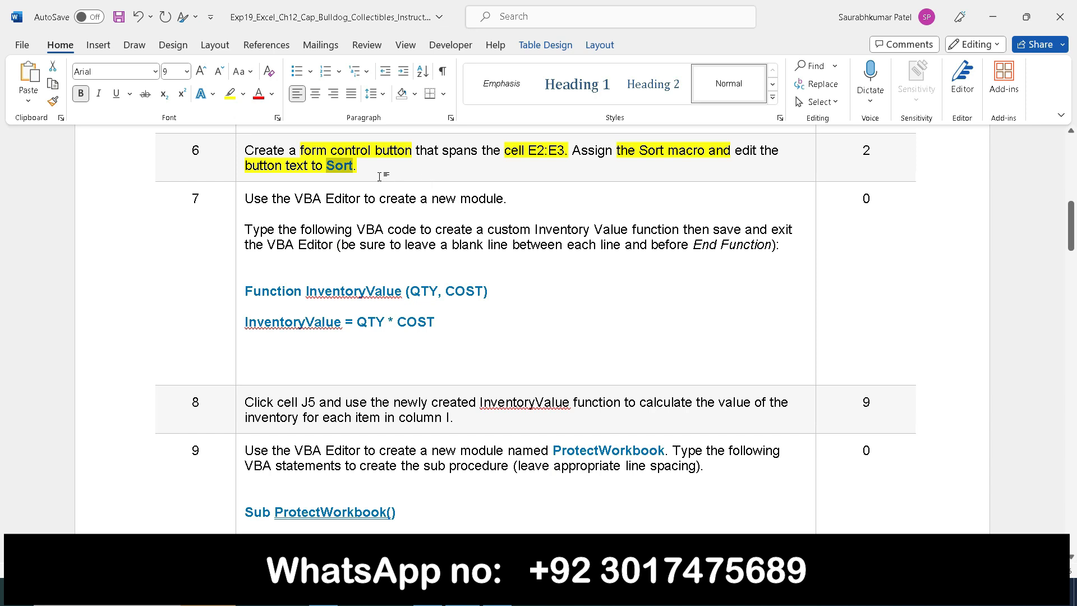
{"action": "left_click", "coordinate": [237, 162]}
{"action": "left_click", "coordinate": [247, 138]}
{"action": "left_click", "coordinate": [298, 138]}
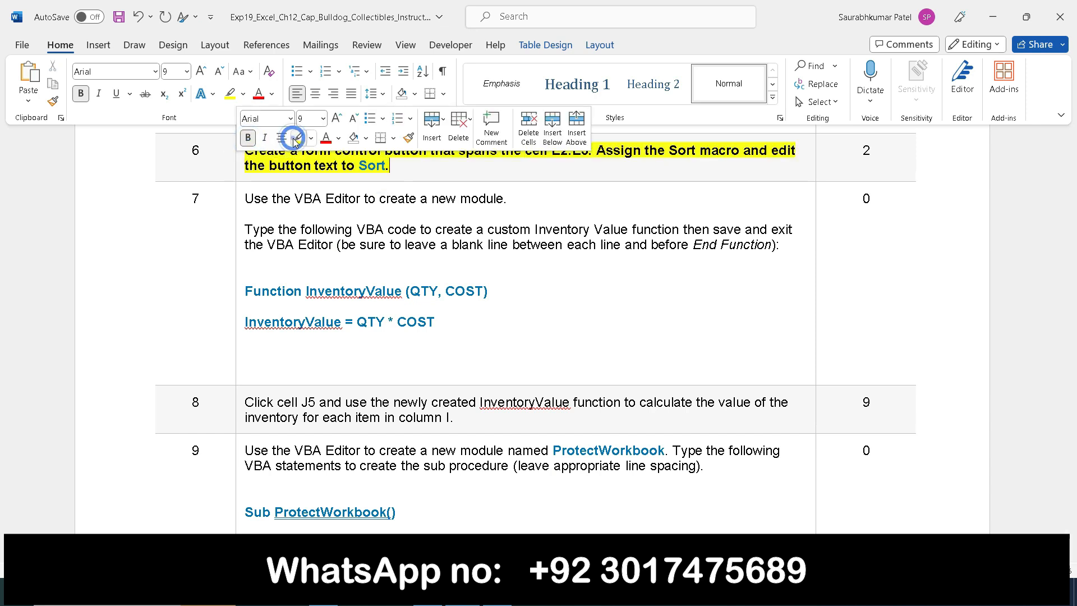
{"action": "left_click_drag", "start_coordinate": [418, 172], "coordinate": [250, 149]}
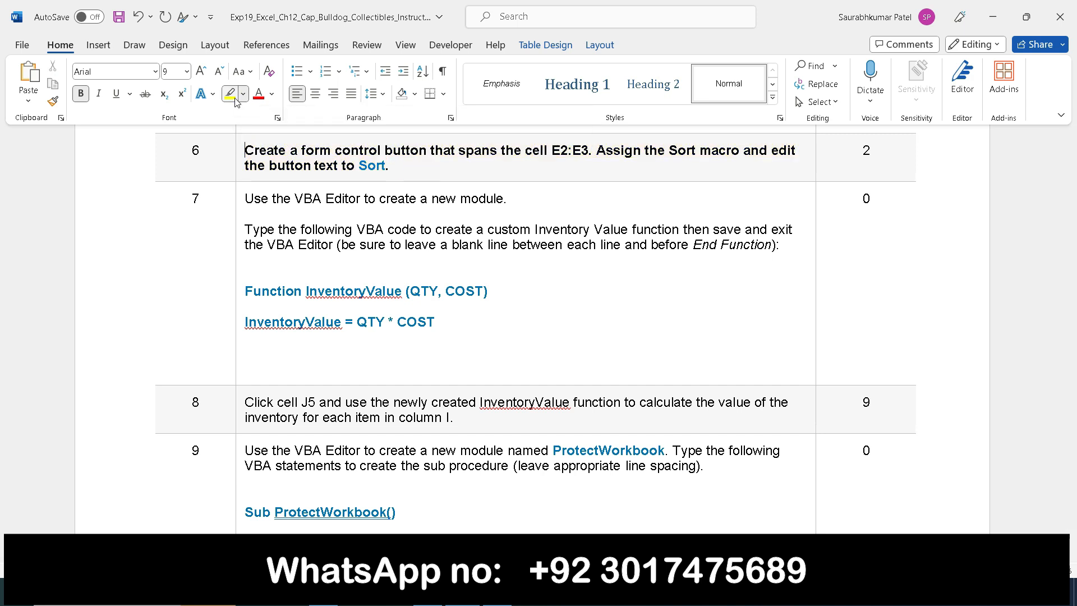
{"action": "left_click", "coordinate": [240, 149]}
{"action": "left_click", "coordinate": [252, 126]}
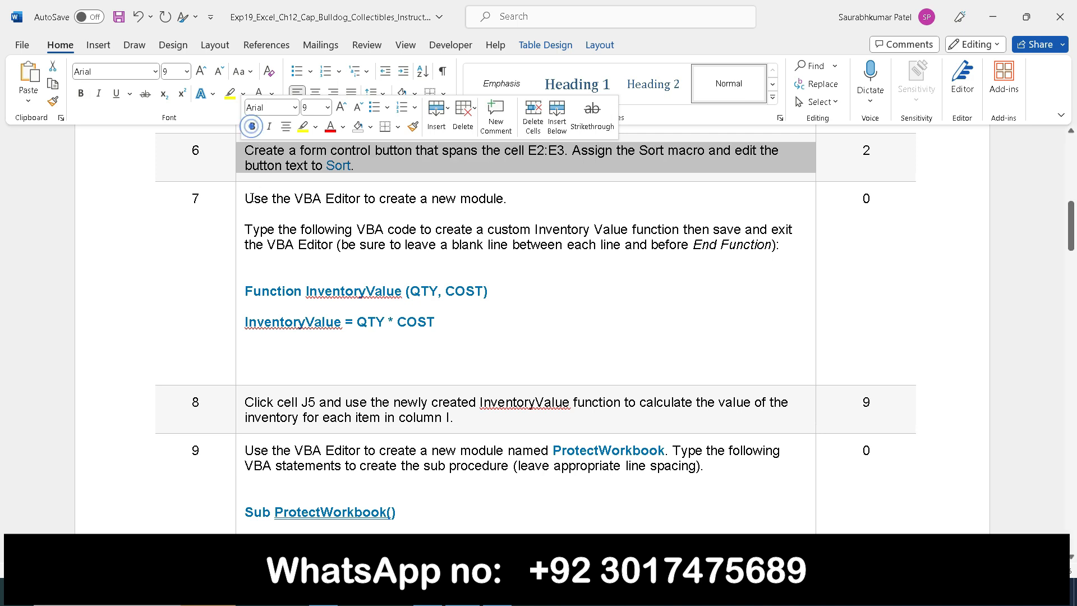
{"action": "left_click", "coordinate": [230, 94]}
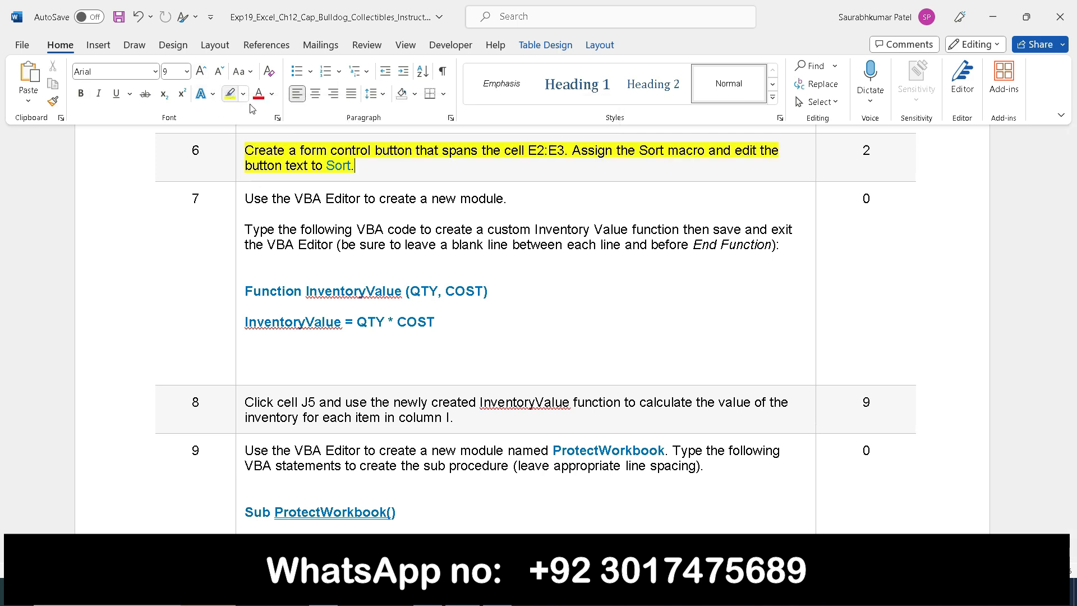
{"action": "triple_click", "coordinate": [363, 170]}
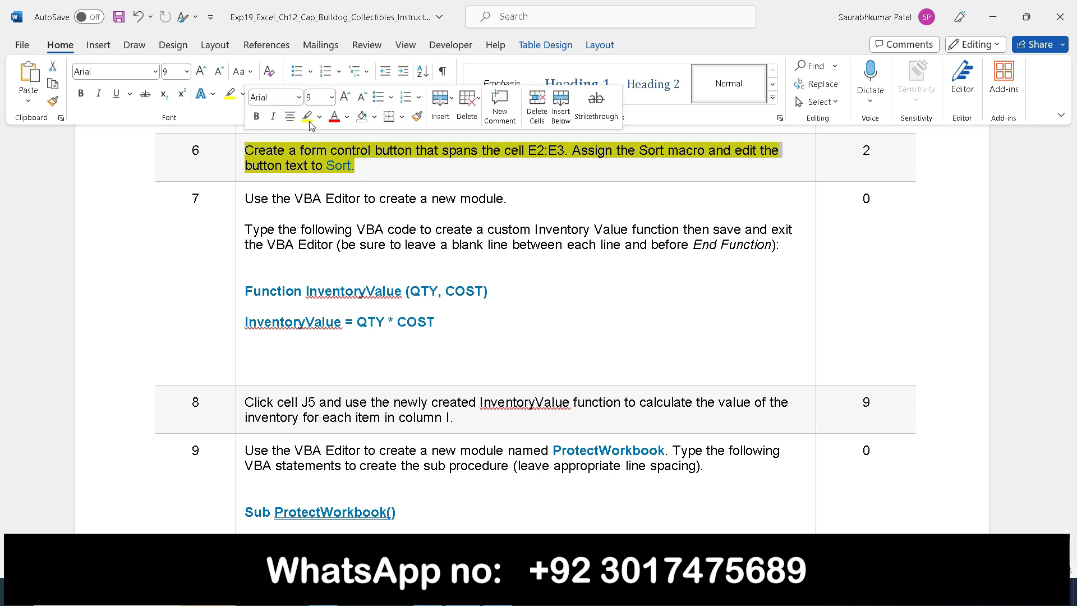
{"action": "left_click", "coordinate": [309, 121]}
Highlight "VBA Editor to create a new module." and the custom Inventory Value function instruction from "VBA code" to "End Function):" in step 7.
{"action": "scroll", "coordinate": [369, 218], "scroll_direction": "down", "scroll_amount": 2}
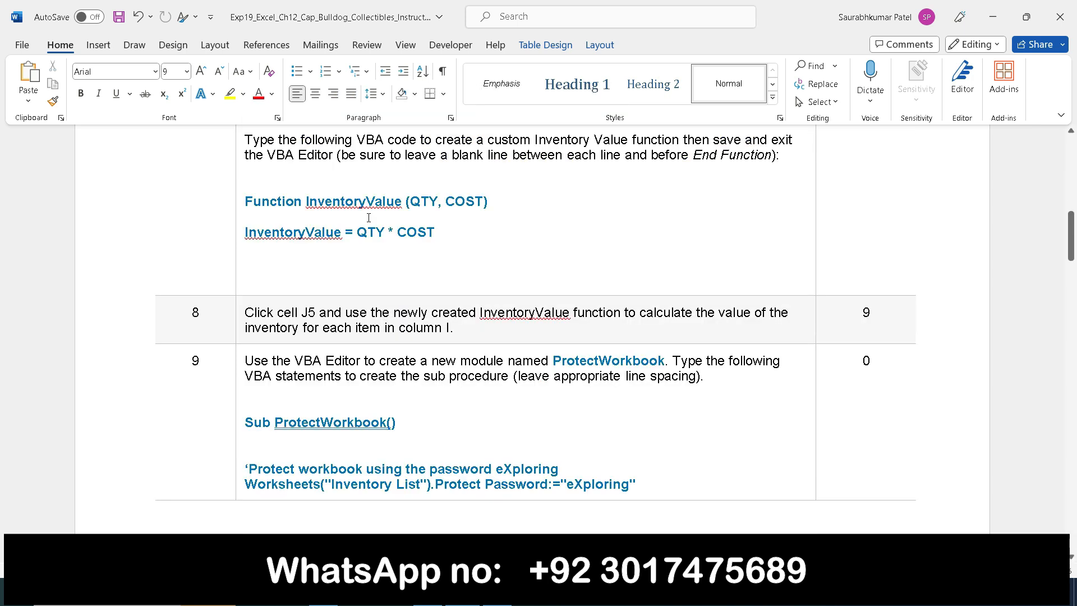
{"action": "left_click", "coordinate": [1071, 131]}
{"action": "left_click", "coordinate": [1071, 131]}
{"action": "left_click", "coordinate": [1071, 131]}
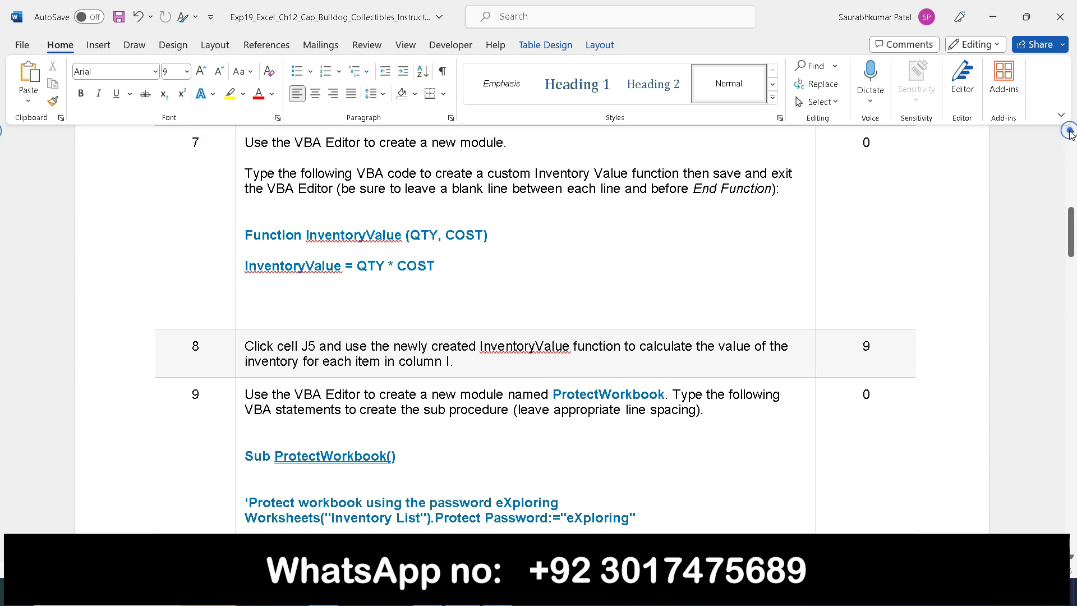
{"action": "left_click", "coordinate": [230, 94]}
{"action": "left_click_drag", "start_coordinate": [298, 142], "coordinate": [507, 144]}
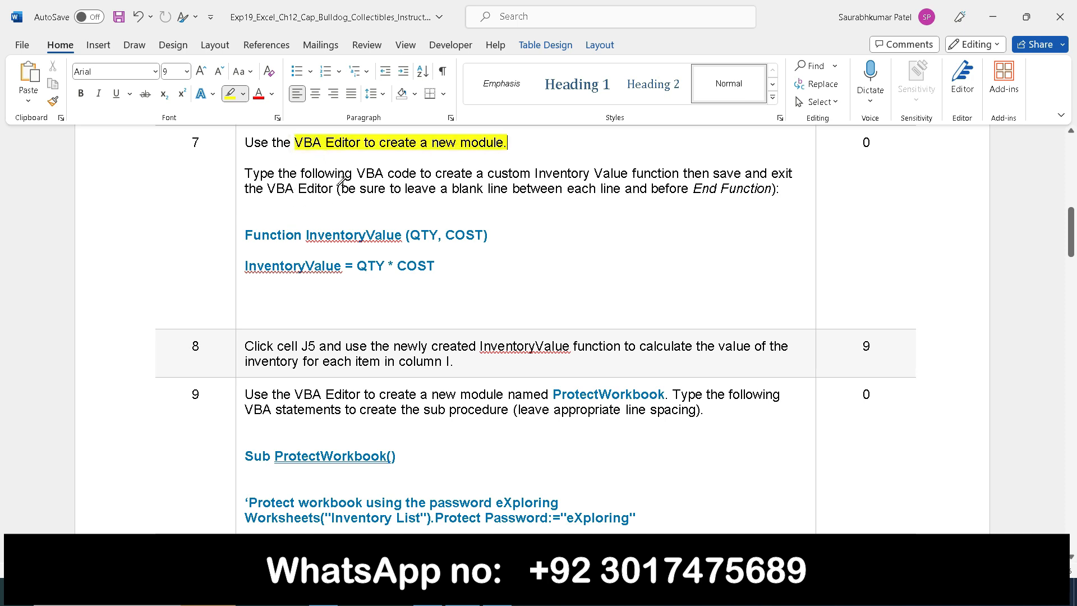
{"action": "mouse_move", "coordinate": [355, 174]}
{"action": "left_mouse_down"}
{"action": "mouse_move", "coordinate": [783, 172]}
{"action": "mouse_move", "coordinate": [788, 184]}
{"action": "left_mouse_up"}
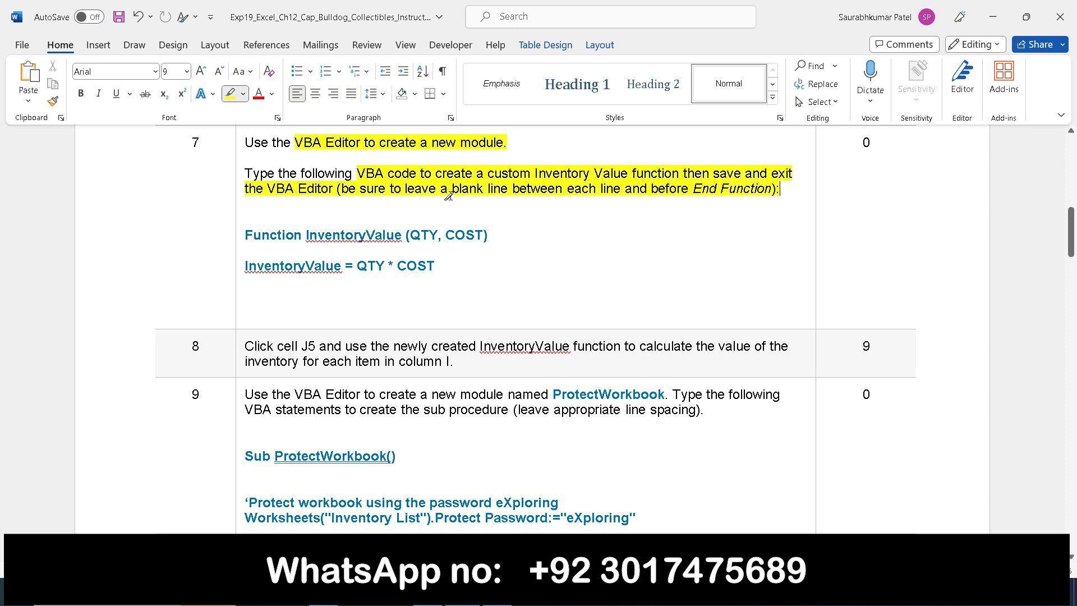
Switch to the Excel workbook, open its VBA Editor, and insert a new module into the inventory workbook's project.
{"action": "mouse_move", "coordinate": [497, 594]}
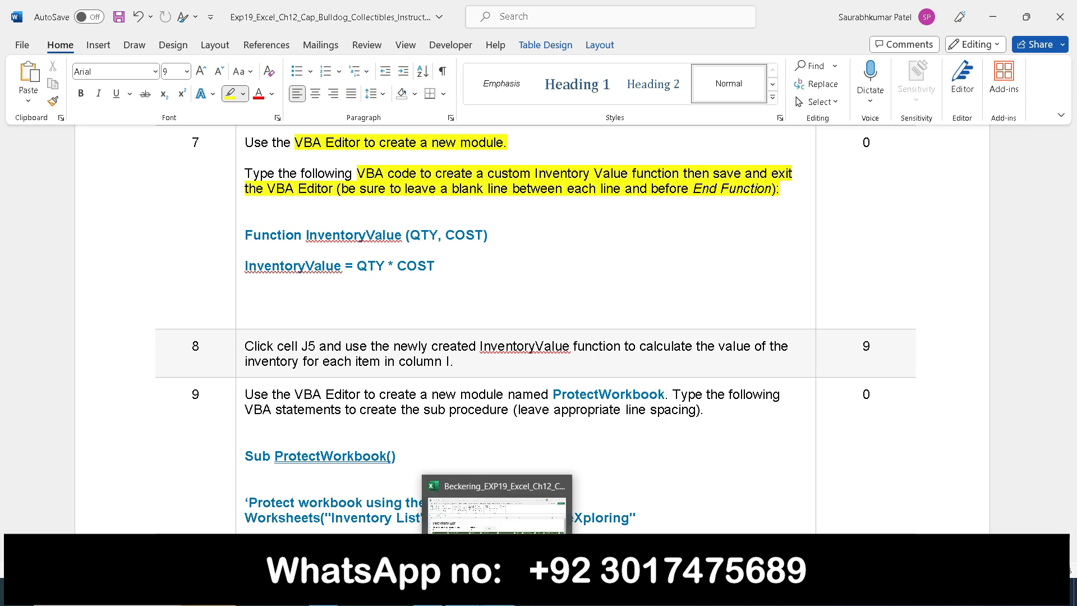
{"action": "left_click", "coordinate": [497, 510]}
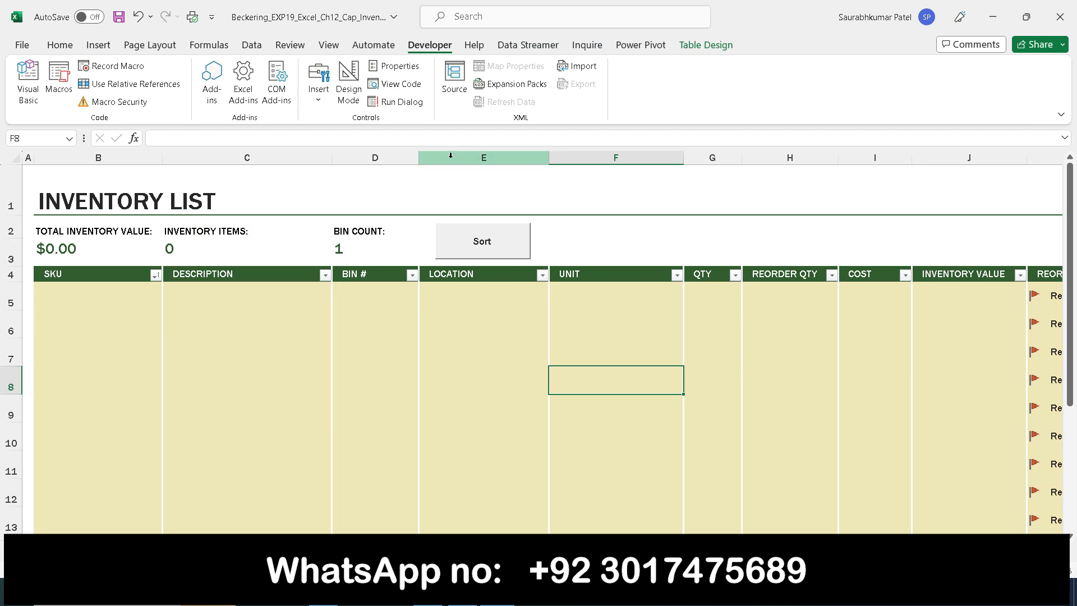
{"action": "left_click", "coordinate": [25, 84]}
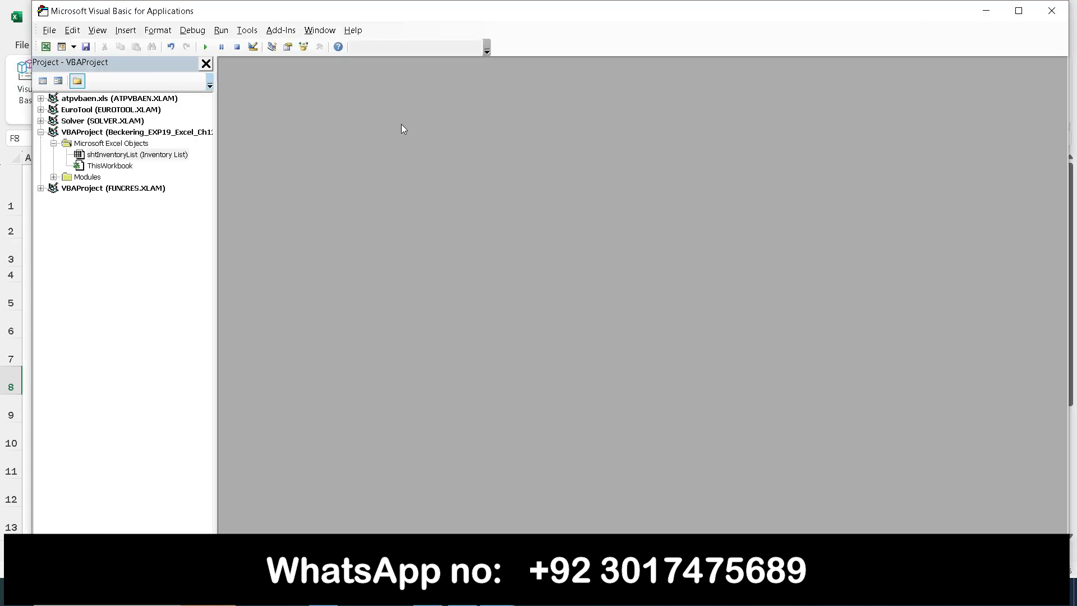
{"action": "left_click", "coordinate": [87, 177]}
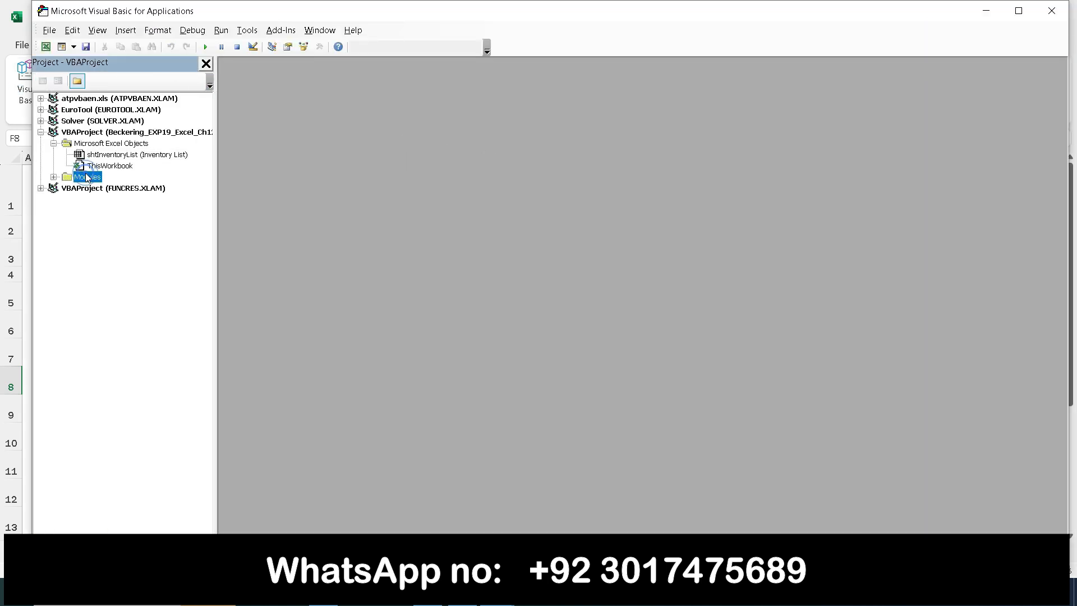
{"action": "left_click", "coordinate": [54, 177]}
{"action": "left_click", "coordinate": [93, 189]}
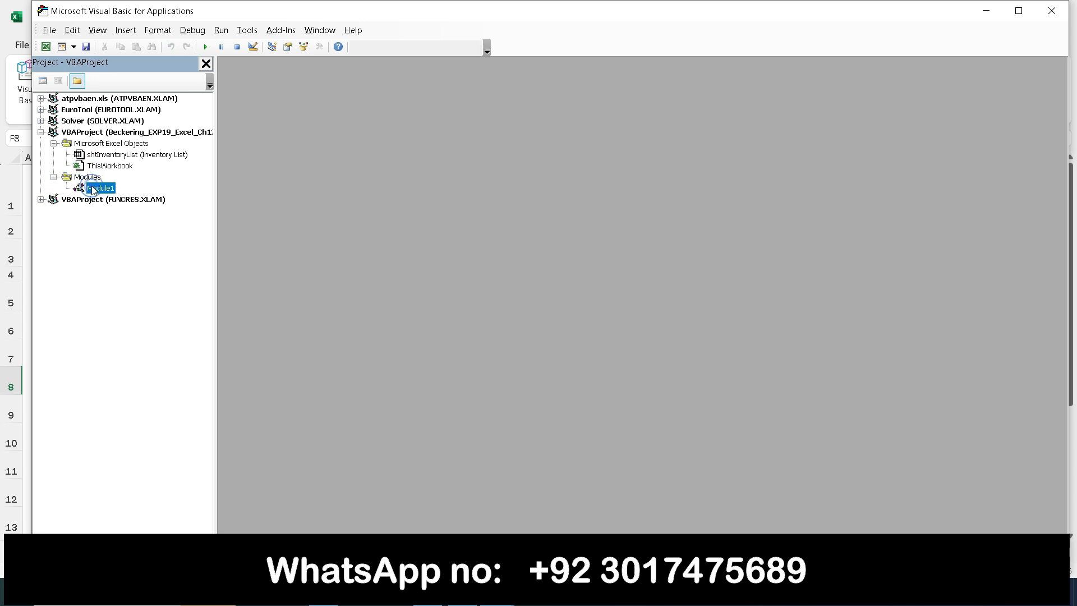
{"action": "right_click", "coordinate": [94, 189]}
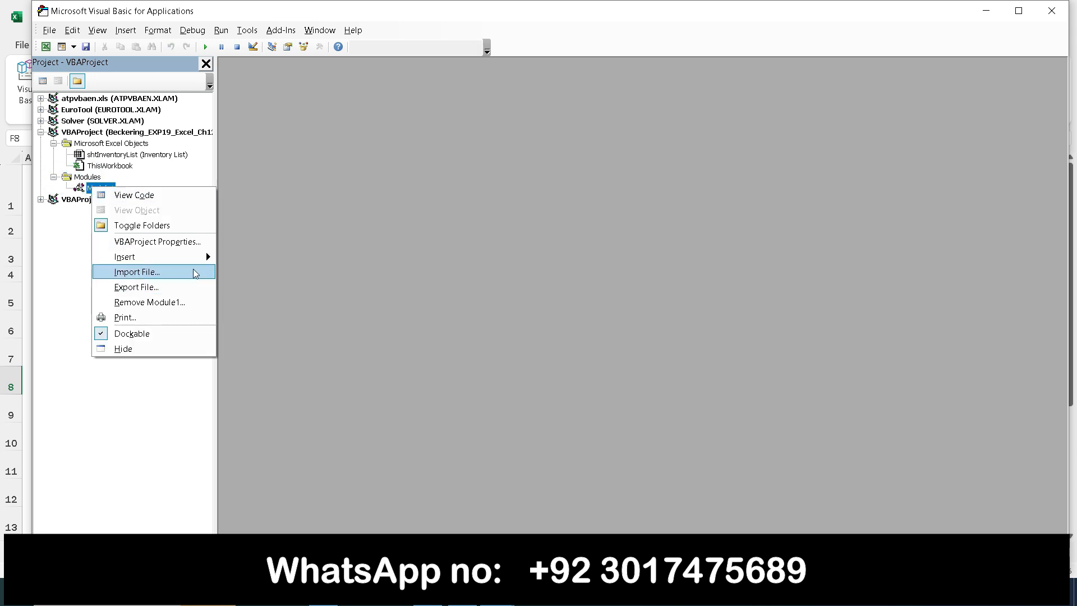
{"action": "mouse_move", "coordinate": [204, 263]}
{"action": "left_click", "coordinate": [244, 271]}
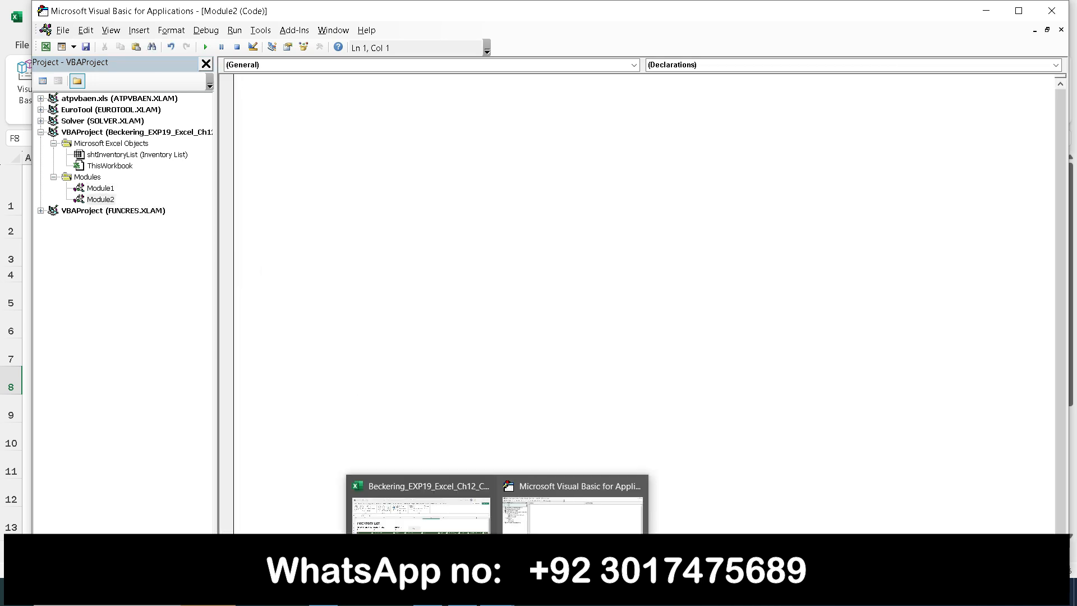
Copy the line "Function InventoryValue (QTY, COST)" from step 7 of the Word instructions into the new module and start a new line.
{"action": "left_click", "coordinate": [462, 598]}
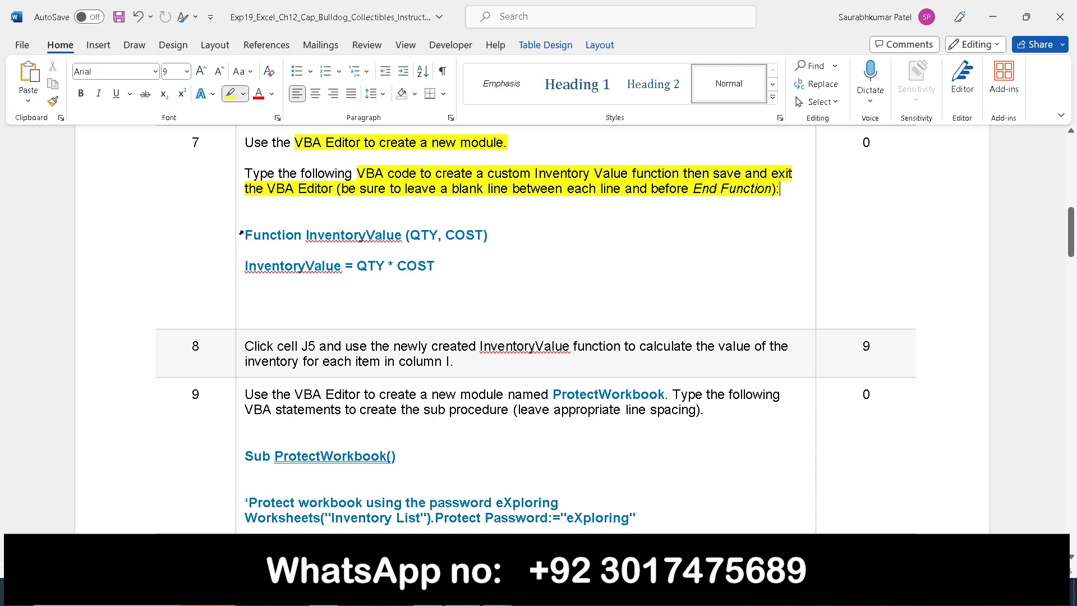
{"action": "left_click", "coordinate": [228, 96]}
{"action": "left_click_drag", "start_coordinate": [251, 231], "coordinate": [488, 234]}
{"action": "key", "text": "ctrl+c"}
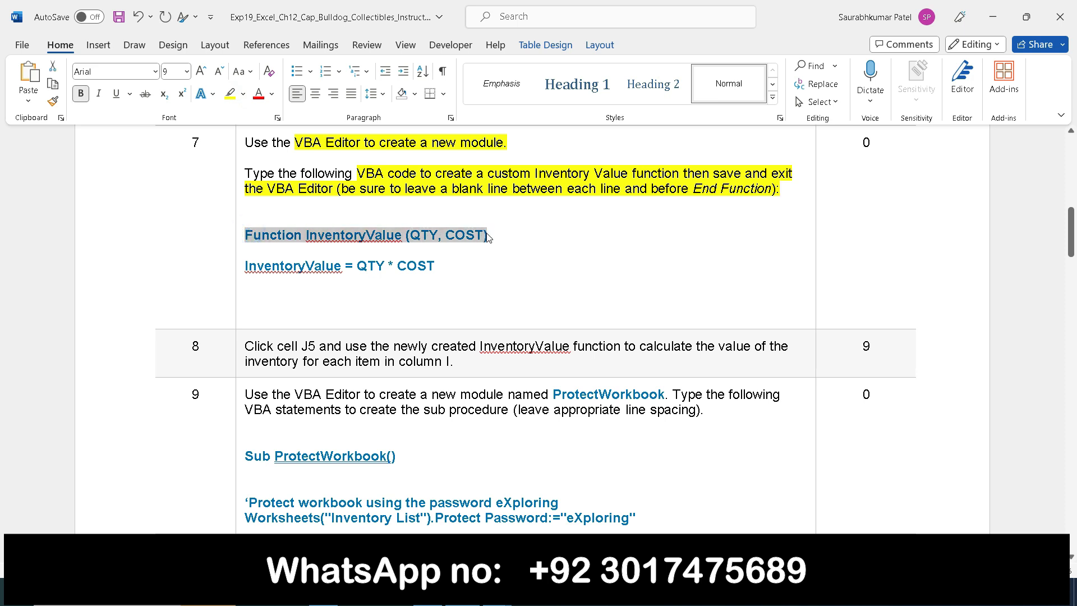
{"action": "left_click", "coordinate": [497, 592]}
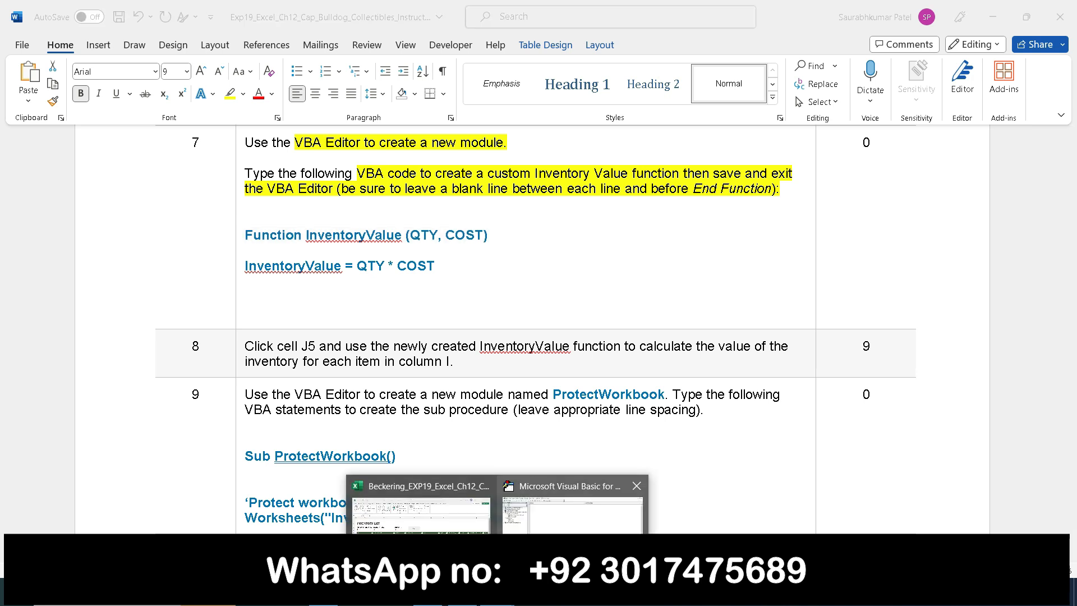
{"action": "left_click", "coordinate": [568, 525]}
{"action": "key", "text": "ctrl+v"}
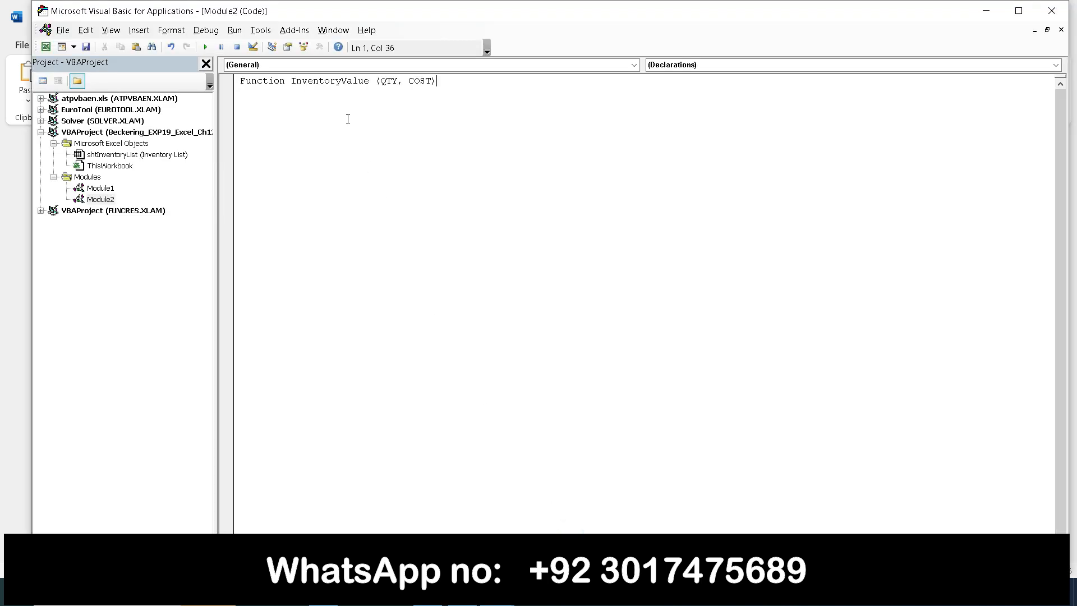
{"action": "key", "text": "Return"}
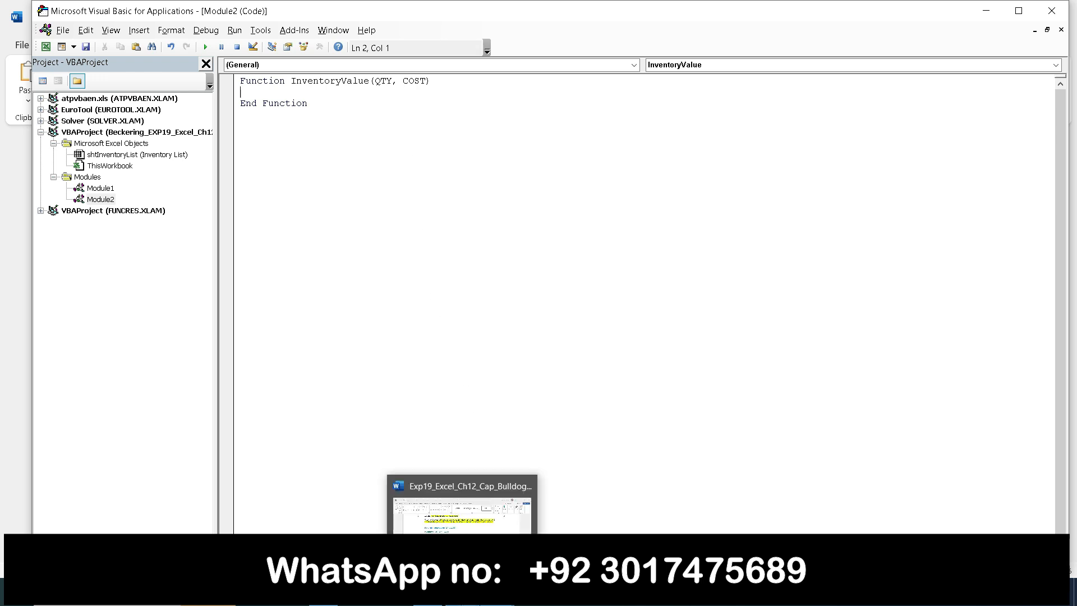
Copy "InventoryValue = QTY * COST" from the Word instructions into the function body, and add a blank line below the function header.
{"action": "left_click", "coordinate": [462, 505]}
{"action": "double_click", "coordinate": [253, 265]}
{"action": "left_click_drag", "start_coordinate": [249, 263], "coordinate": [406, 267]}
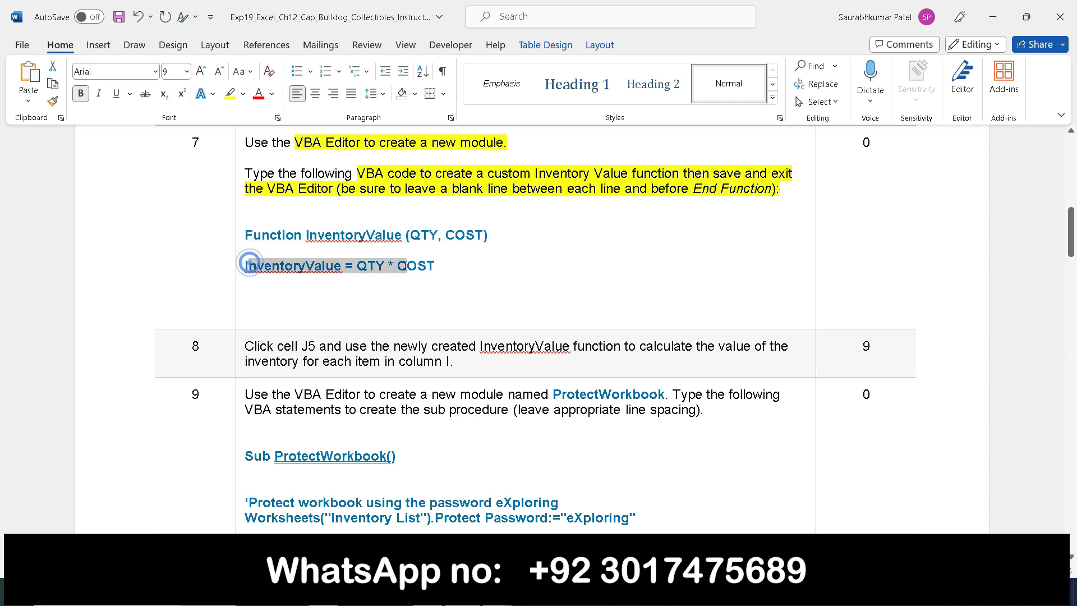
{"action": "left_click", "coordinate": [431, 278]}
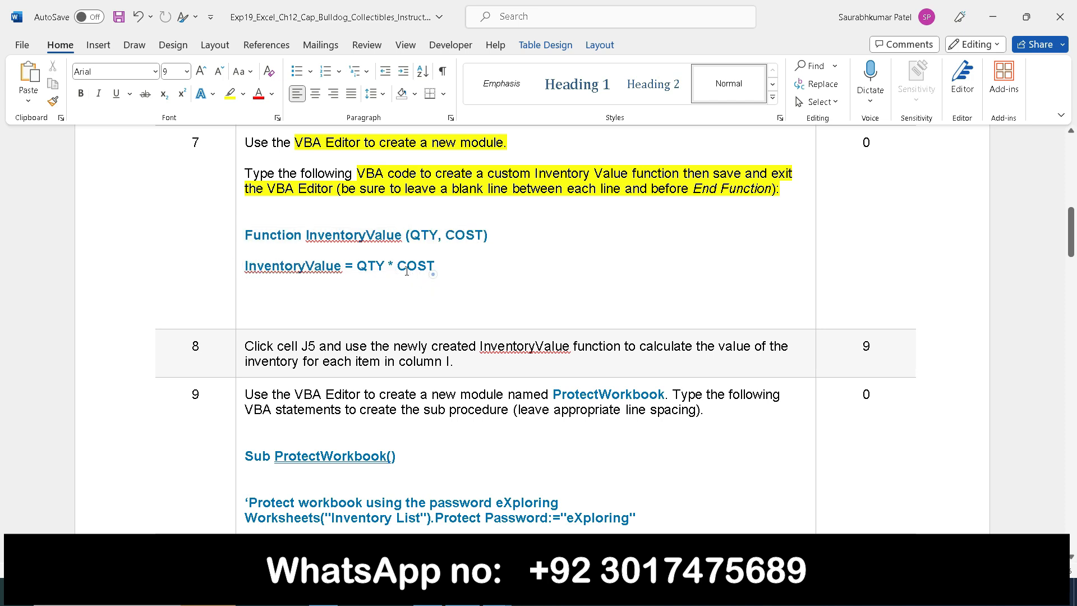
{"action": "left_click_drag", "start_coordinate": [435, 268], "coordinate": [249, 266]}
{"action": "key", "text": "ctrl+c"}
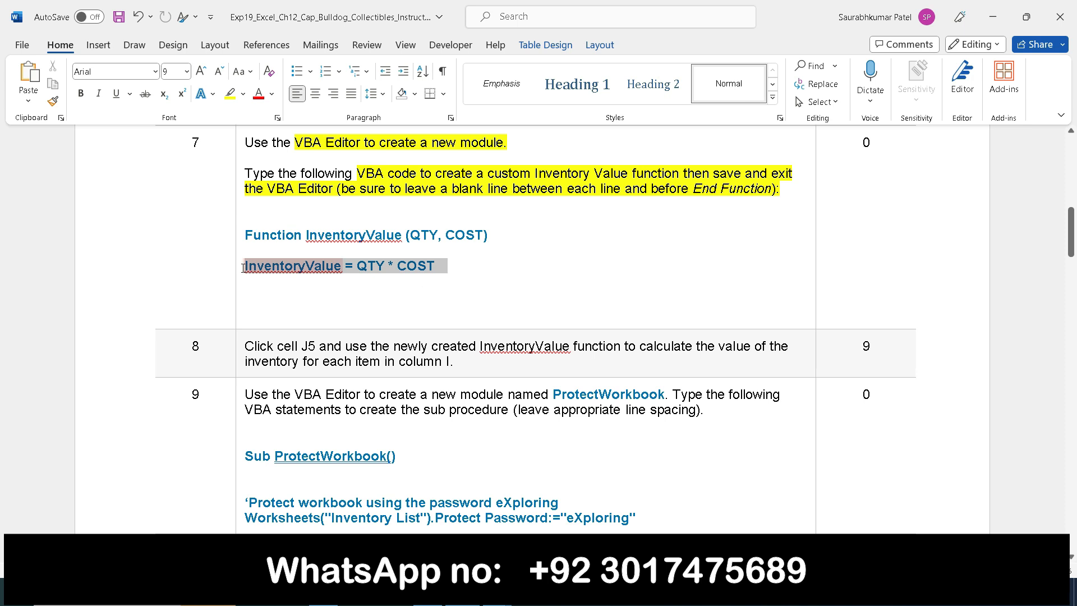
{"action": "mouse_move", "coordinate": [497, 593]}
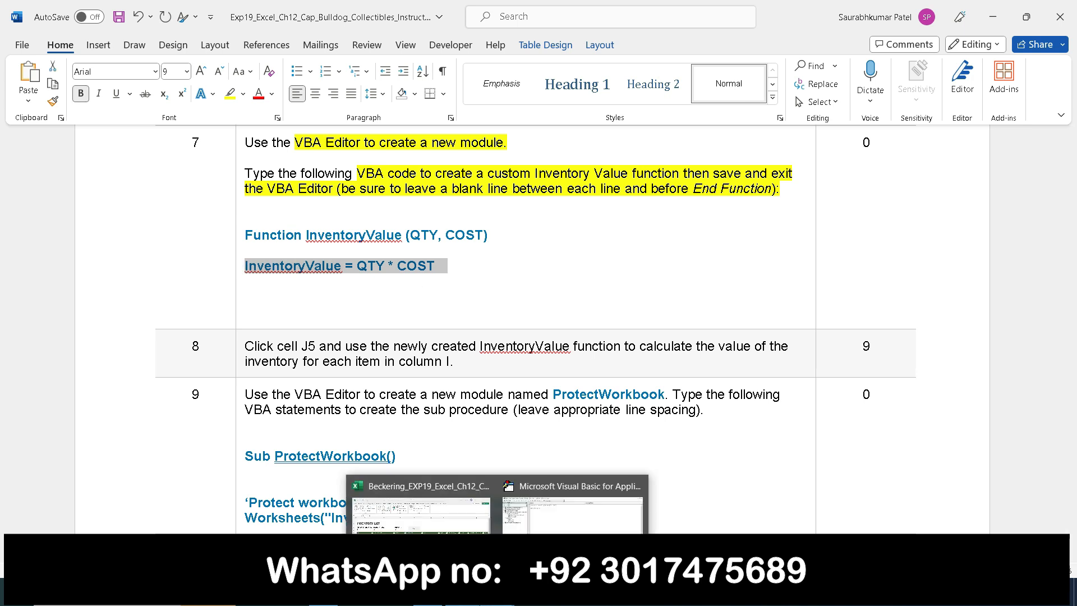
{"action": "left_click", "coordinate": [572, 507]}
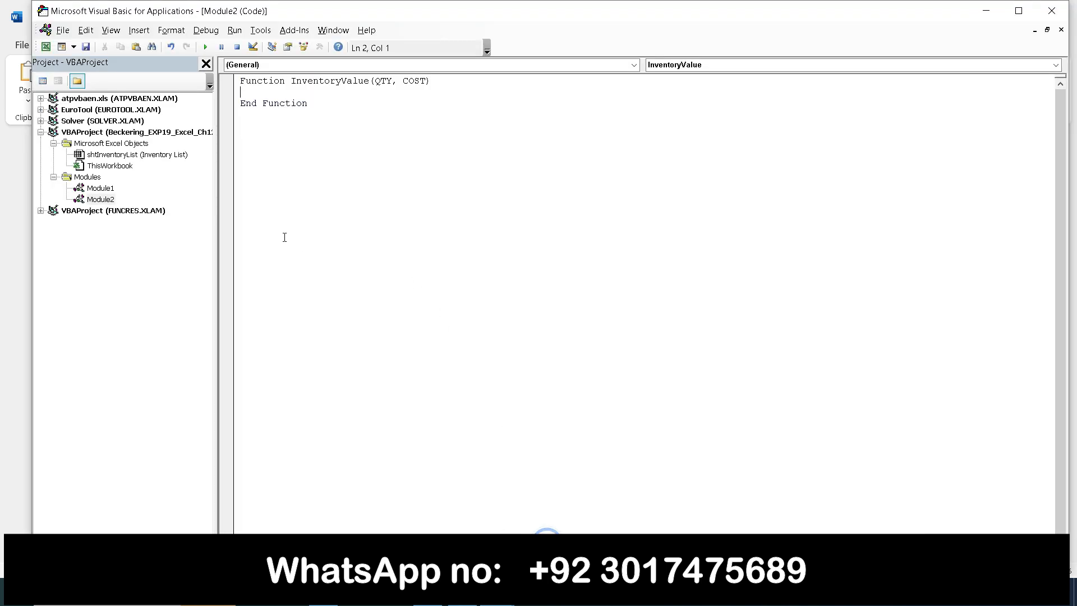
{"action": "key", "text": "ctrl+v"}
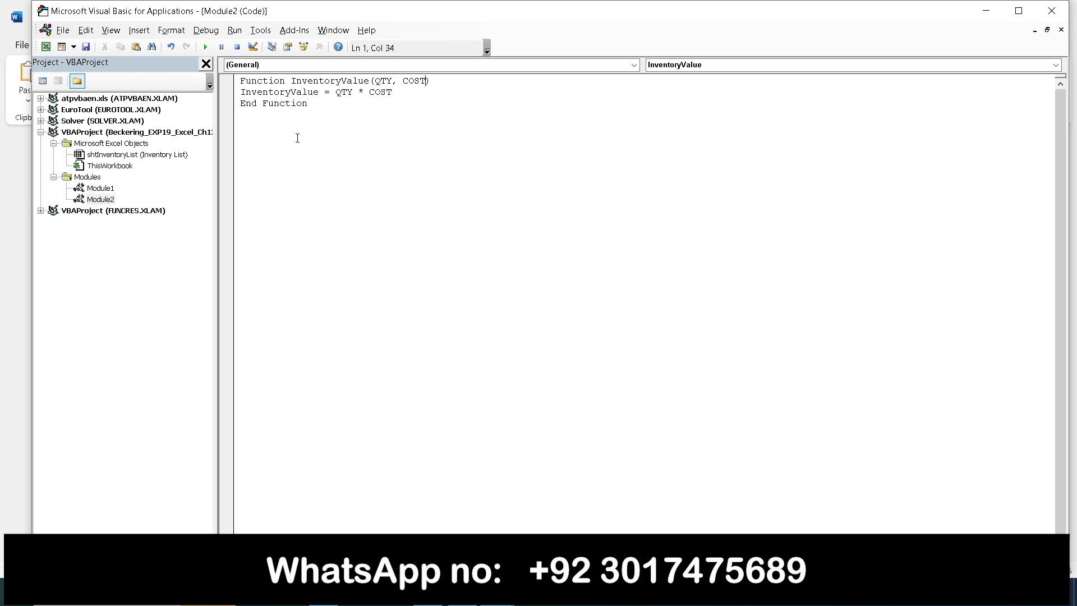
{"action": "key", "text": "Return"}
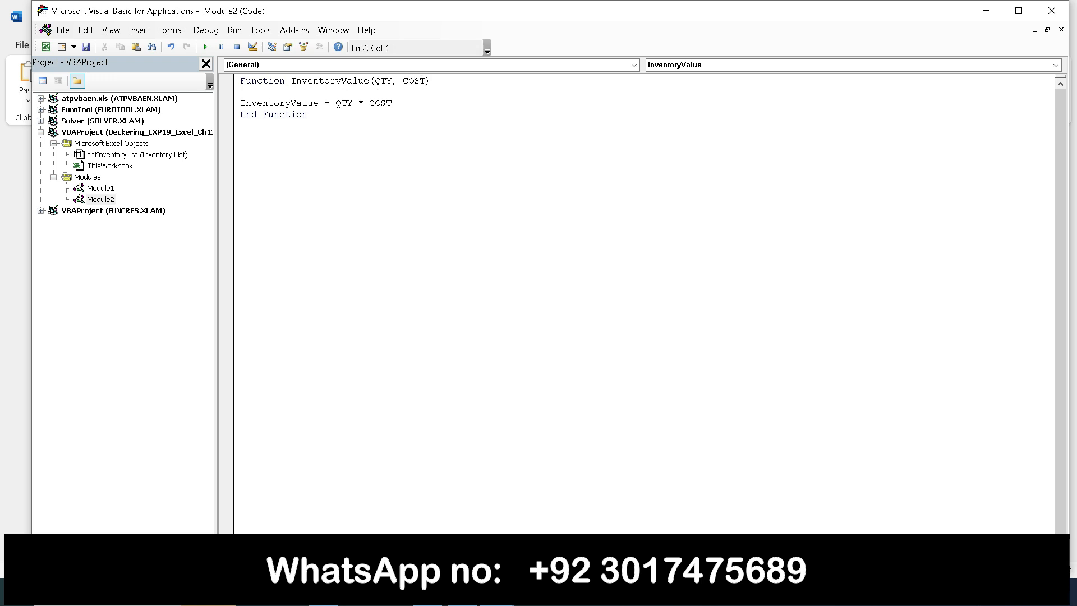
{"action": "left_click", "coordinate": [301, 186]}
Recheck the blank-line requirement in step 7 of the Word instructions, and return to the VBA Editor and close it.
{"action": "left_click", "coordinate": [462, 592]}
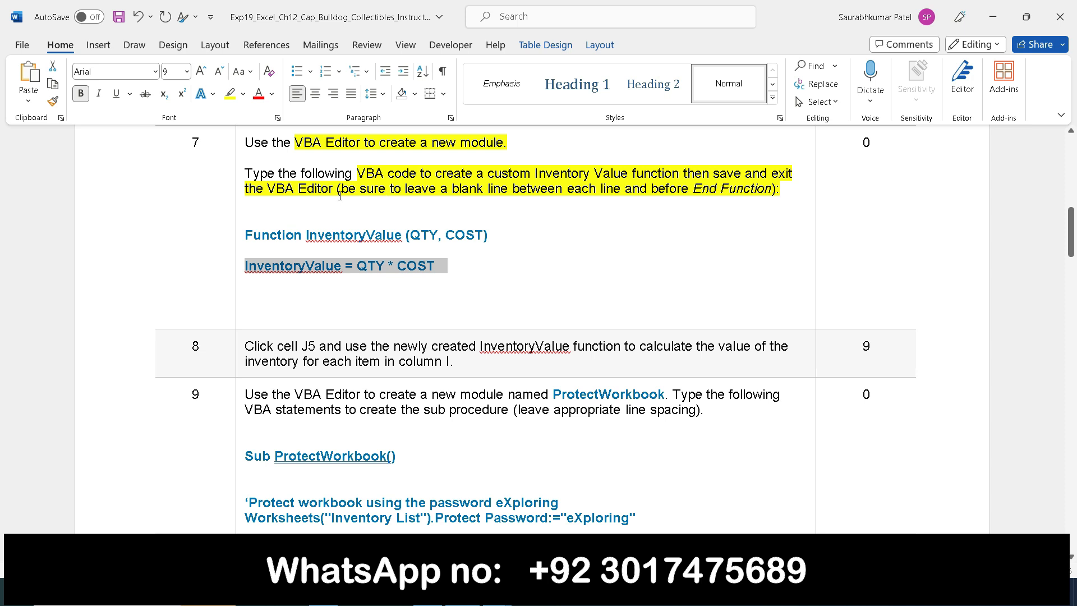
{"action": "left_click", "coordinate": [540, 252]}
{"action": "mouse_move", "coordinate": [497, 591]}
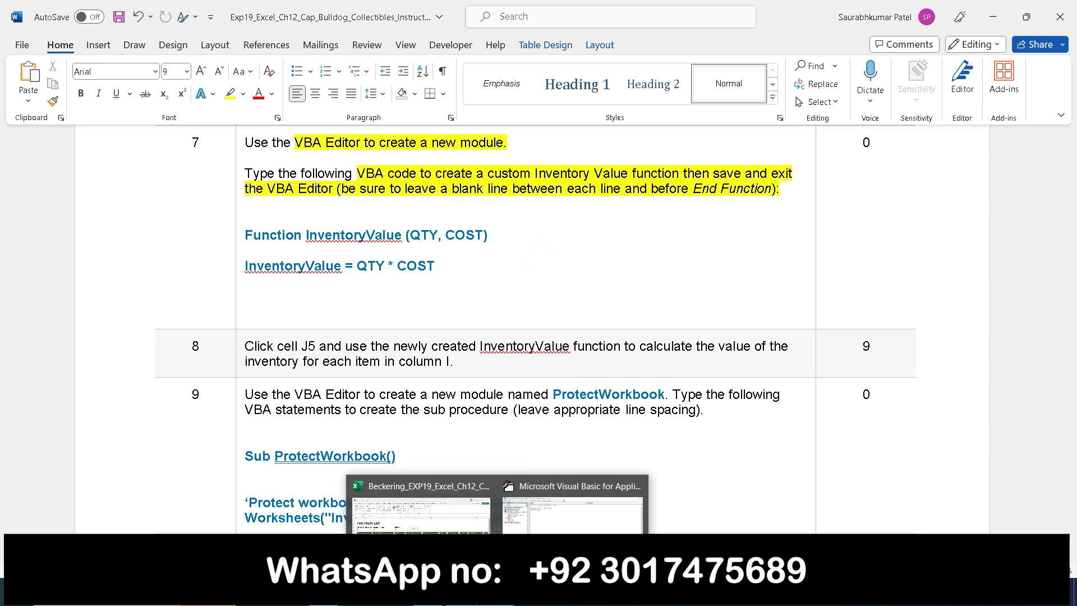
{"action": "left_click", "coordinate": [570, 521]}
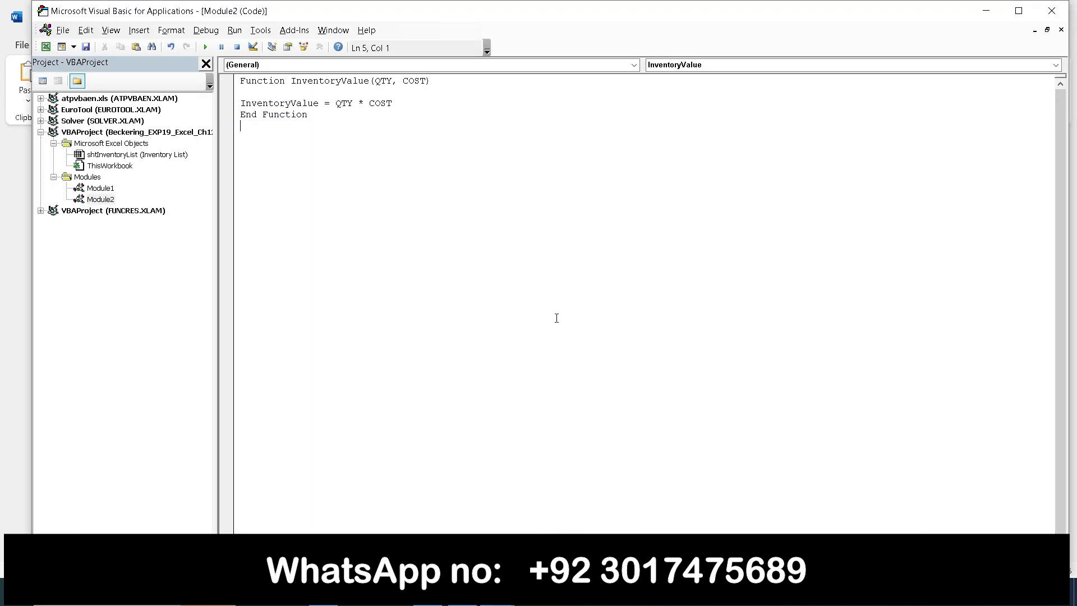
{"action": "left_click", "coordinate": [1052, 10]}
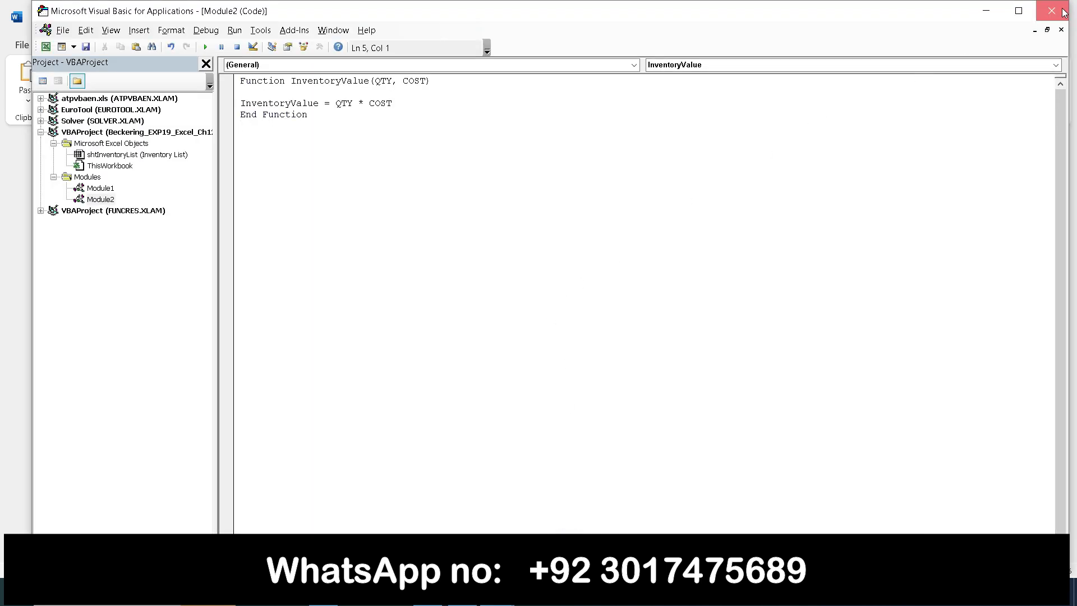
In the Word instructions, bold the step 8 text and highlight "J5 and use the newly created" and the InventoryValue function name in yellow.
{"action": "left_click", "coordinate": [463, 592]}
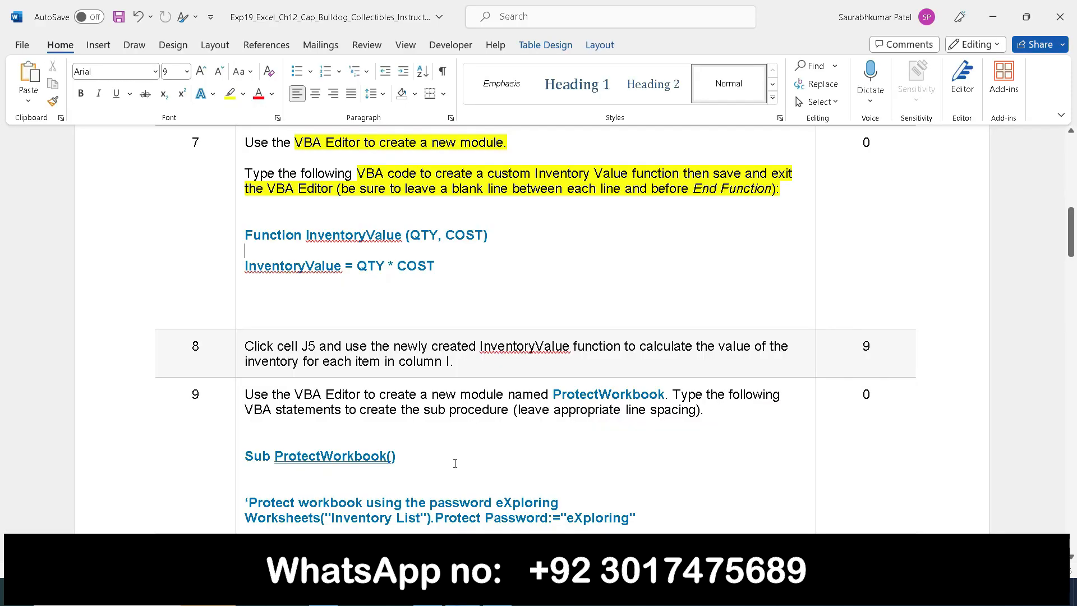
{"action": "scroll", "coordinate": [408, 310], "scroll_direction": "down", "scroll_amount": 2}
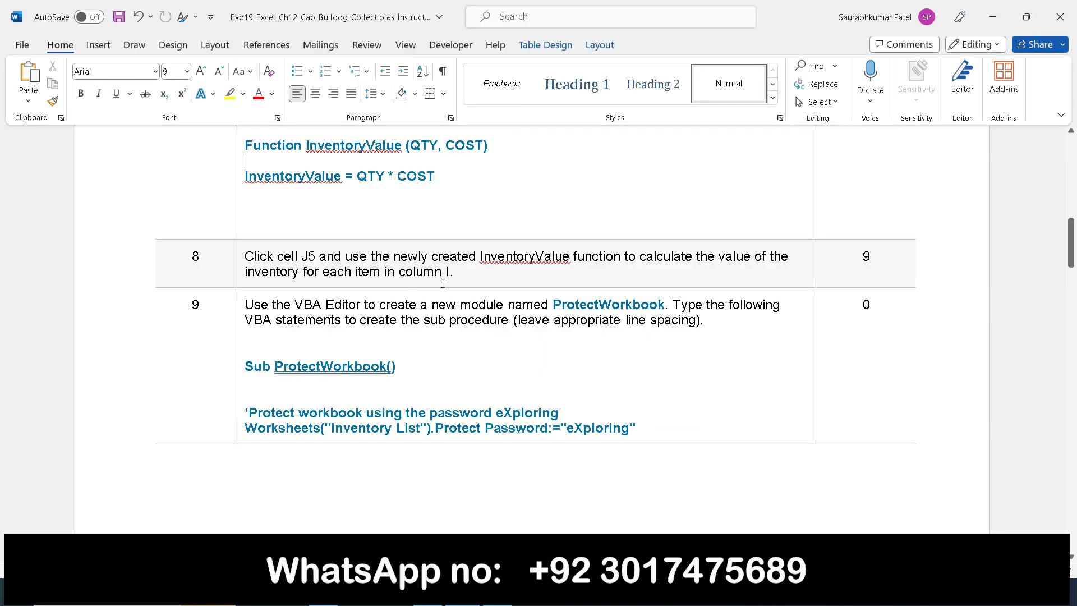
{"action": "scroll", "coordinate": [443, 284], "scroll_direction": "down", "scroll_amount": 2}
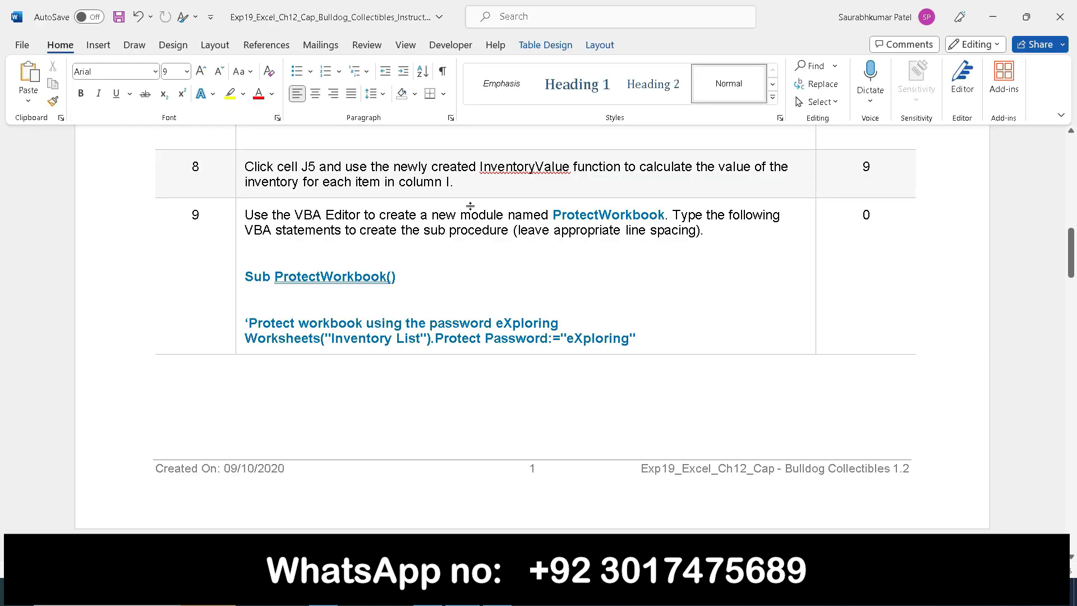
{"action": "left_click", "coordinate": [240, 173]}
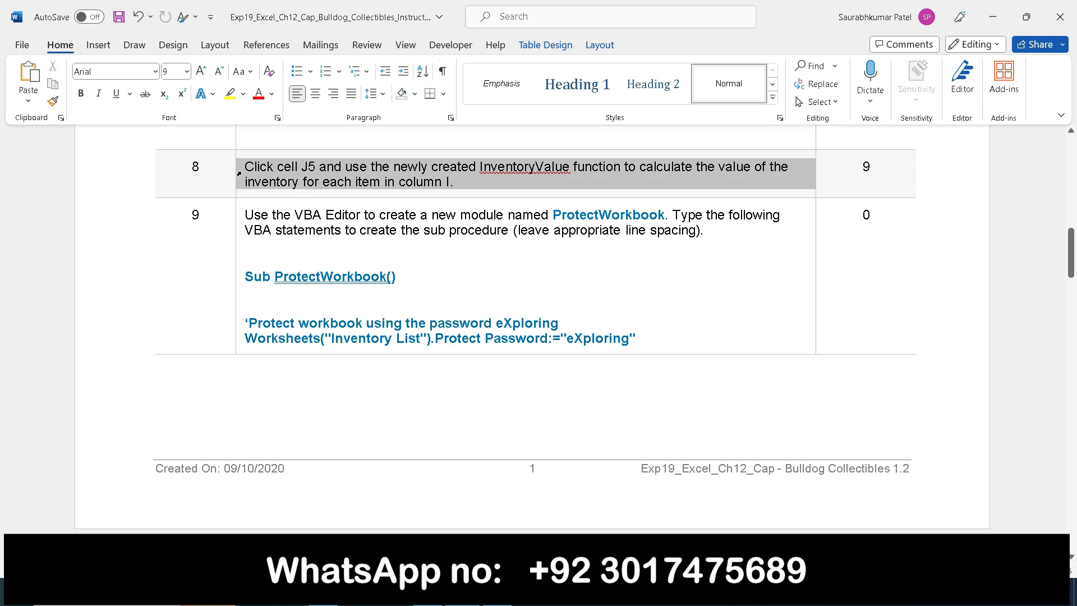
{"action": "left_click", "coordinate": [253, 148]}
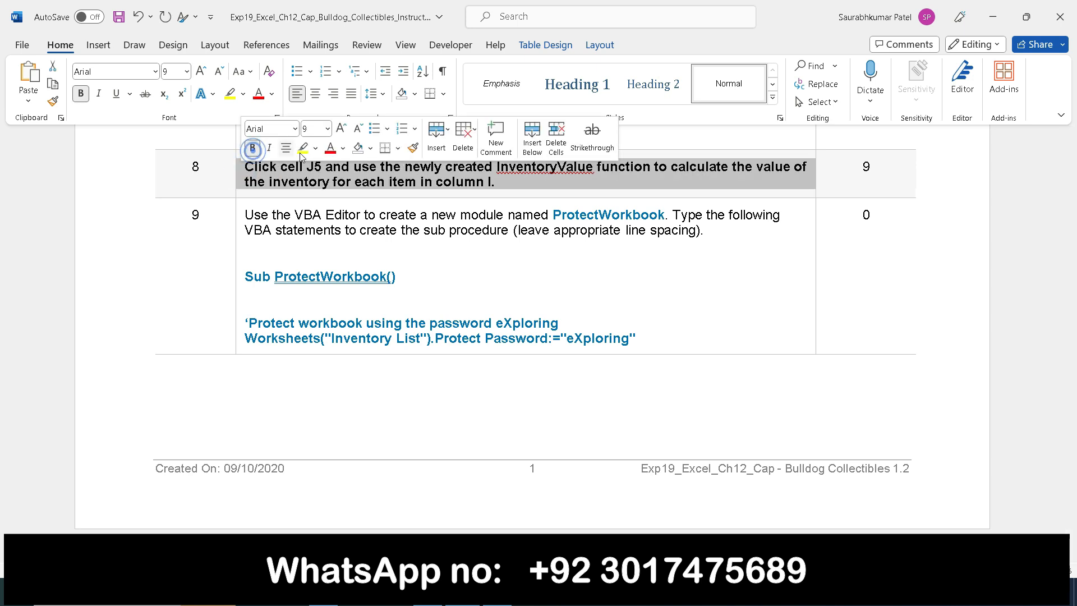
{"action": "left_click", "coordinate": [370, 181]}
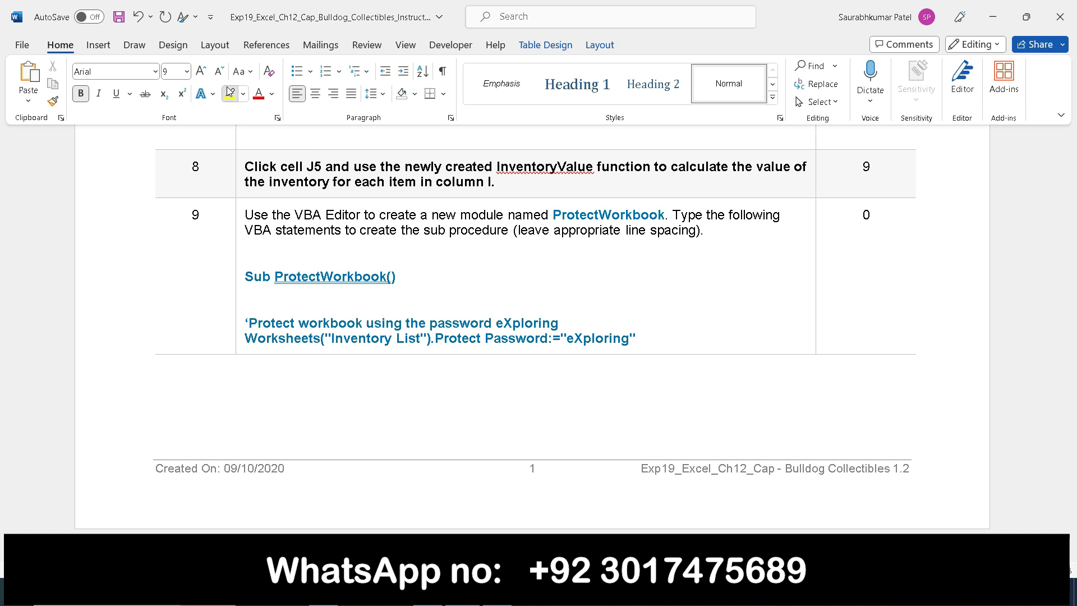
{"action": "left_click_drag", "start_coordinate": [310, 168], "coordinate": [587, 168]}
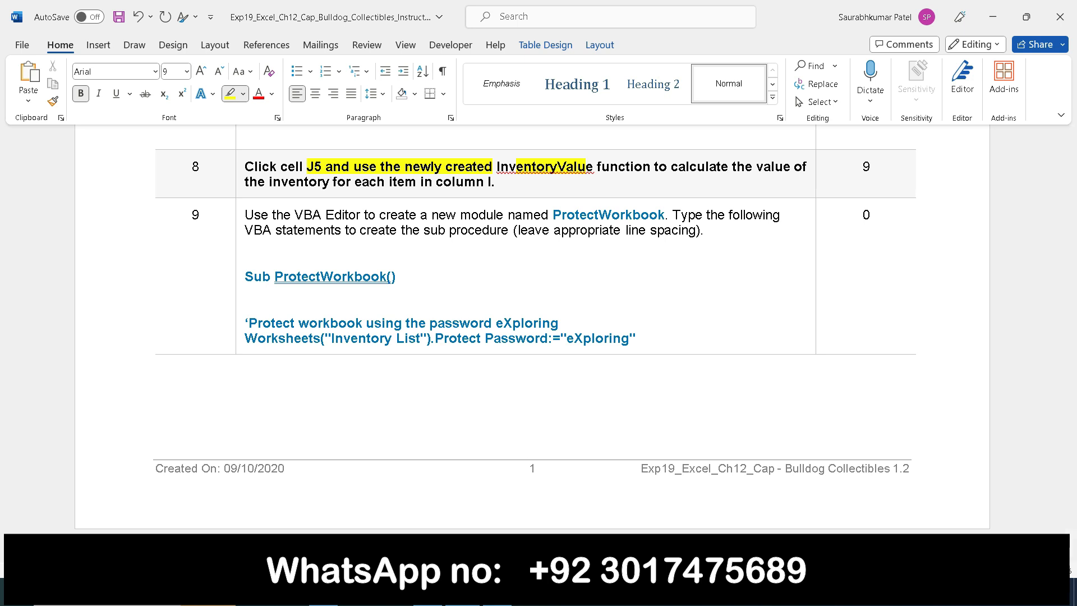
Switch to the Excel workbook and start a formula in cell J5 with the custom InventoryValue function.
{"action": "left_click", "coordinate": [497, 596]}
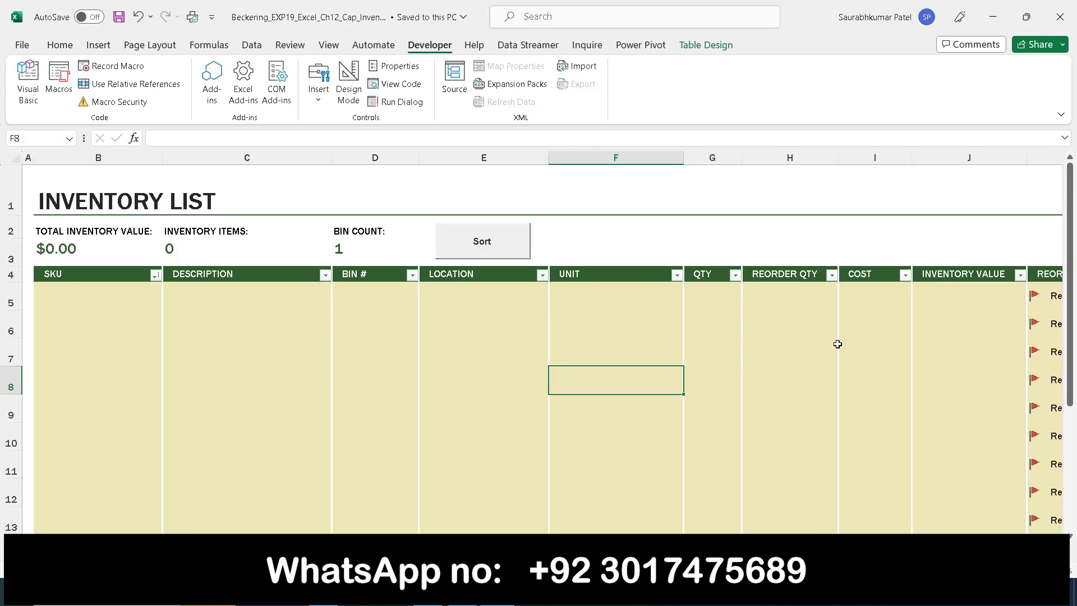
{"action": "left_click", "coordinate": [855, 289]}
{"action": "left_click", "coordinate": [855, 289]}
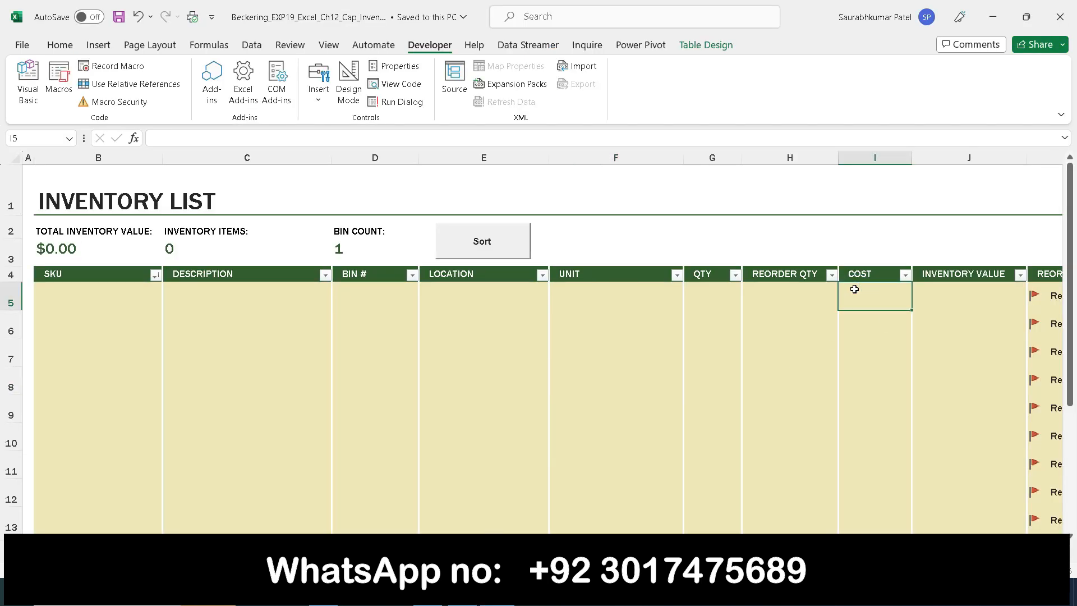
{"action": "left_click", "coordinate": [927, 283]}
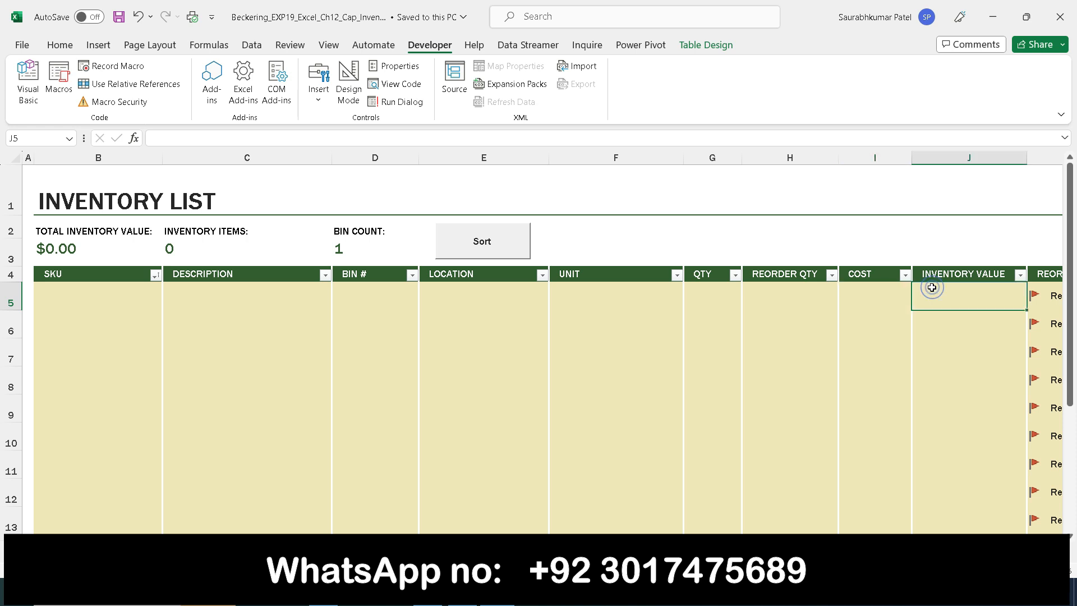
{"action": "left_click", "coordinate": [244, 138]}
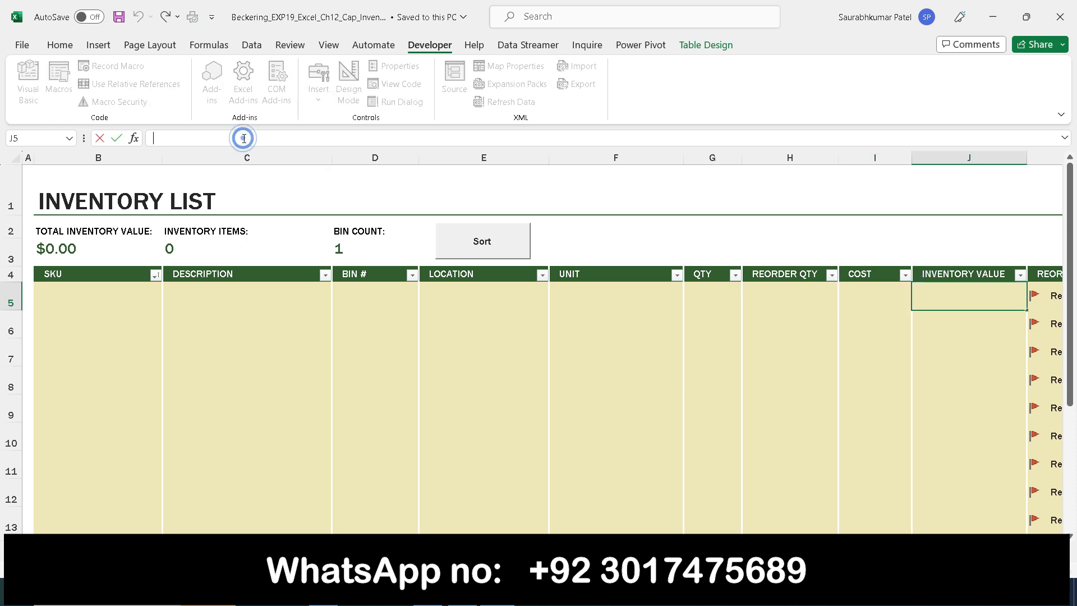
{"action": "left_click", "coordinate": [244, 138]}
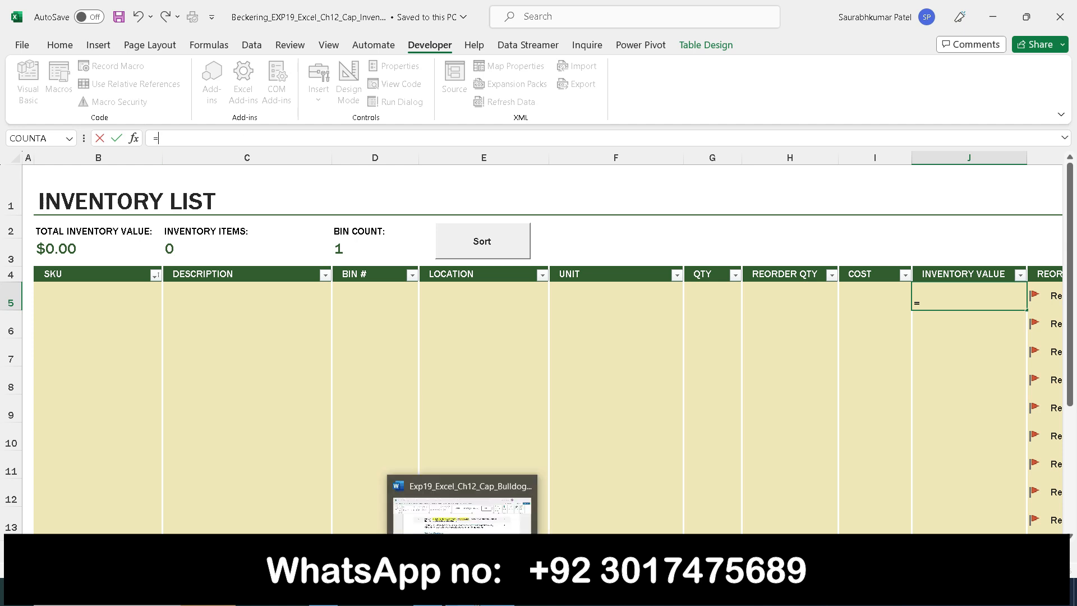
{"action": "left_click", "coordinate": [463, 592]}
{"action": "key", "text": "alt+Tab"}
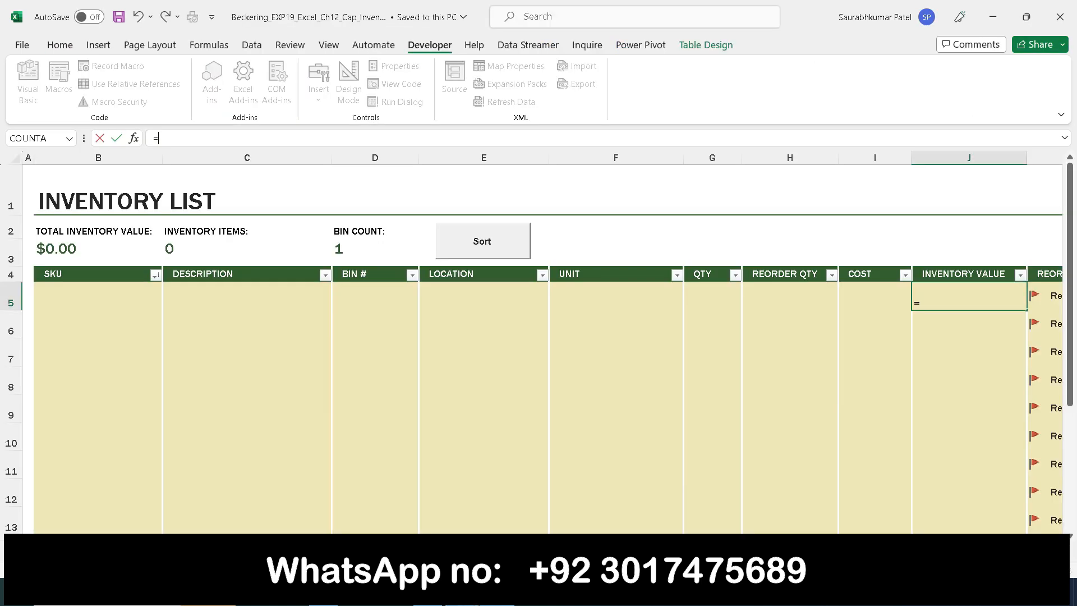
{"action": "type", "text": "in"}
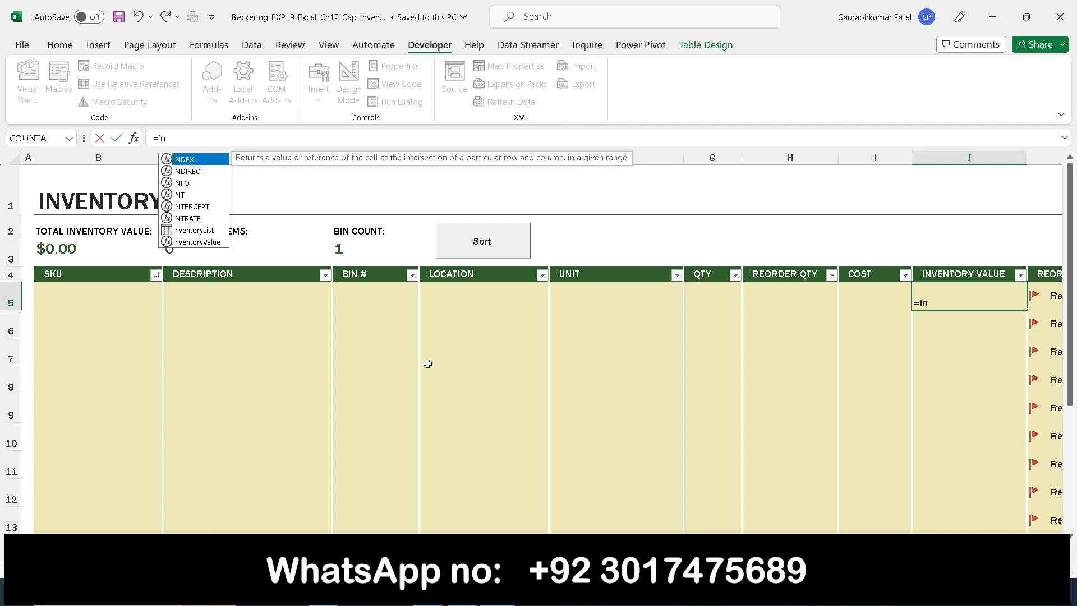
{"action": "double_click", "coordinate": [193, 243]}
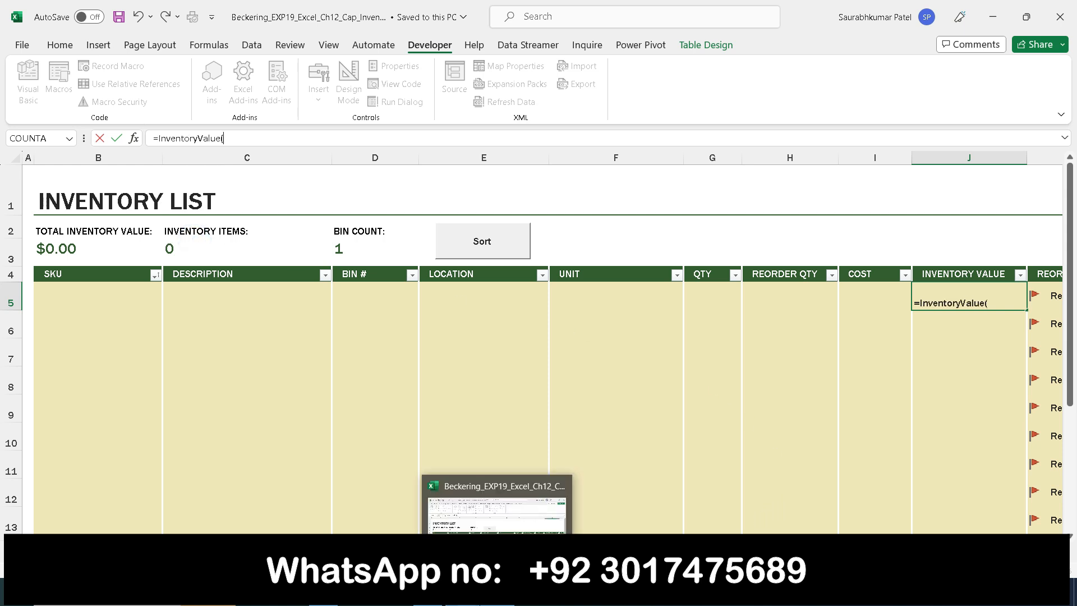
Highlight "QTY * COST" in yellow in step 7 of the Word instructions, and return to the Excel workbook.
{"action": "left_click", "coordinate": [463, 592]}
{"action": "scroll", "coordinate": [510, 385], "scroll_direction": "up", "scroll_amount": 2}
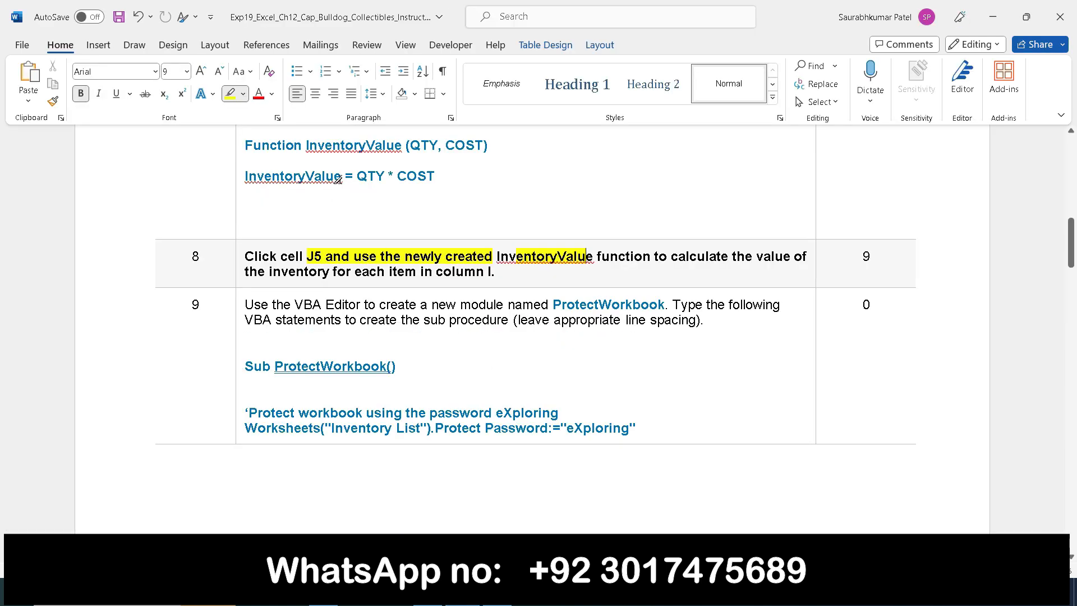
{"action": "left_click_drag", "start_coordinate": [358, 178], "coordinate": [435, 177]}
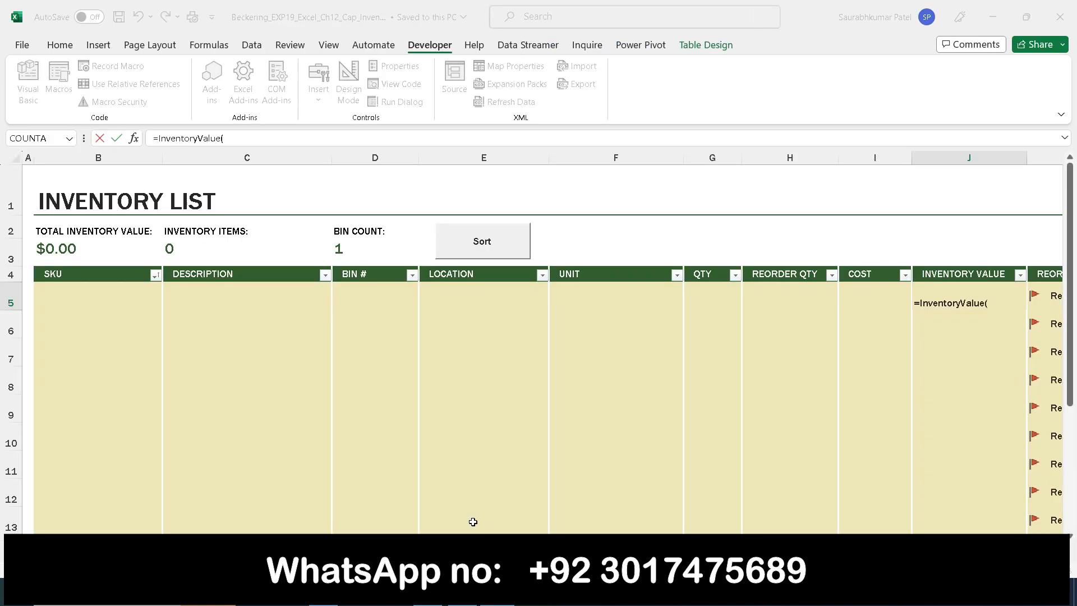
{"action": "left_click", "coordinate": [498, 594]}
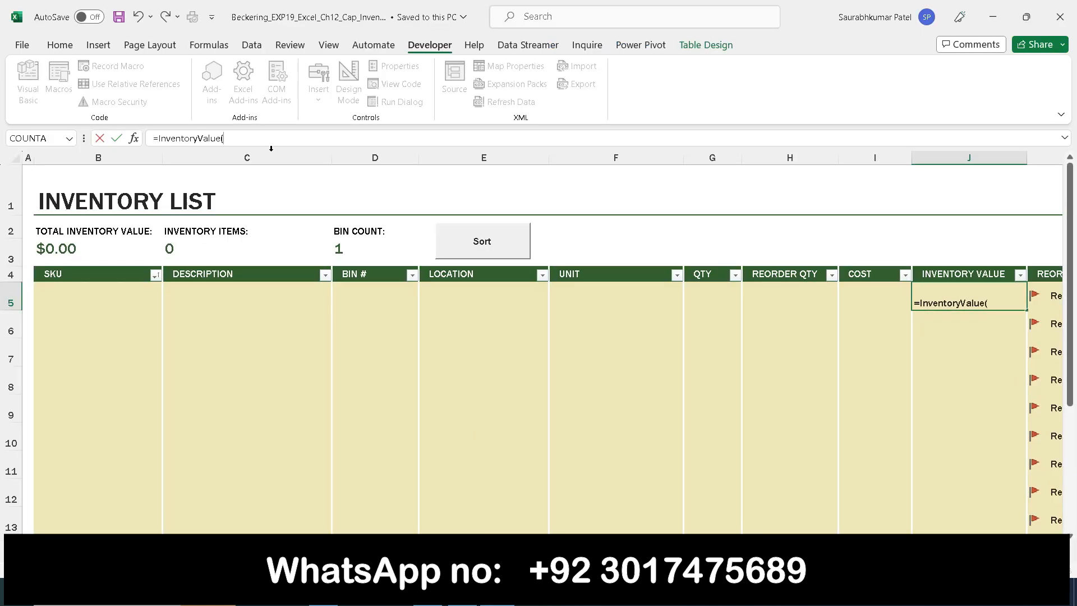
Open the function arguments for InventoryValue and move the dialog clear of the QTY and COST columns.
{"action": "left_click", "coordinate": [133, 138]}
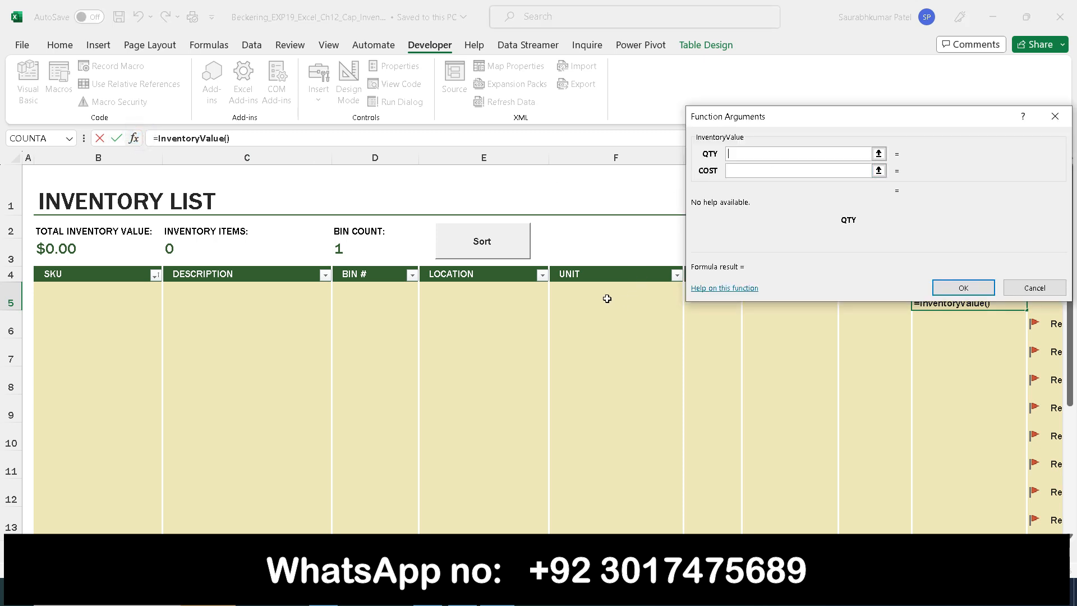
{"action": "left_click_drag", "start_coordinate": [832, 119], "coordinate": [349, 105]}
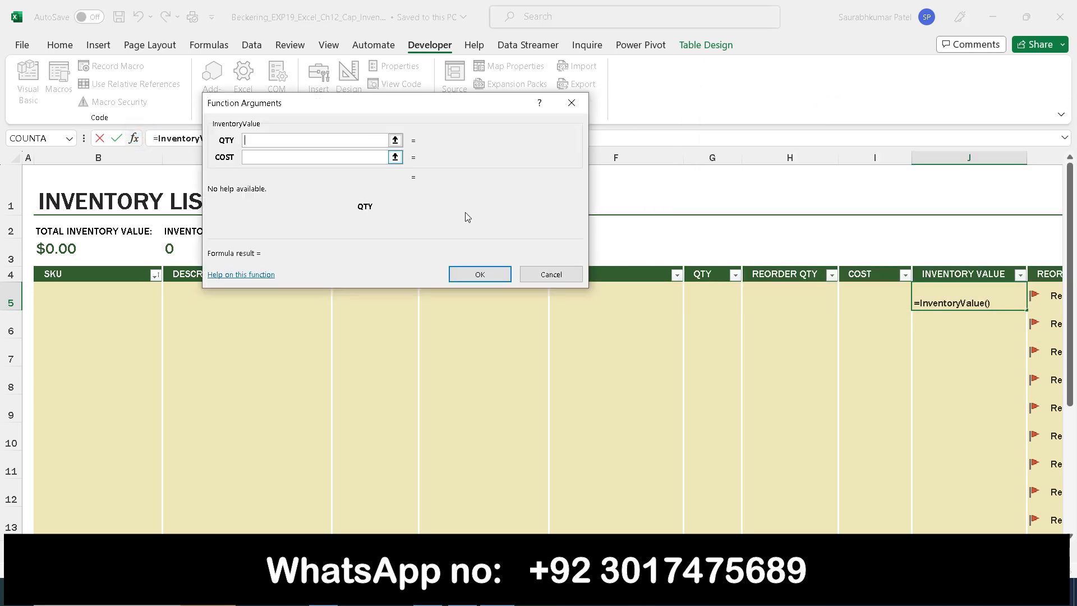
{"action": "left_click", "coordinate": [864, 287]}
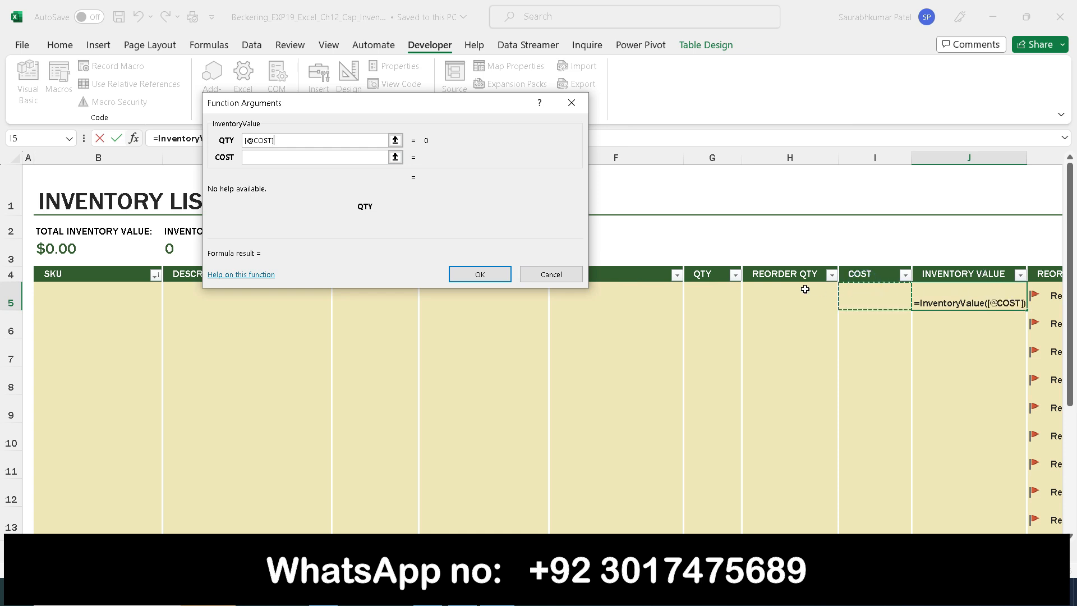
{"action": "left_click", "coordinate": [260, 160]}
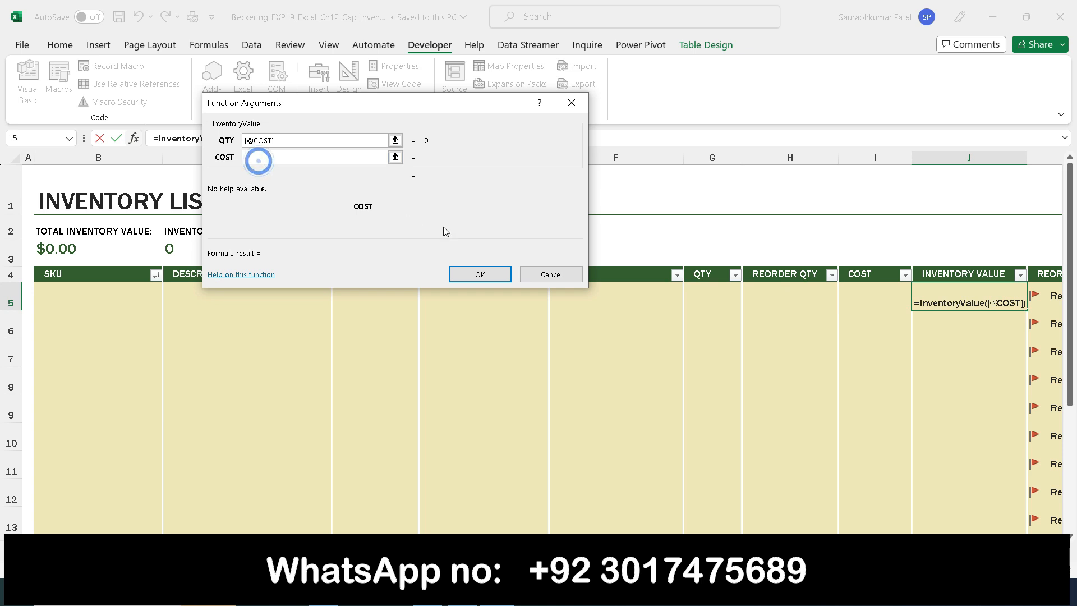
{"action": "left_click_drag", "start_coordinate": [281, 143], "coordinate": [234, 145]}
{"action": "key", "text": "BackSpace"}
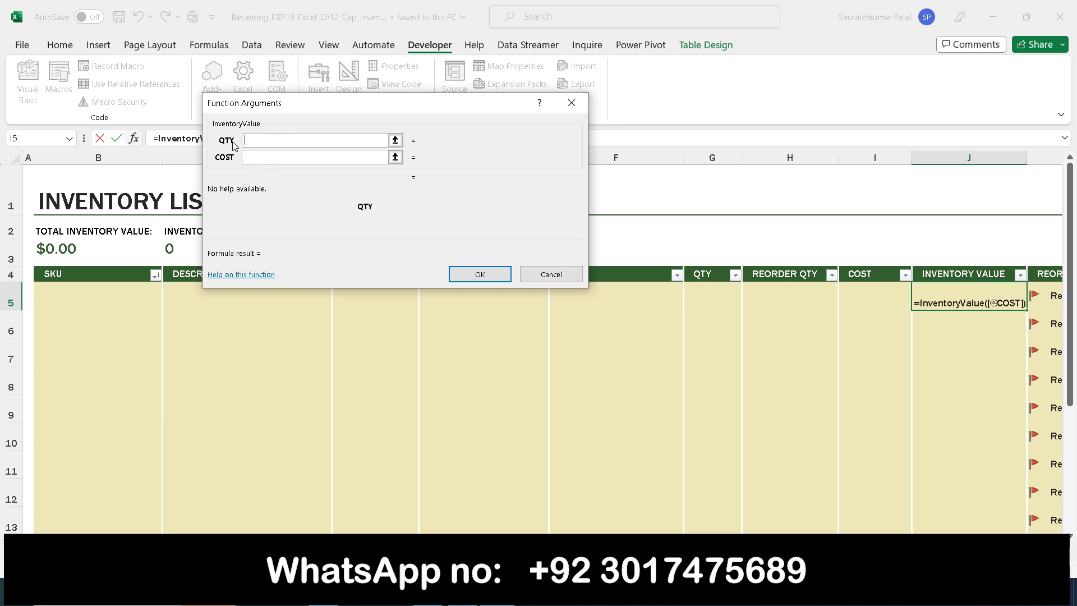
{"action": "left_click", "coordinate": [704, 284]}
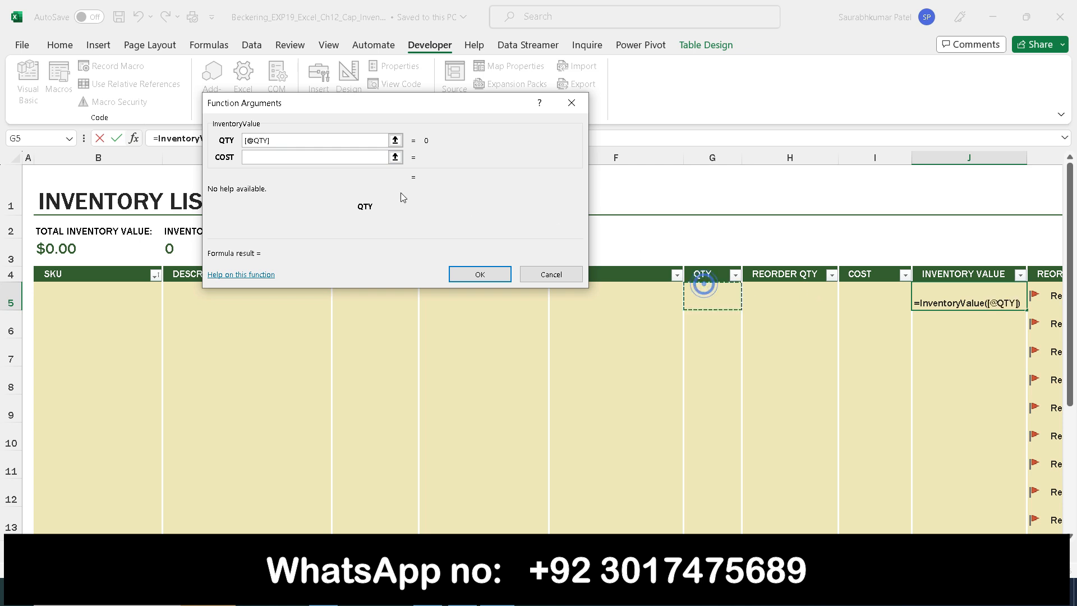
{"action": "left_click", "coordinate": [270, 152]}
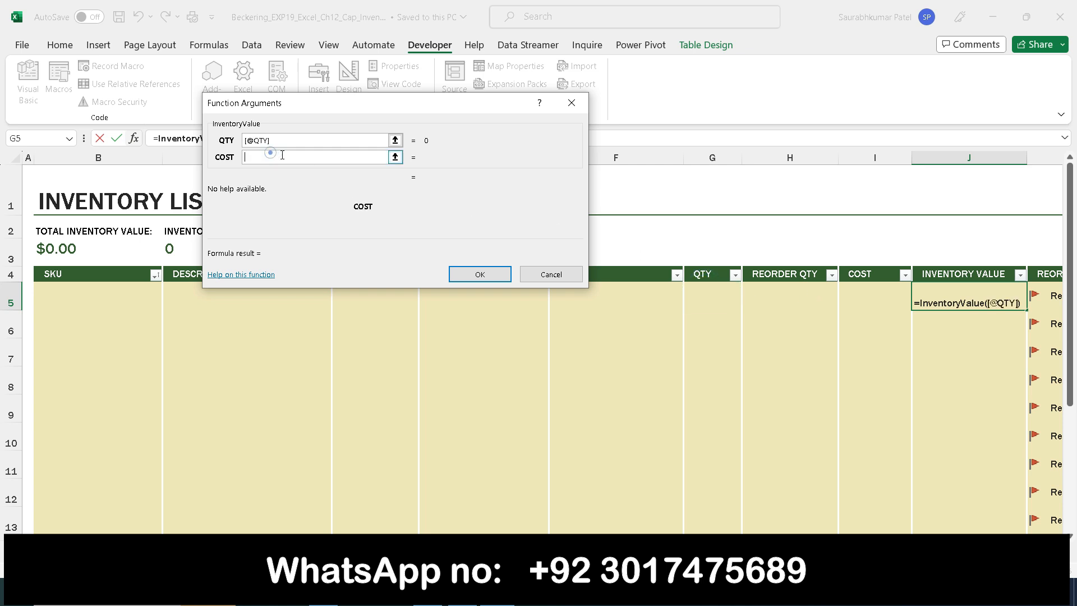
{"action": "left_click", "coordinate": [867, 291]}
{"action": "left_click", "coordinate": [480, 275]}
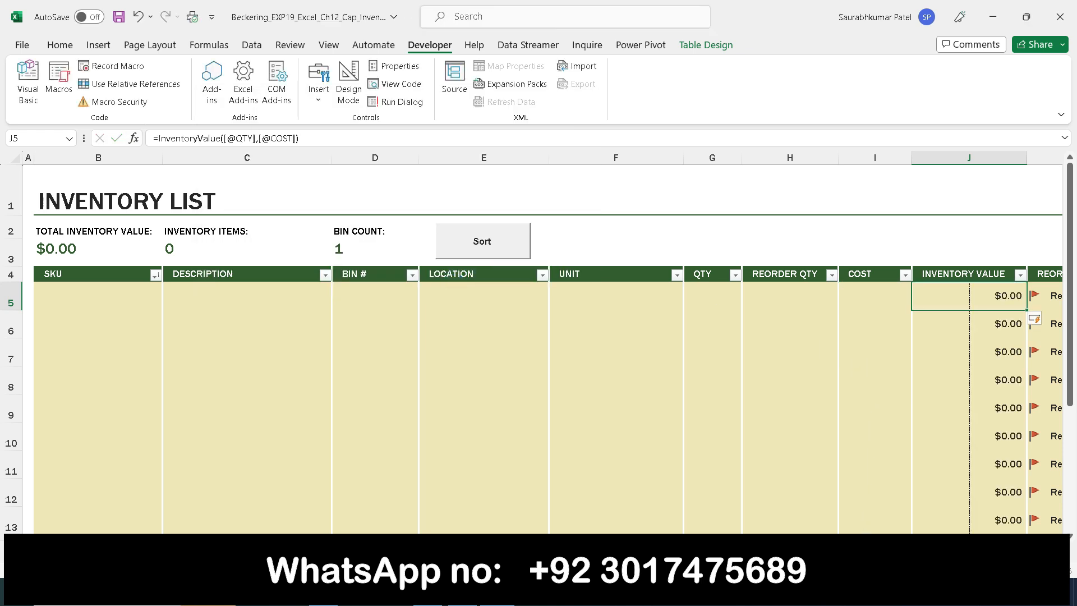
Look over the Inventory Value column, and remove the yellow highlighting from step 8 in the Word instructions.
{"action": "scroll", "coordinate": [953, 421], "scroll_direction": "right", "scroll_amount": 1}
{"action": "scroll", "coordinate": [952, 421], "scroll_direction": "down", "scroll_amount": 7}
{"action": "scroll", "coordinate": [952, 421], "scroll_direction": "up", "scroll_amount": 7}
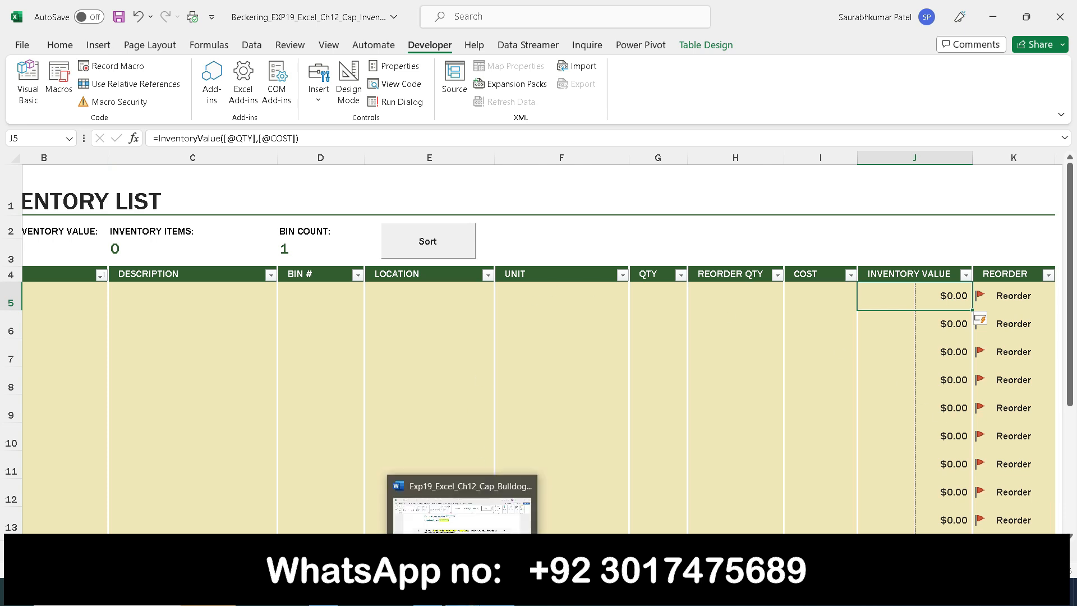
{"action": "left_click", "coordinate": [483, 494]}
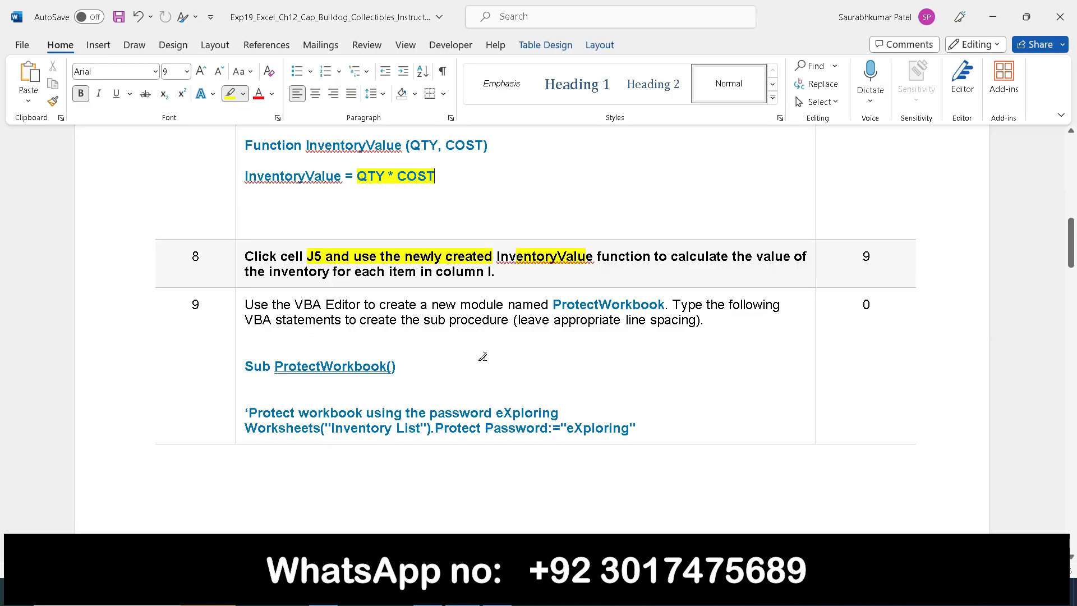
{"action": "left_click", "coordinate": [238, 260]}
{"action": "left_click", "coordinate": [238, 259]}
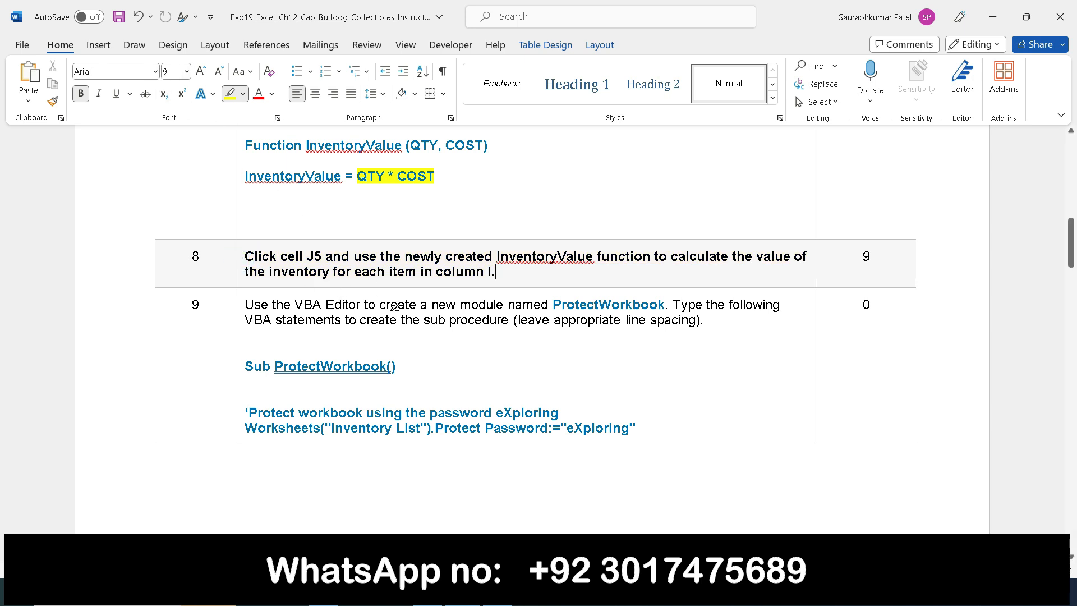
Highlight the module name instruction and the sub procedure instruction in step 9 in yellow, and turn off the highlighter.
{"action": "scroll", "coordinate": [395, 307], "scroll_direction": "down", "scroll_amount": 5}
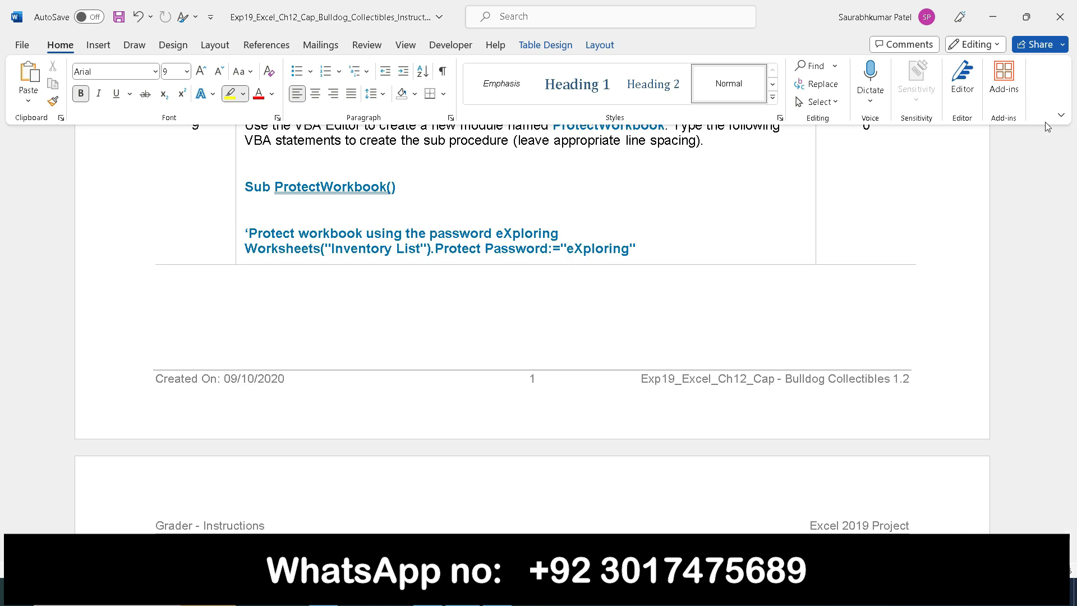
{"action": "left_click", "coordinate": [1070, 134]}
{"action": "left_click", "coordinate": [1070, 133]}
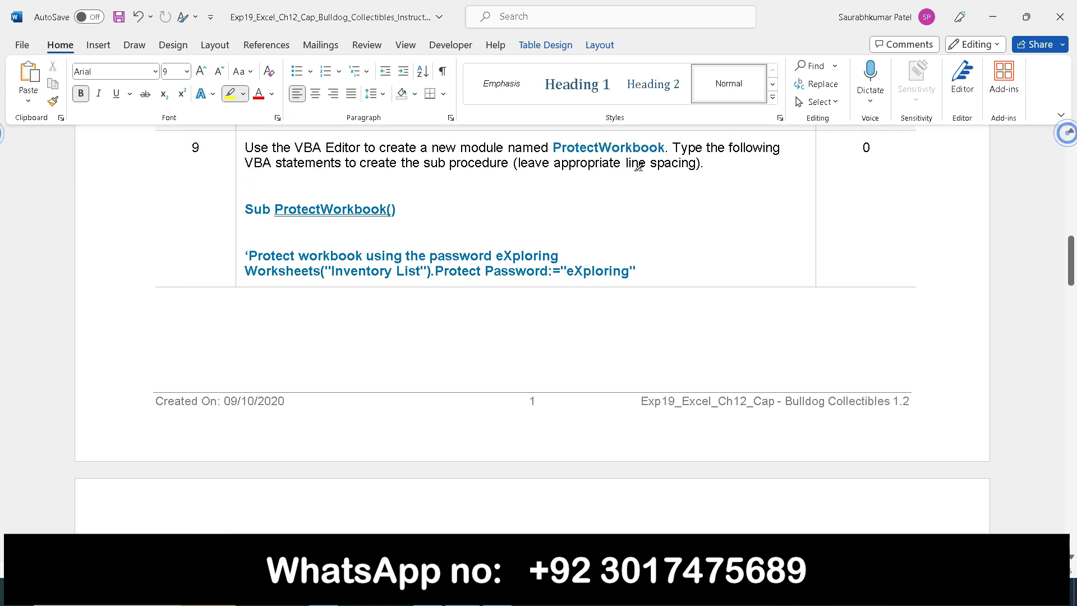
{"action": "left_click_drag", "start_coordinate": [273, 147], "coordinate": [668, 146]}
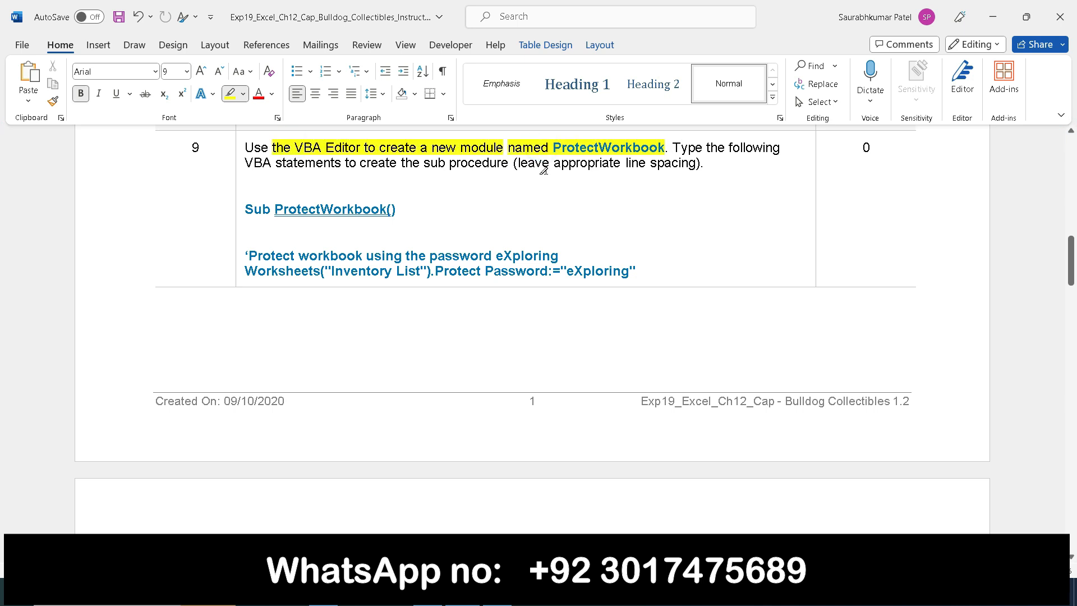
{"action": "mouse_move", "coordinate": [257, 164]}
{"action": "left_mouse_down"}
{"action": "mouse_move", "coordinate": [692, 176]}
{"action": "mouse_move", "coordinate": [705, 163]}
{"action": "left_mouse_up"}
{"action": "left_click", "coordinate": [596, 202]}
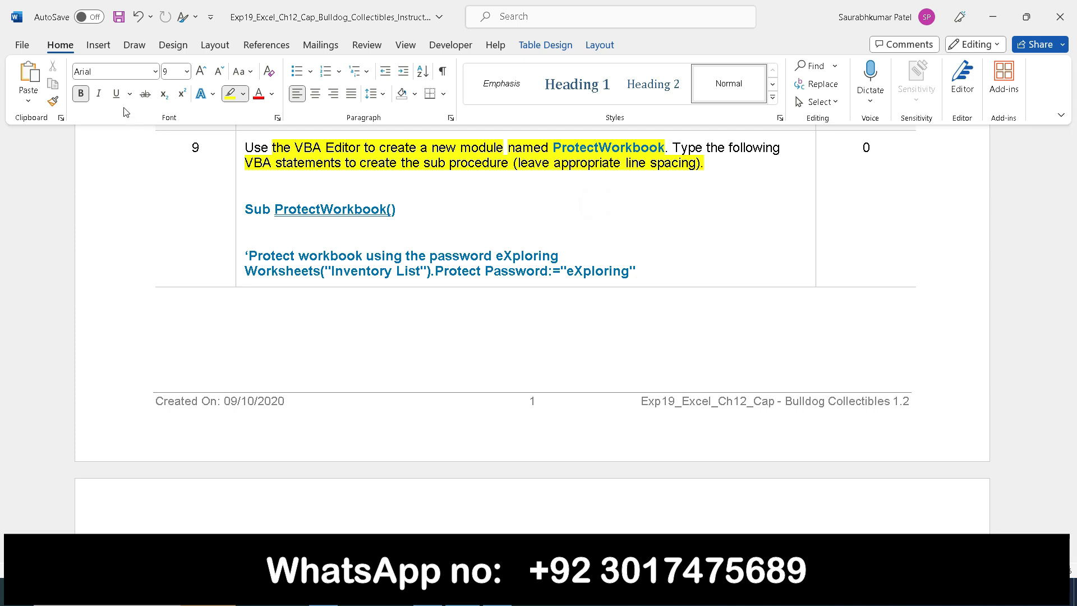
{"action": "left_click", "coordinate": [234, 97]}
{"action": "left_click", "coordinate": [81, 95]}
Copy the line "Sub ProtectWorkbook()" from step 9 of the Word instructions and switch to the Excel workbook.
{"action": "left_click", "coordinate": [425, 212]}
{"action": "left_click_drag", "start_coordinate": [403, 209], "coordinate": [267, 218]}
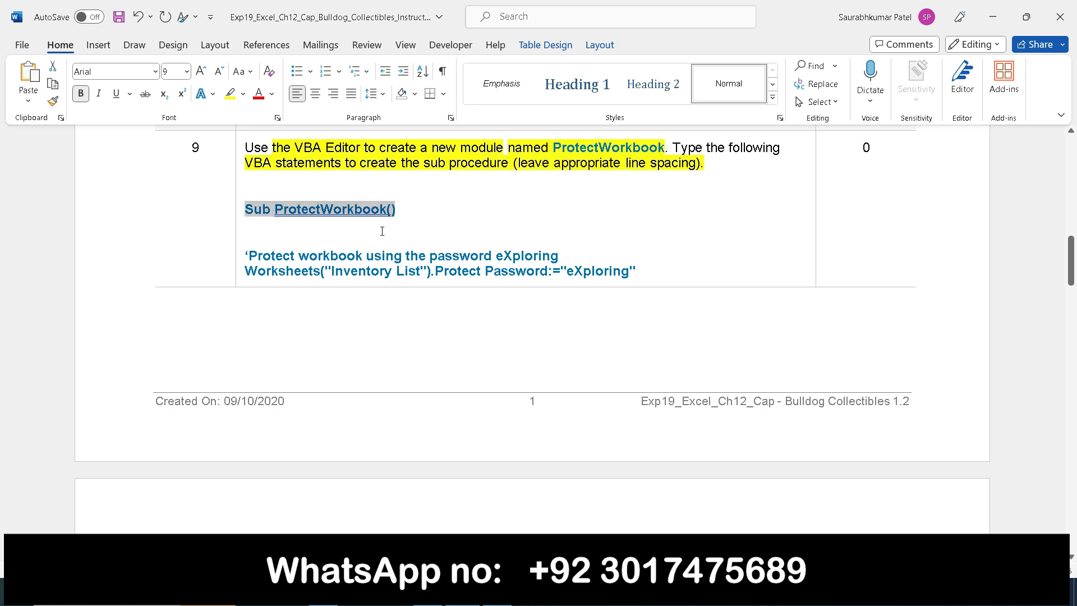
{"action": "mouse_move", "coordinate": [462, 596]}
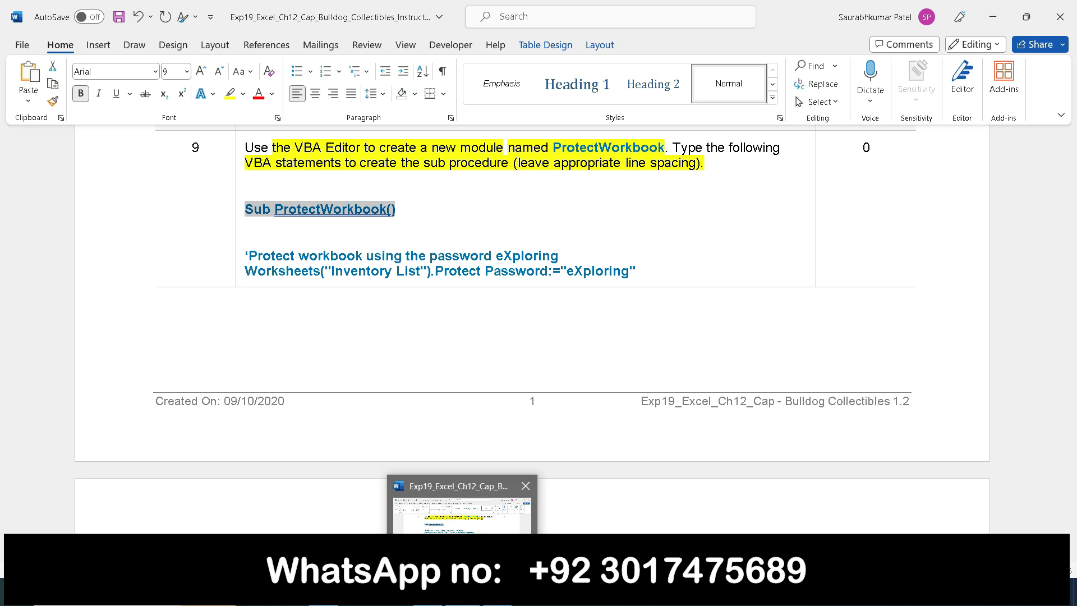
{"action": "mouse_move", "coordinate": [499, 596]}
{"action": "left_click", "coordinate": [503, 508]}
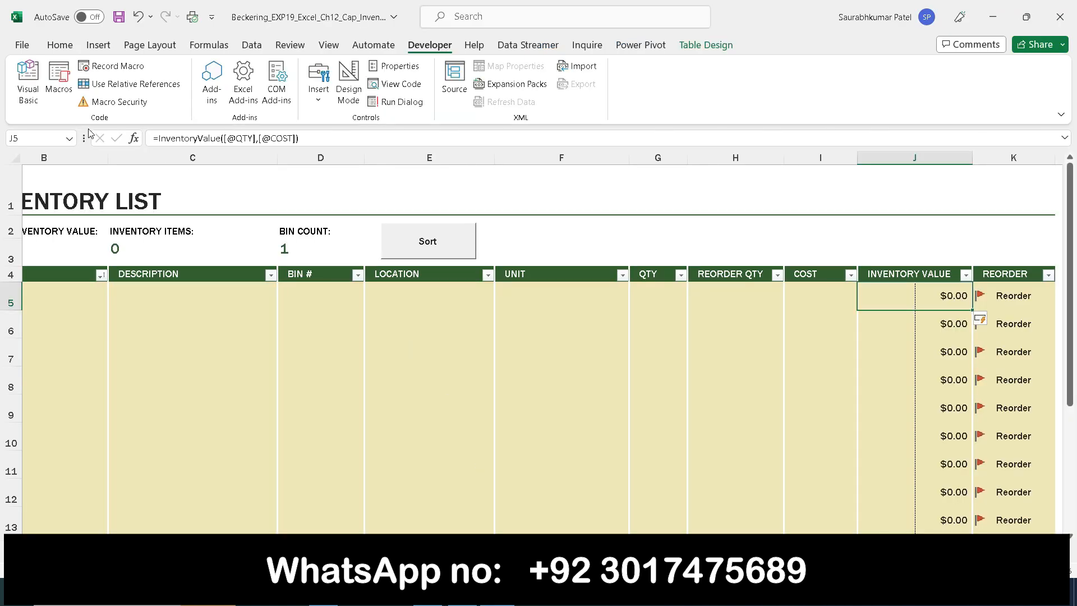
In the VBA Editor, insert a new module in the workbook's project, paste "Sub ProtectWorkbook()" and start a new line.
{"action": "left_click", "coordinate": [28, 83]}
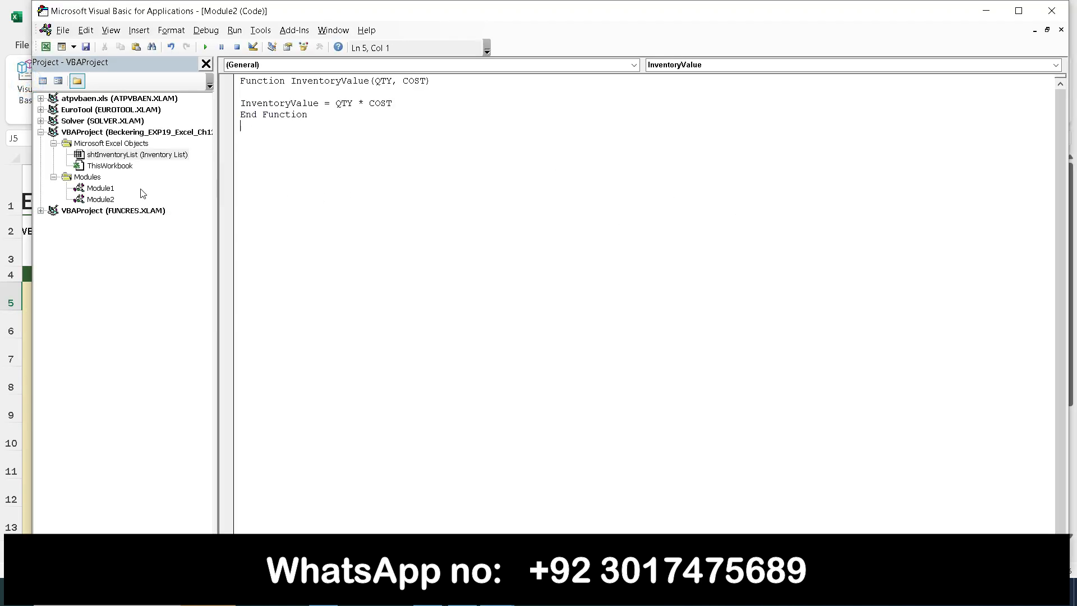
{"action": "left_click", "coordinate": [95, 200]}
{"action": "right_click", "coordinate": [94, 199]}
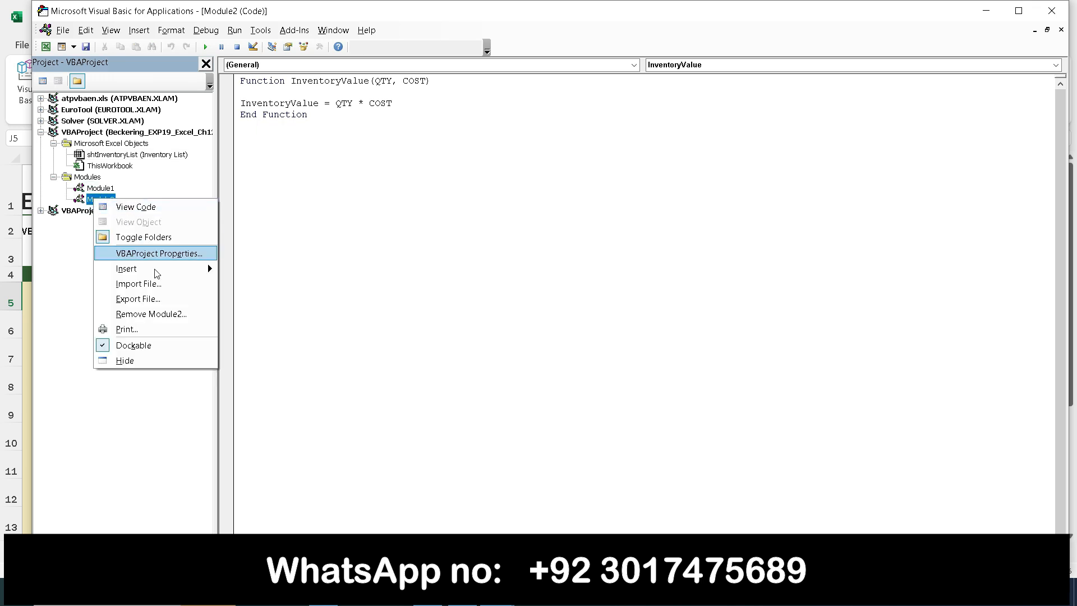
{"action": "mouse_move", "coordinate": [200, 270]}
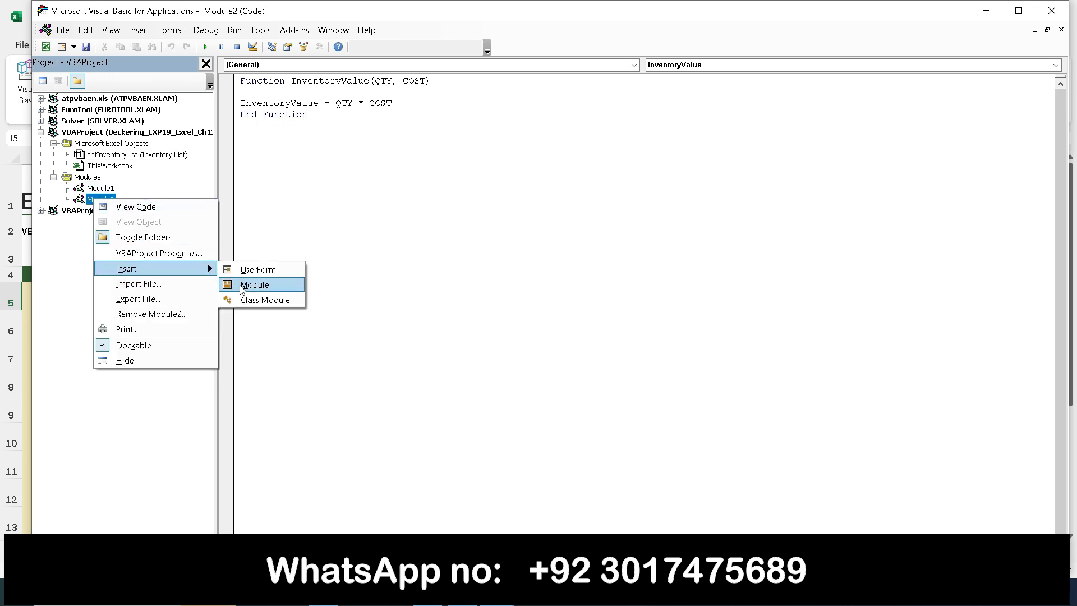
{"action": "left_click", "coordinate": [254, 284]}
{"action": "key", "text": "ctrl+v"}
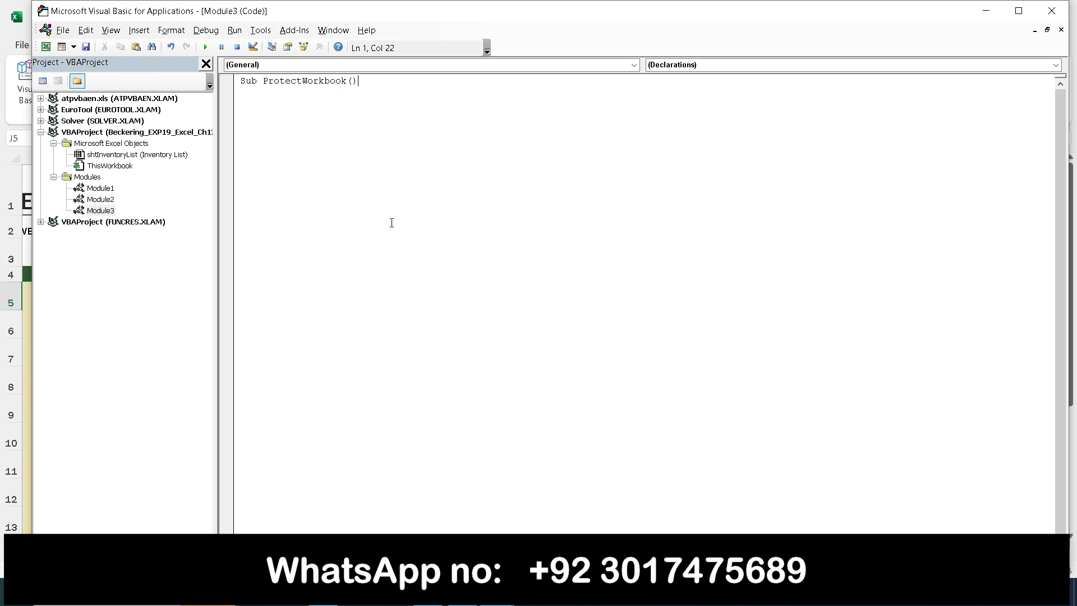
{"action": "key", "text": "Return"}
Copy the protection comment and the Worksheets("Inventory List").Protect statement with its password from step 9 of the Word instructions.
{"action": "left_click", "coordinate": [464, 592]}
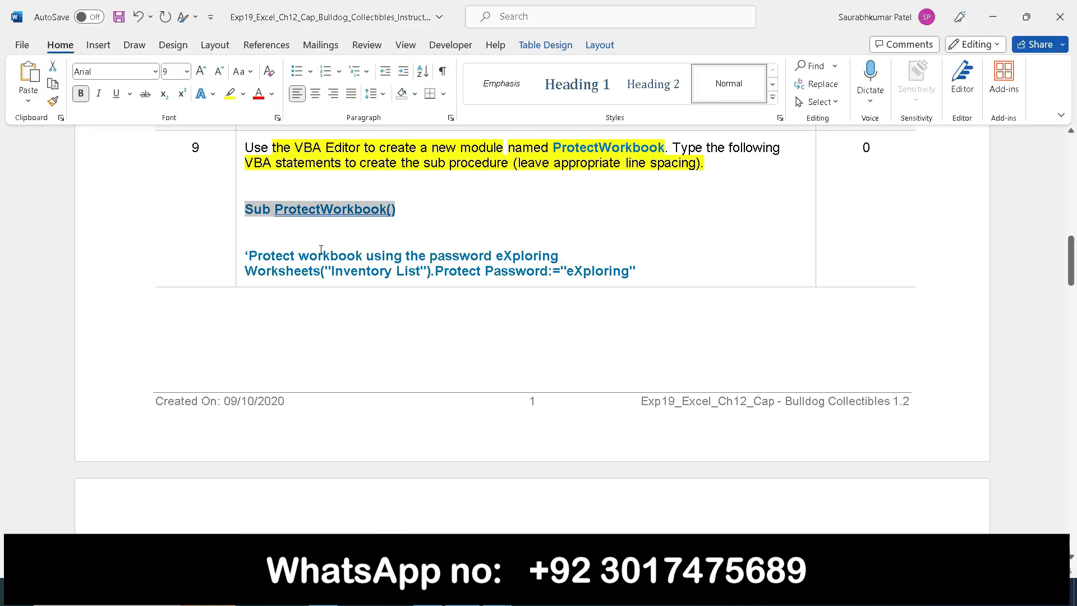
{"action": "left_click", "coordinate": [319, 253]}
{"action": "mouse_move", "coordinate": [250, 254]}
{"action": "left_mouse_down"}
{"action": "mouse_move", "coordinate": [662, 273]}
{"action": "mouse_move", "coordinate": [248, 239]}
{"action": "mouse_move", "coordinate": [246, 256]}
{"action": "left_mouse_up"}
{"action": "key", "text": "ctrl+c"}
{"action": "left_click", "coordinate": [653, 280]}
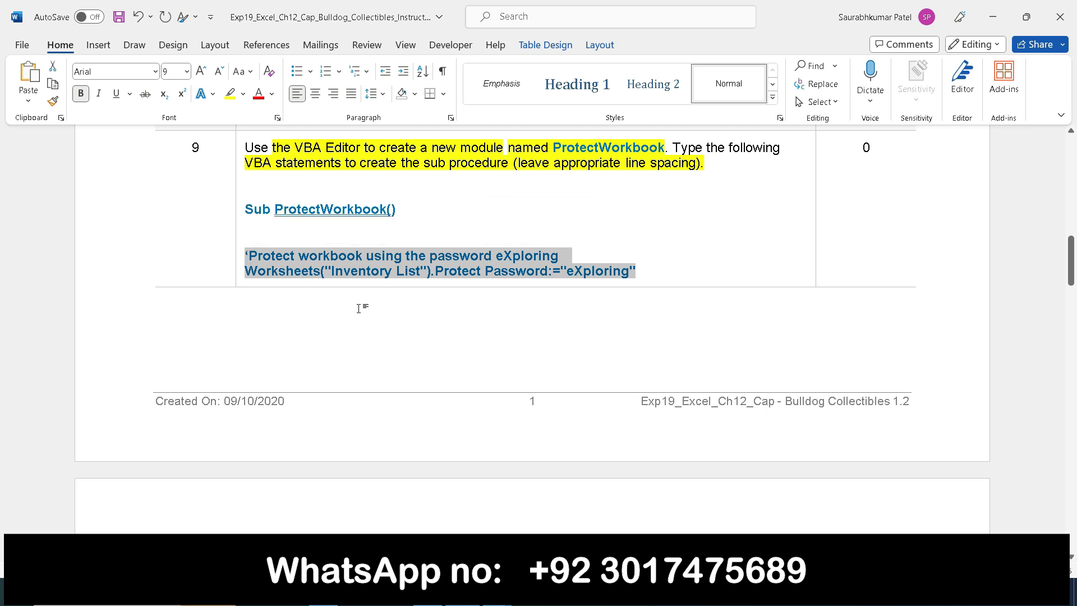
In the VBA Editor, paste the copied comment and Protect statement with its password into the ProtectWorkbook sub, with a blank line above them.
{"action": "scroll", "coordinate": [361, 310], "scroll_direction": "down", "scroll_amount": 5}
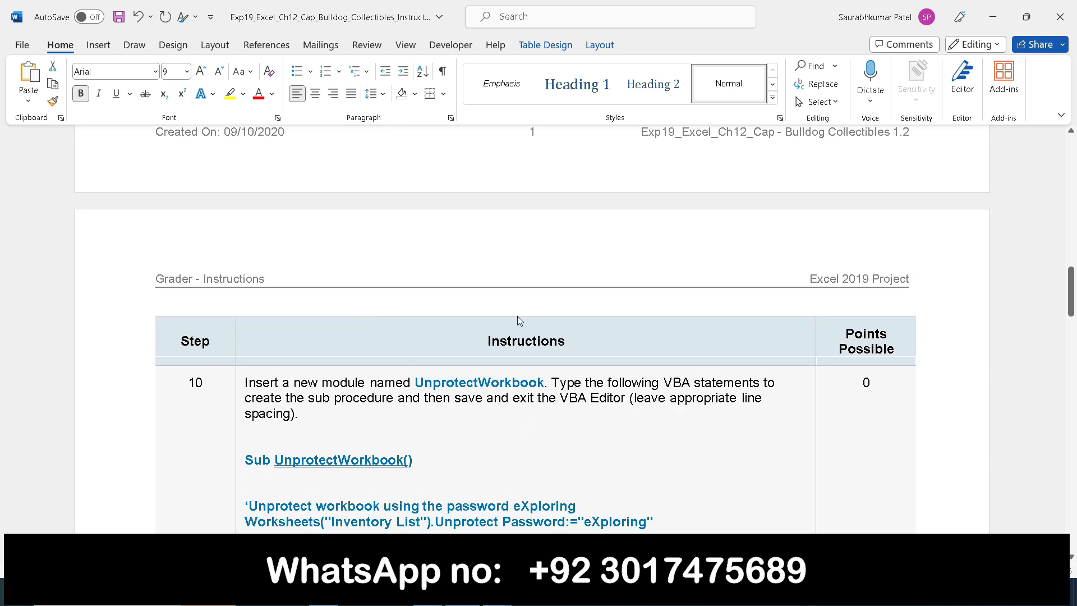
{"action": "scroll", "coordinate": [517, 315], "scroll_direction": "up", "scroll_amount": 5}
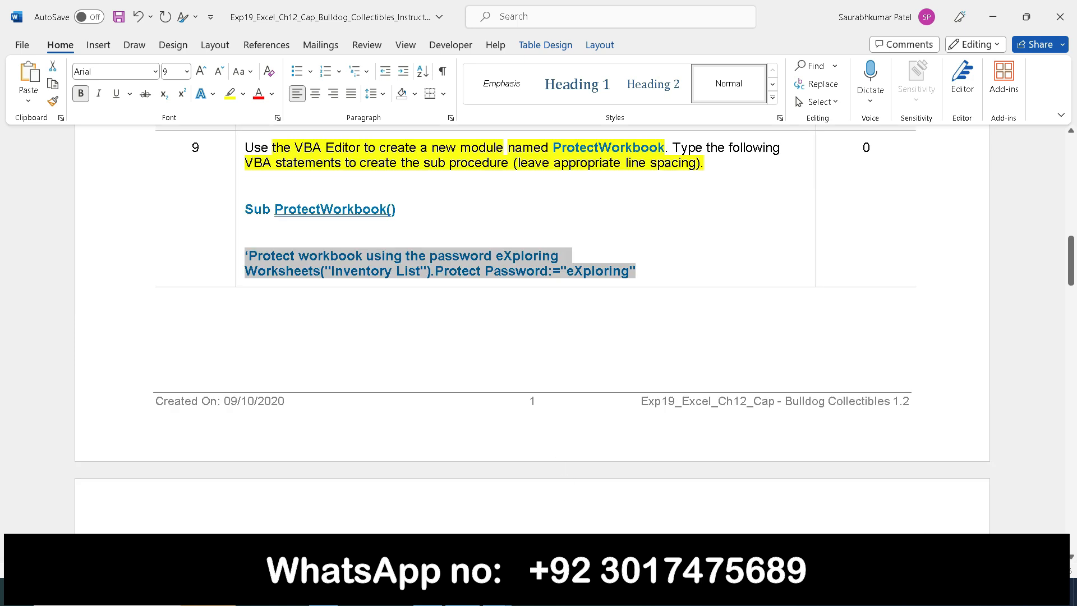
{"action": "mouse_move", "coordinate": [497, 593]}
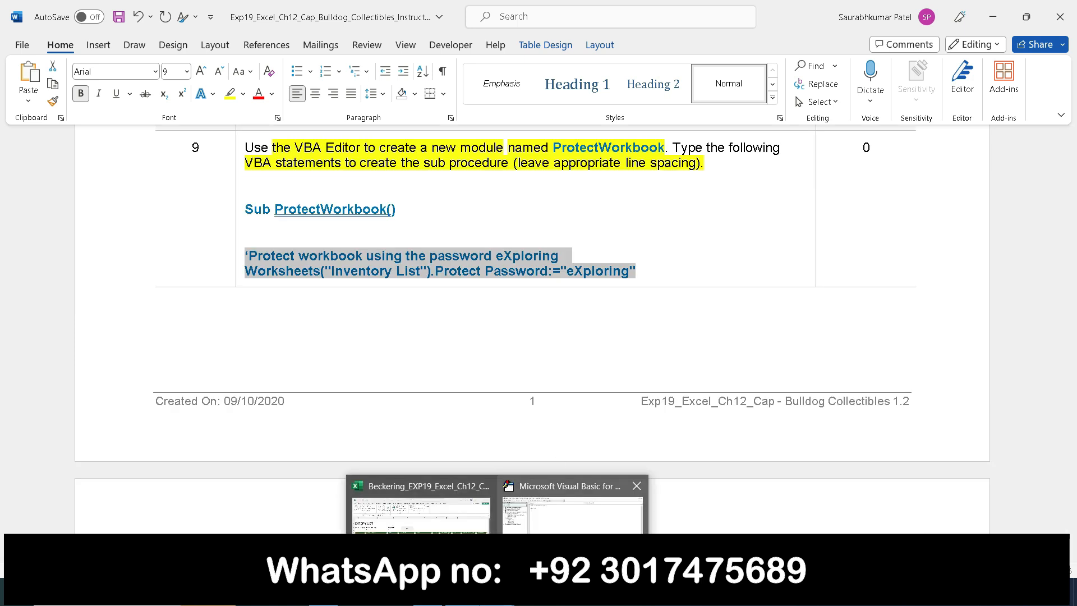
{"action": "left_click", "coordinate": [572, 505]}
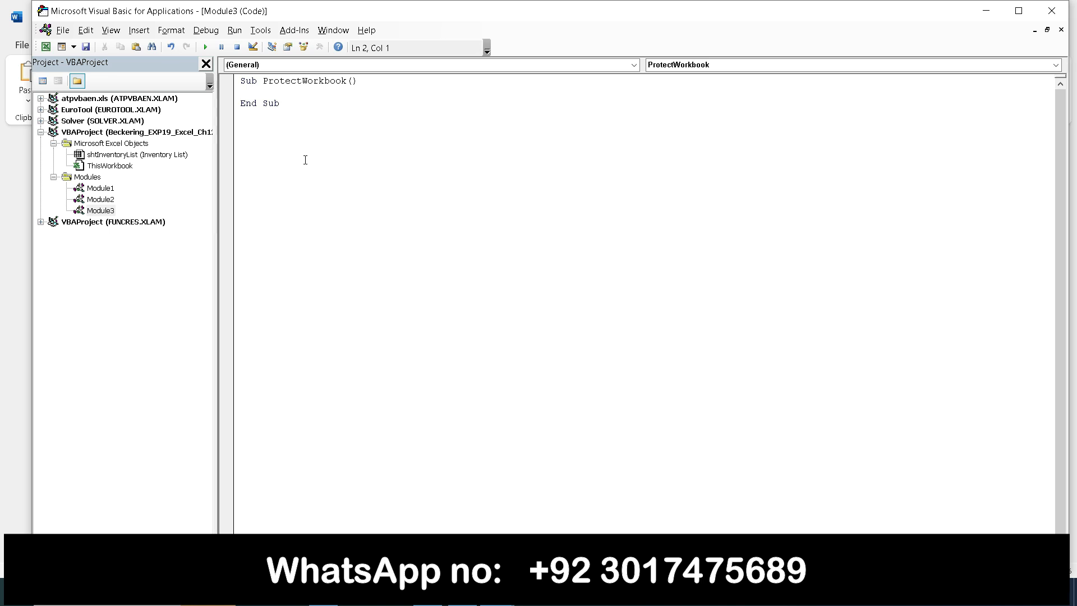
{"action": "key", "text": "ctrl+v"}
{"action": "left_click", "coordinate": [362, 82]}
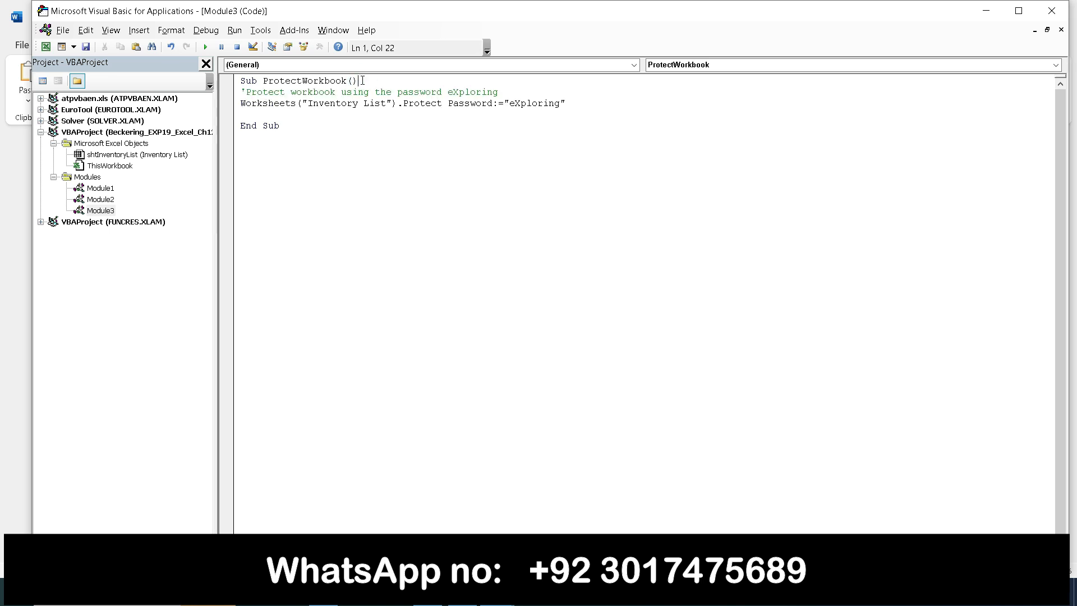
{"action": "key", "text": "Return"}
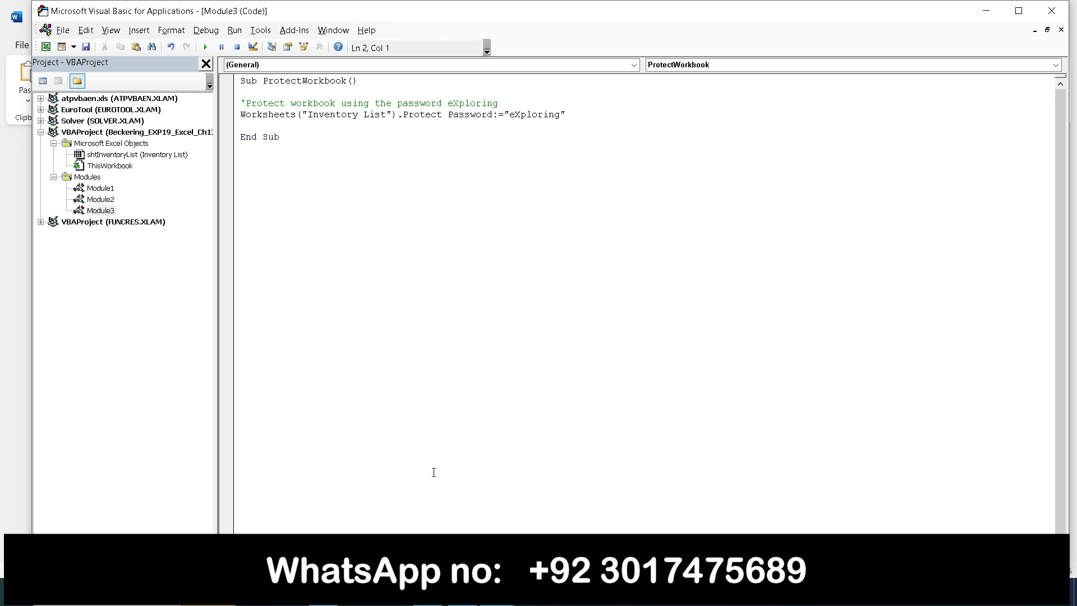
Switch to the Word instructions and review steps 9 and 10 for the ProtectWorkbook and UnprotectWorkbook module requirements.
{"action": "left_click", "coordinate": [463, 592]}
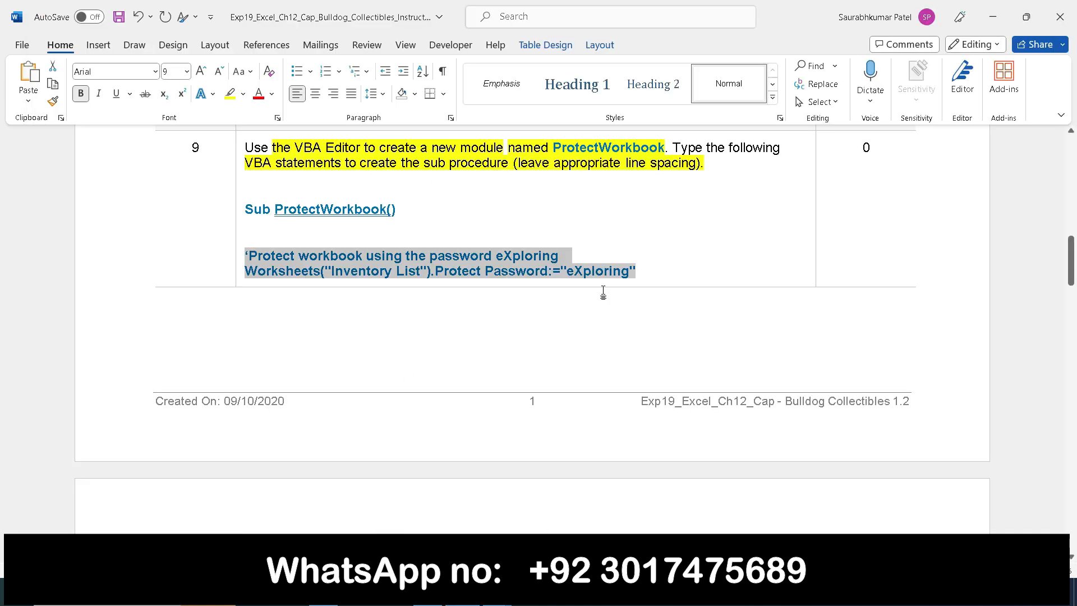
{"action": "scroll", "coordinate": [604, 292], "scroll_direction": "down", "scroll_amount": 5}
{"action": "scroll", "coordinate": [604, 293], "scroll_direction": "up", "scroll_amount": 4}
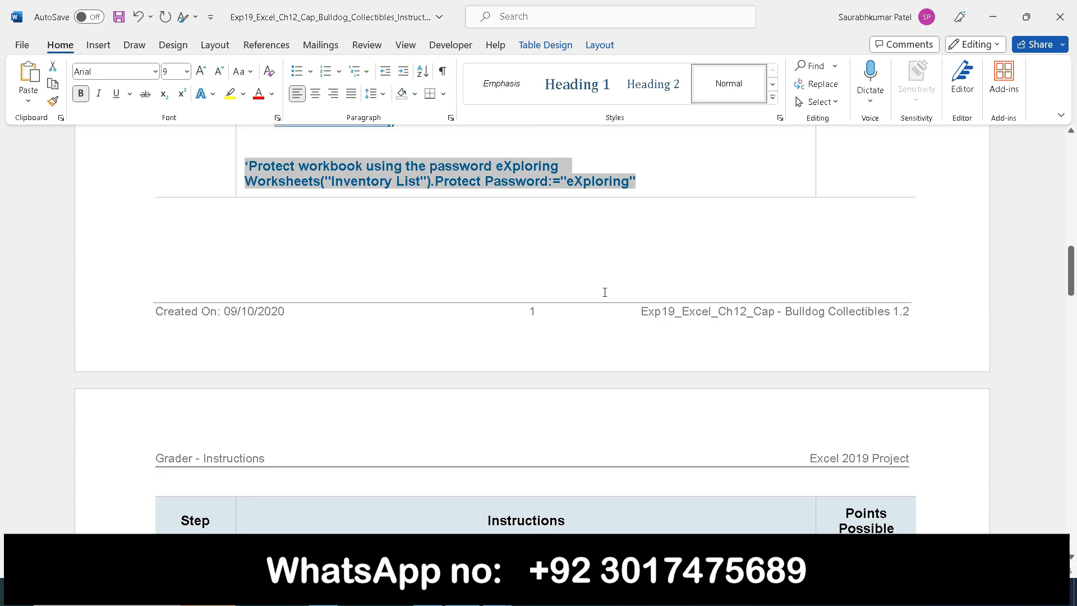
{"action": "scroll", "coordinate": [642, 179], "scroll_direction": "up", "scroll_amount": 2}
{"action": "scroll", "coordinate": [662, 238], "scroll_direction": "down", "scroll_amount": 6}
{"action": "scroll", "coordinate": [662, 251], "scroll_direction": "down", "scroll_amount": 15}
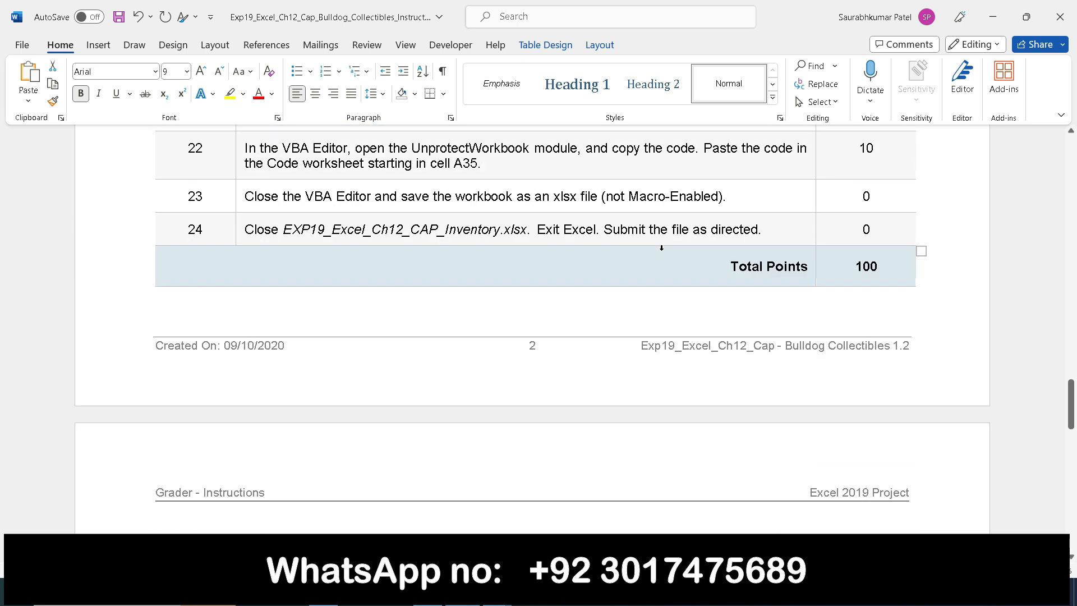
{"action": "scroll", "coordinate": [663, 251], "scroll_direction": "up", "scroll_amount": 20}
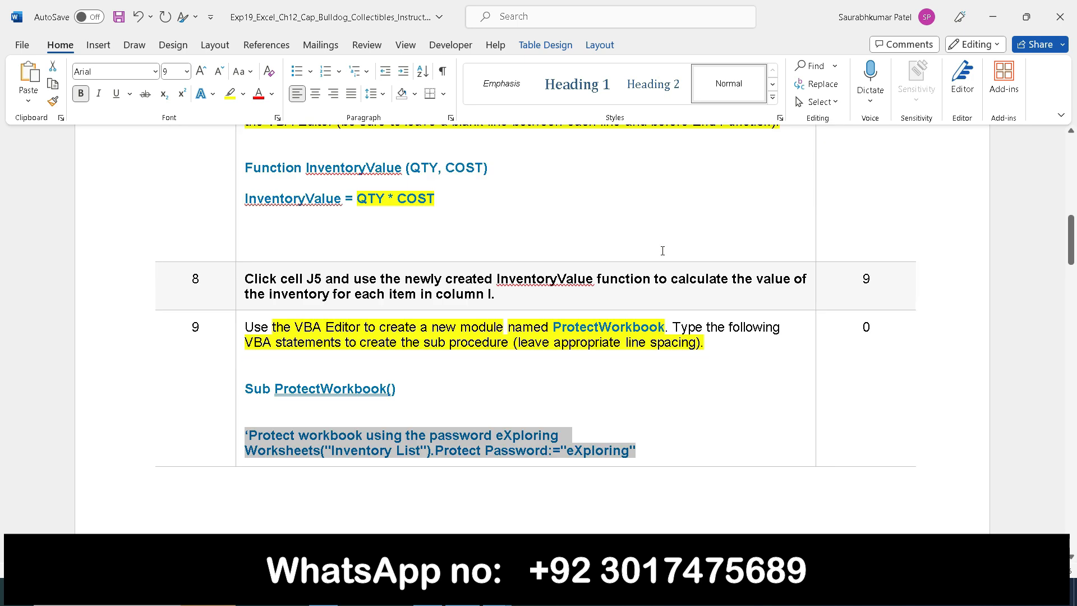
{"action": "scroll", "coordinate": [662, 250], "scroll_direction": "down", "scroll_amount": 6}
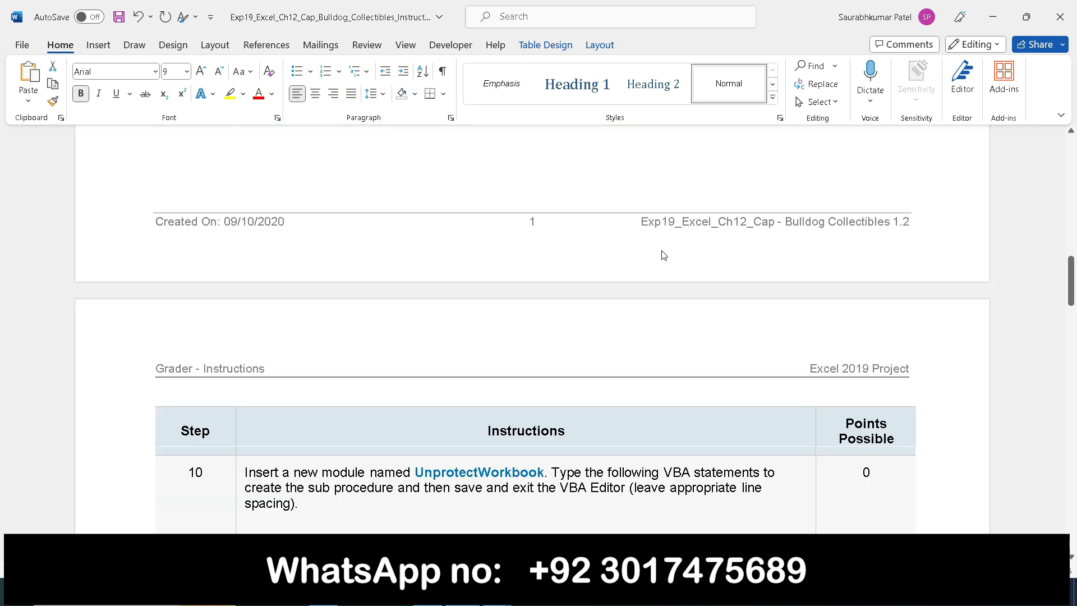
{"action": "scroll", "coordinate": [663, 253], "scroll_direction": "down", "scroll_amount": 2}
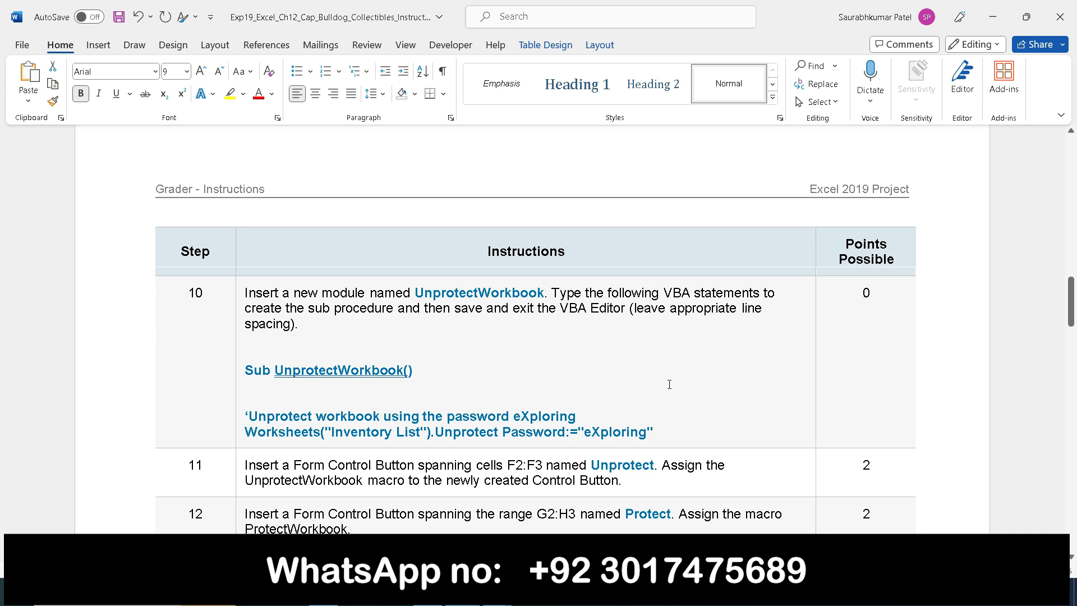
{"action": "scroll", "coordinate": [562, 363], "scroll_direction": "up", "scroll_amount": 6}
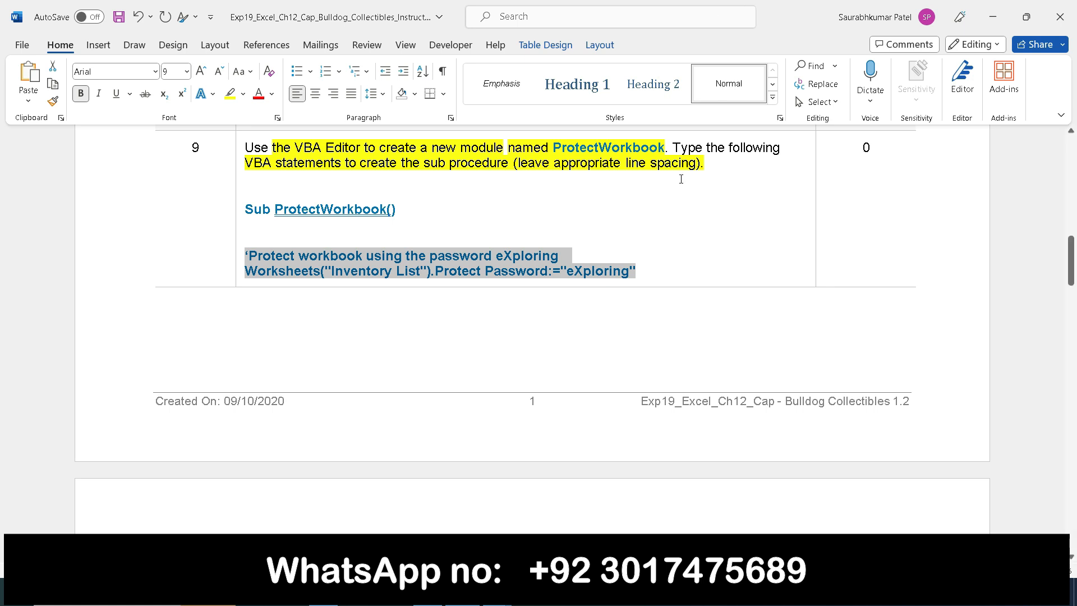
{"action": "scroll", "coordinate": [620, 343], "scroll_direction": "down", "scroll_amount": 3}
{"action": "scroll", "coordinate": [620, 346], "scroll_direction": "down", "scroll_amount": 3}
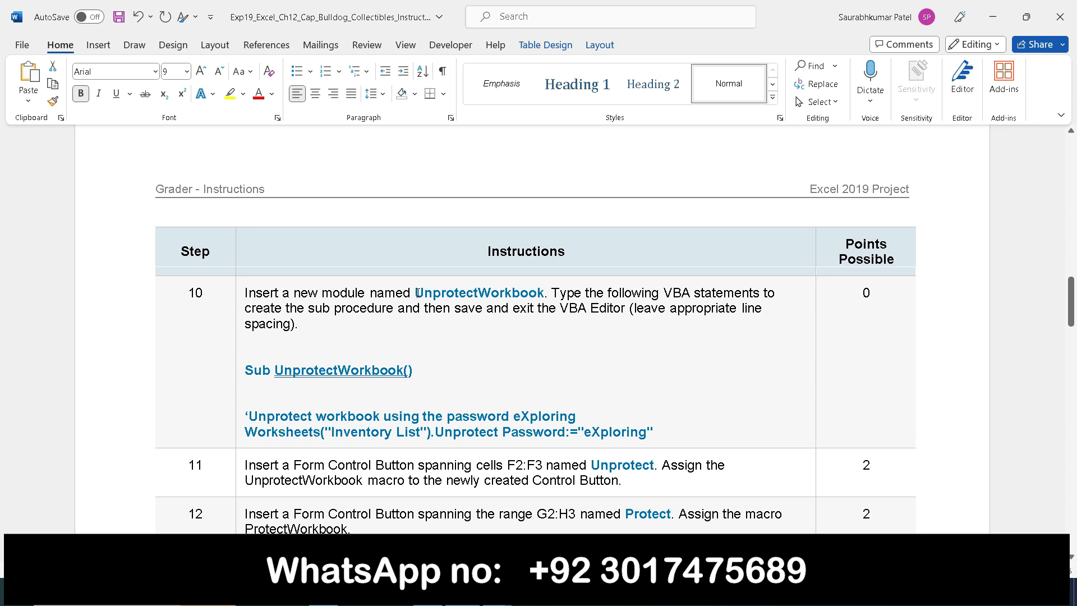
Copy the line "Sub UnprotectWorkbook()" from step 10 of the instructions and switch to the VBA Editor.
{"action": "left_click_drag", "start_coordinate": [412, 369], "coordinate": [253, 366]}
{"action": "key", "text": "ctrl+c"}
{"action": "left_click", "coordinate": [546, 355]}
{"action": "mouse_move", "coordinate": [497, 592]}
{"action": "left_click", "coordinate": [420, 507]}
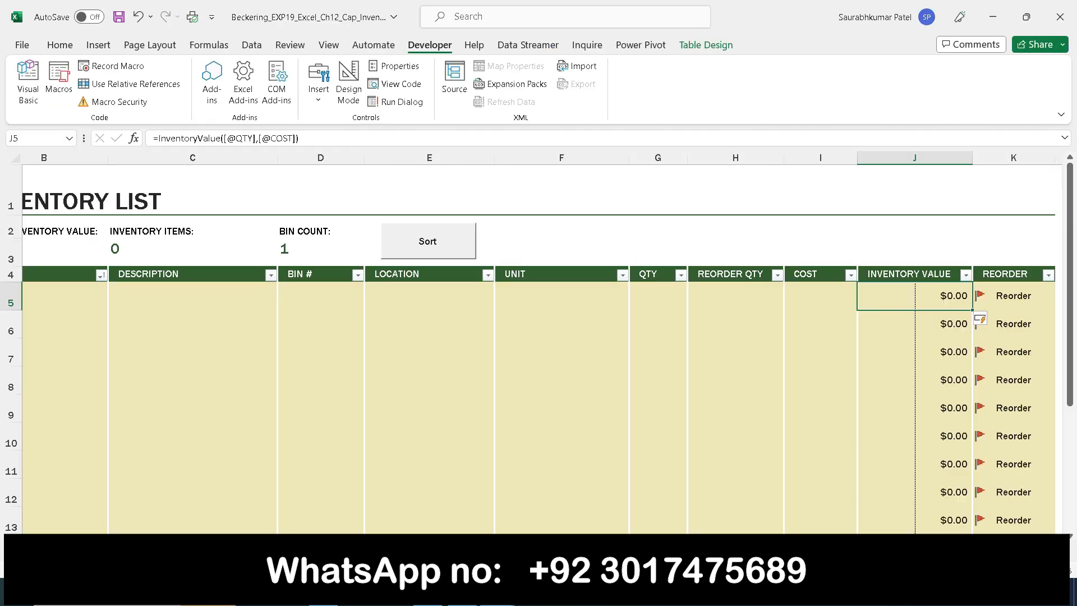
{"action": "left_click", "coordinate": [572, 505]}
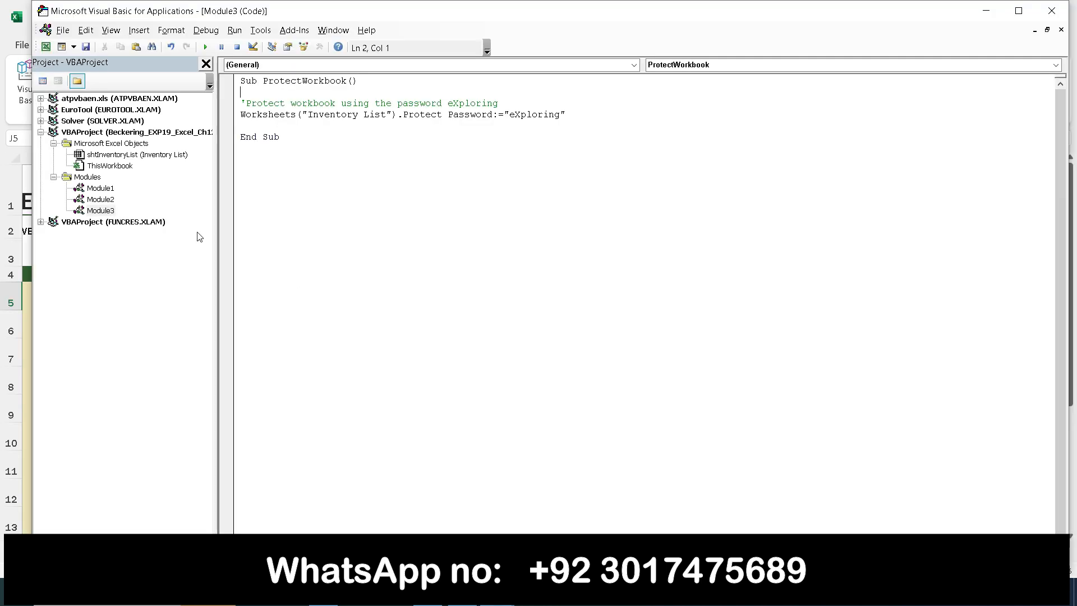
Insert another new module in the workbook's project, paste "Sub UnprotectWorkbook()" and leave a blank line below it.
{"action": "left_click", "coordinate": [107, 213]}
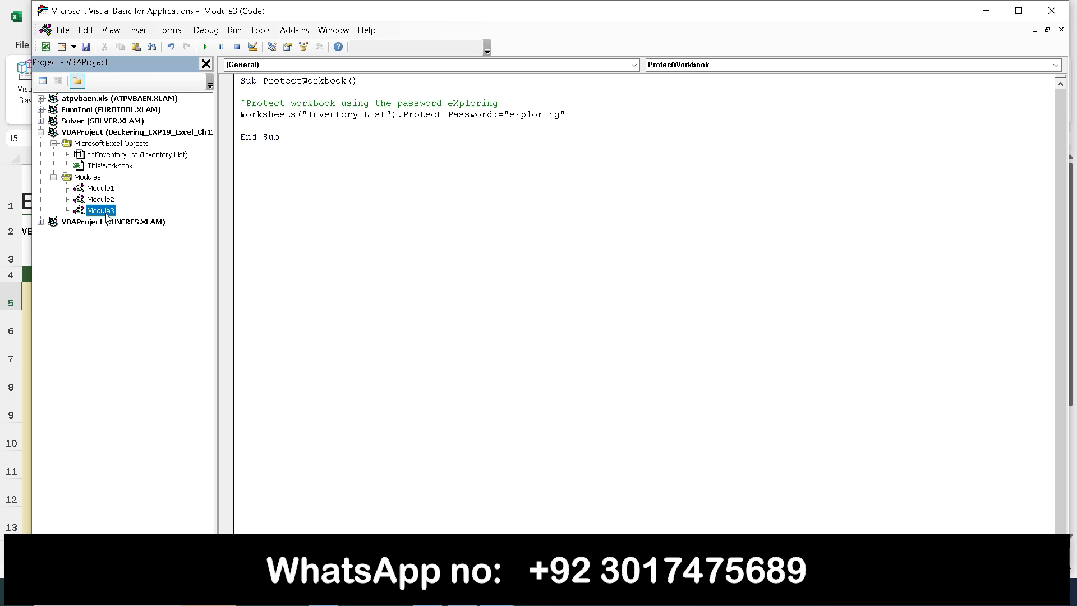
{"action": "right_click", "coordinate": [106, 214]}
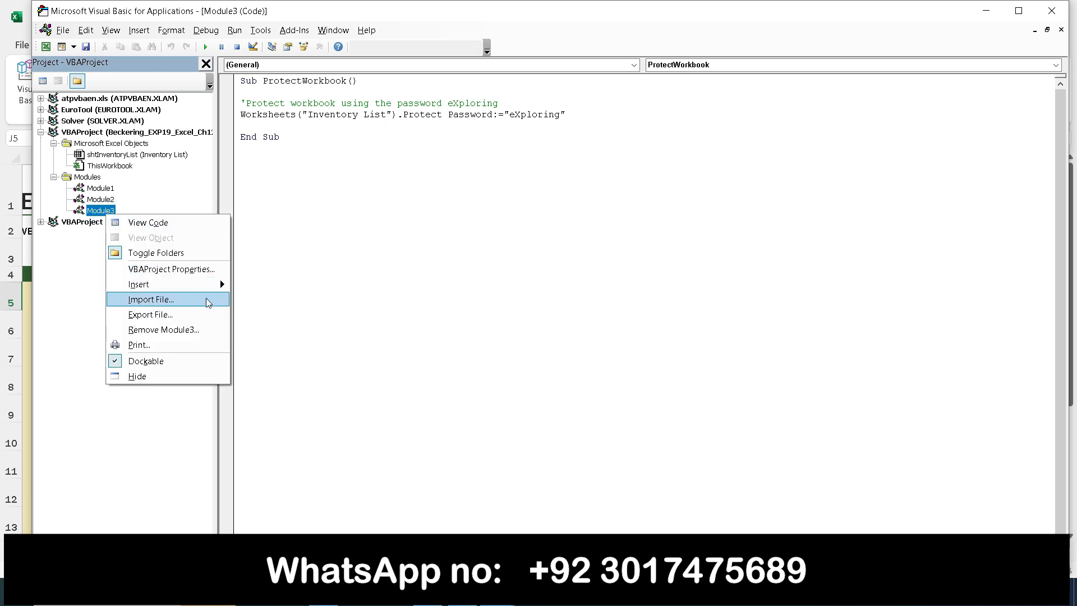
{"action": "mouse_move", "coordinate": [219, 285]}
{"action": "left_click", "coordinate": [251, 301]}
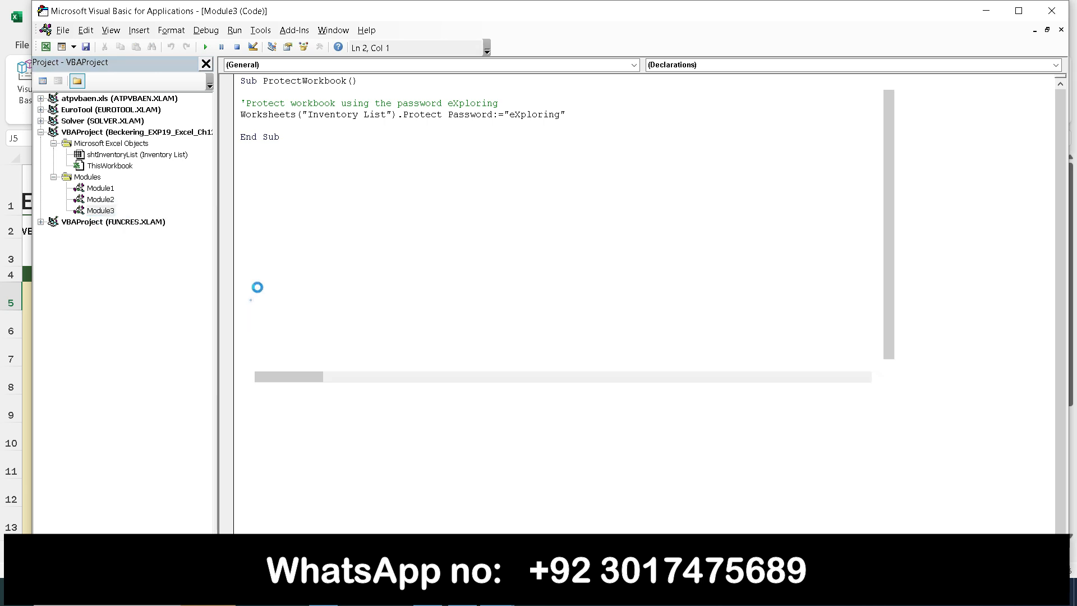
{"action": "key", "text": "ctrl+v"}
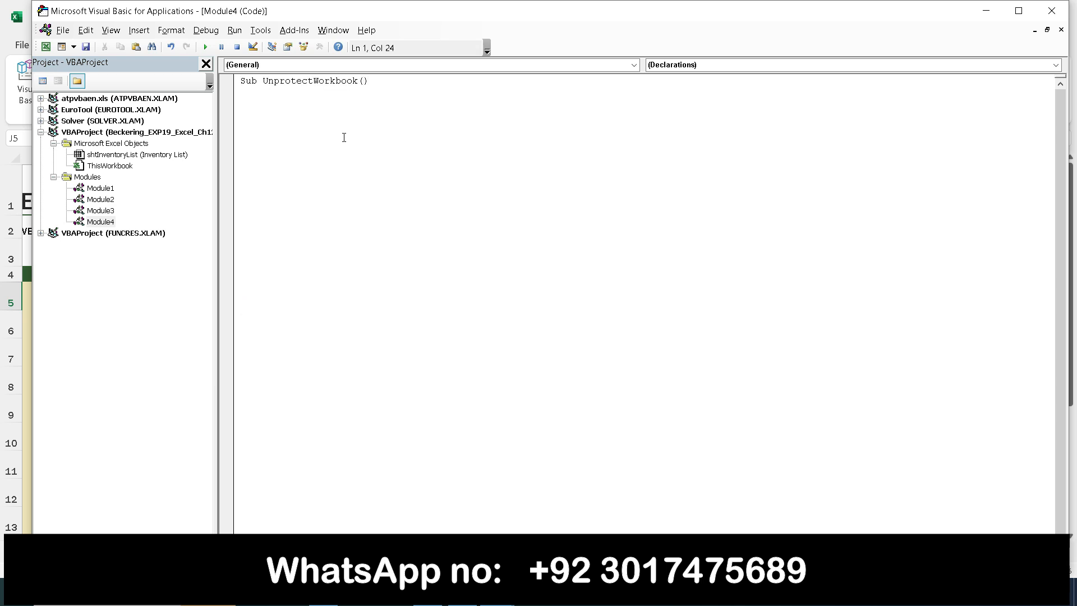
{"action": "key", "text": "Return"}
{"action": "key", "text": "Return"}
Copy the unprotect comment and Worksheets("Inventory List").Unprotect statement with its password from step 10 in Word into the UnprotectWorkbook sub.
{"action": "left_click", "coordinate": [463, 592]}
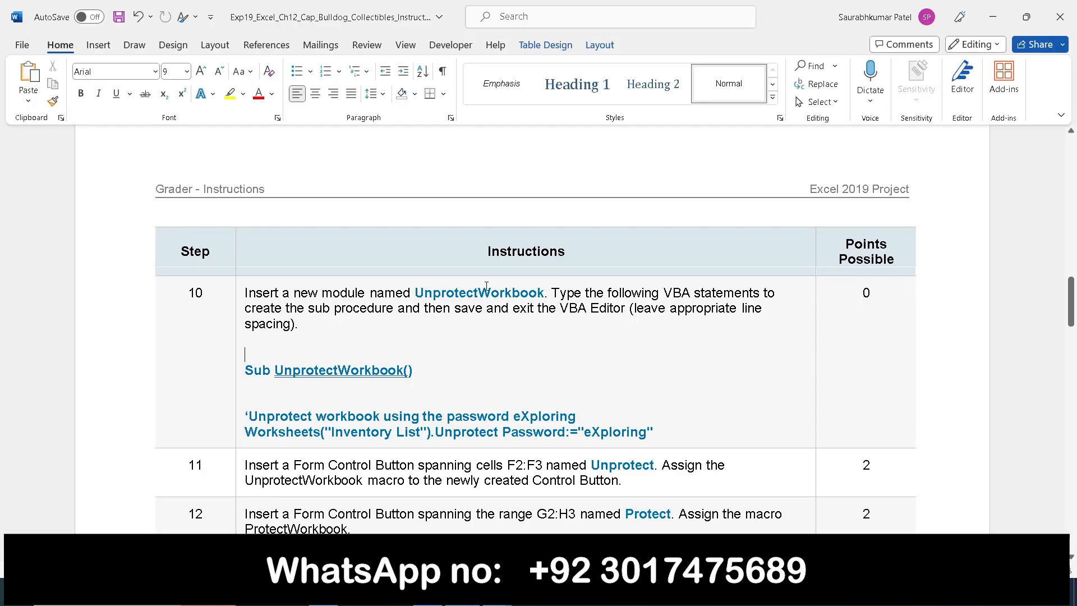
{"action": "mouse_move", "coordinate": [246, 415]}
{"action": "left_mouse_down"}
{"action": "mouse_move", "coordinate": [657, 435]}
{"action": "mouse_move", "coordinate": [242, 419]}
{"action": "left_mouse_up"}
{"action": "key", "text": "ctrl+c"}
{"action": "mouse_move", "coordinate": [498, 594]}
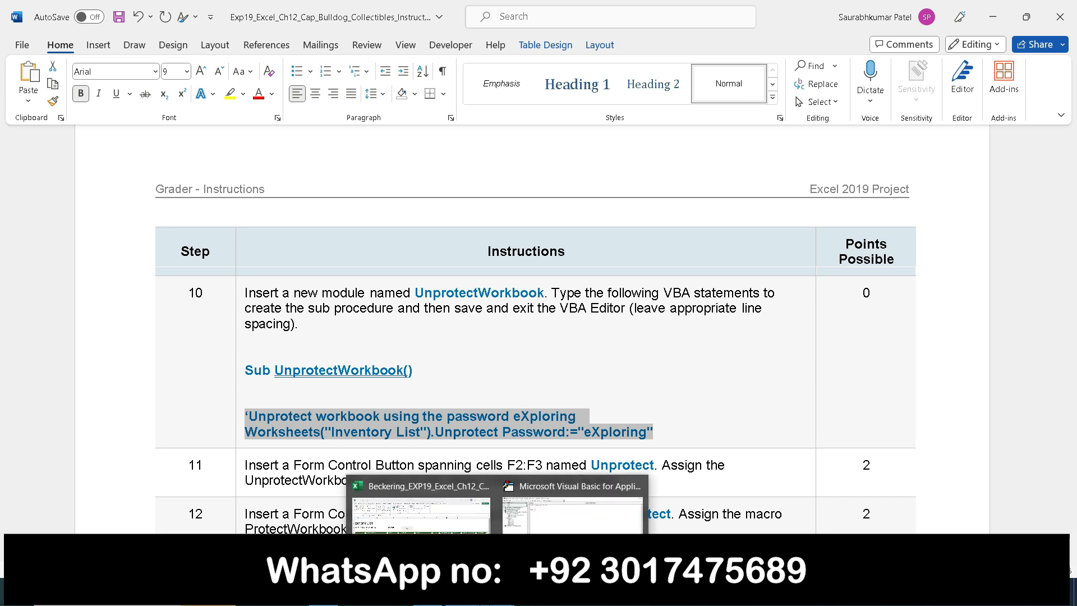
{"action": "left_click", "coordinate": [572, 505]}
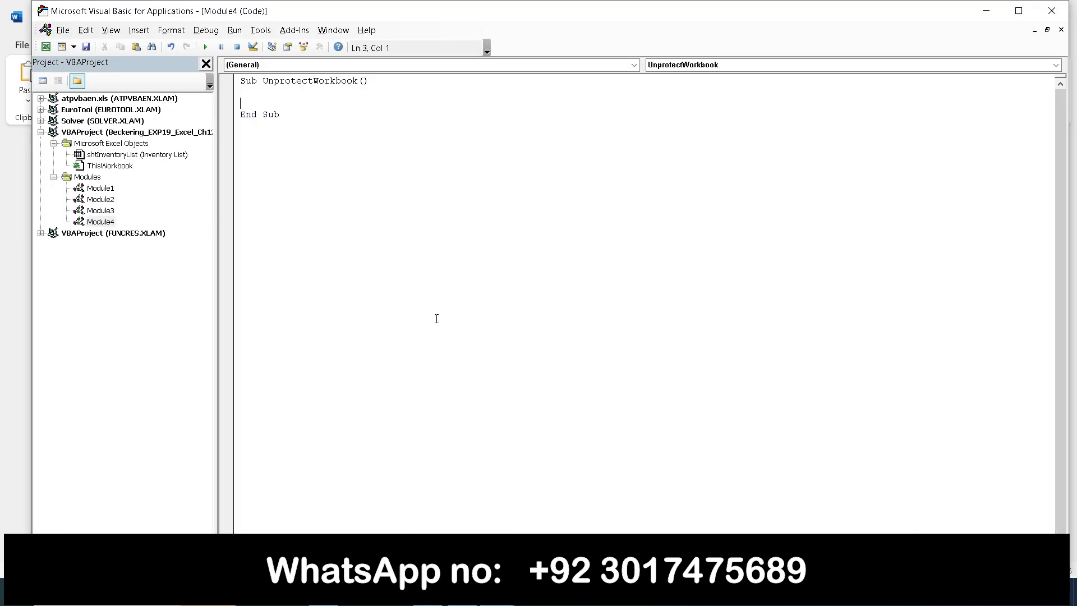
{"action": "key", "text": "ctrl+v"}
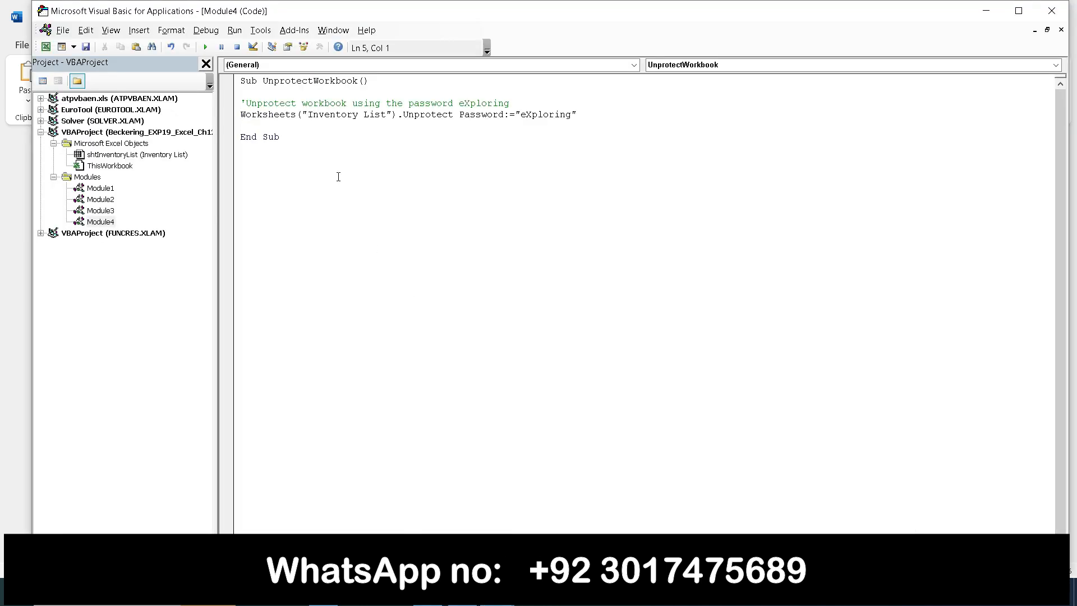
{"action": "left_click", "coordinate": [298, 144]}
{"action": "left_click", "coordinate": [308, 231]}
Return to the Word instructions and read through the remaining requirements from step 10 to step 18.
{"action": "left_click", "coordinate": [464, 592]}
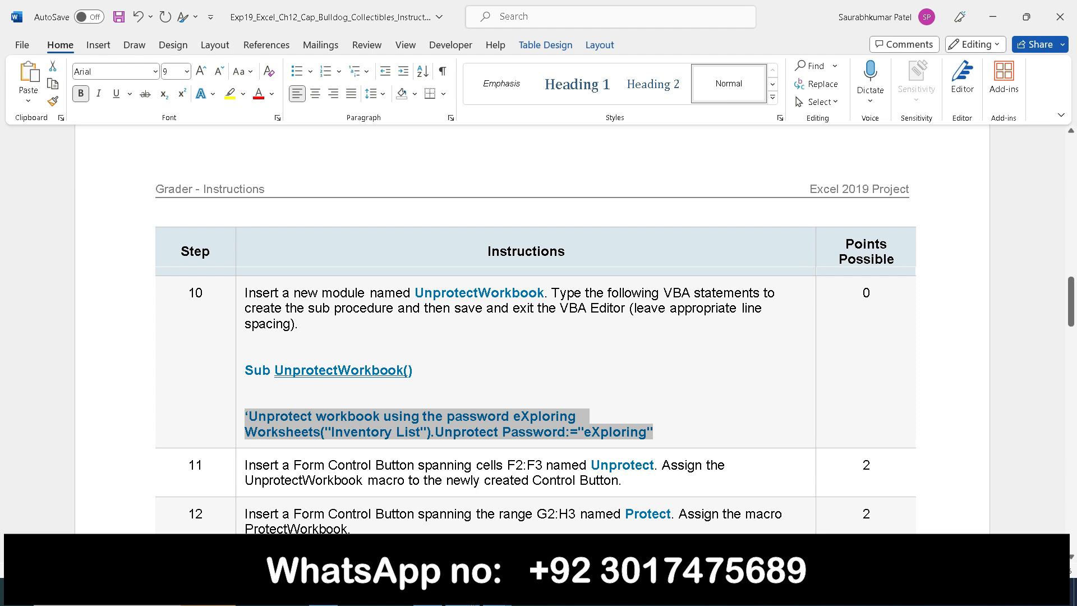
{"action": "left_click", "coordinate": [465, 592]}
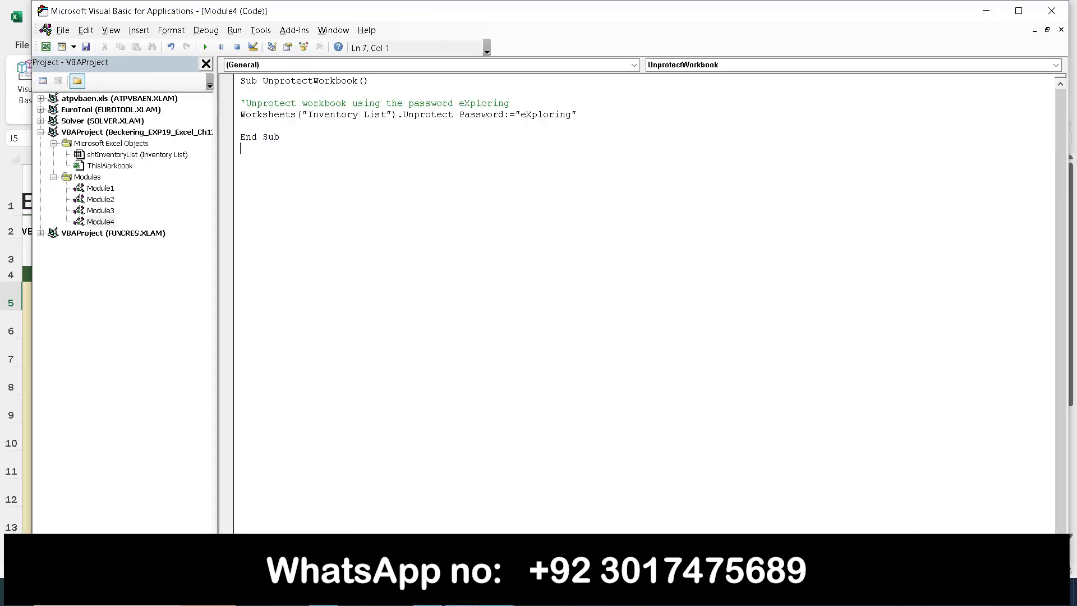
{"action": "left_click", "coordinate": [612, 301]}
{"action": "left_click", "coordinate": [464, 592]}
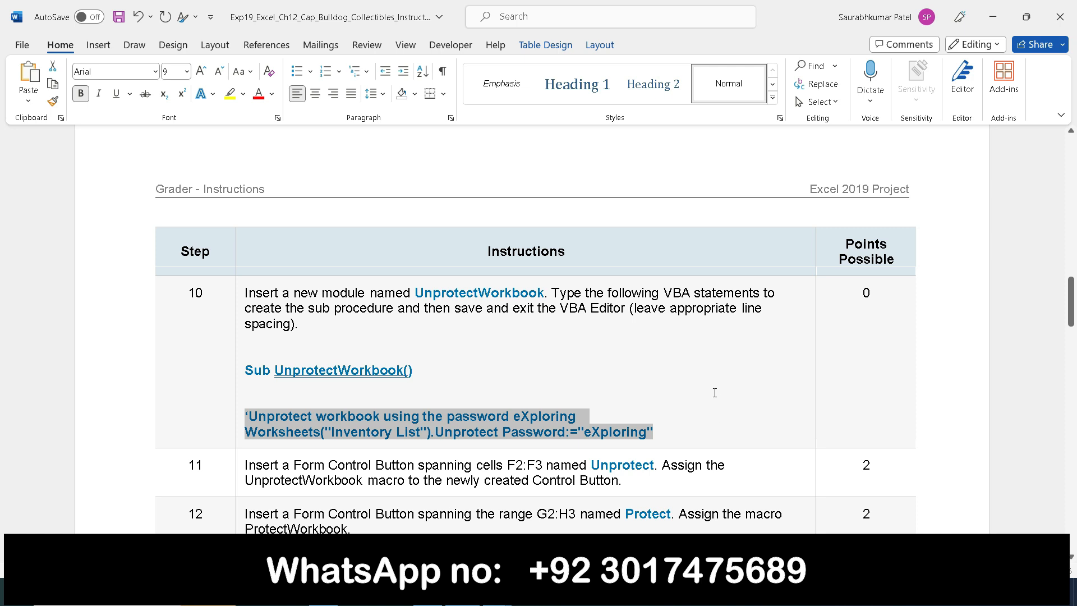
{"action": "left_click", "coordinate": [662, 393]}
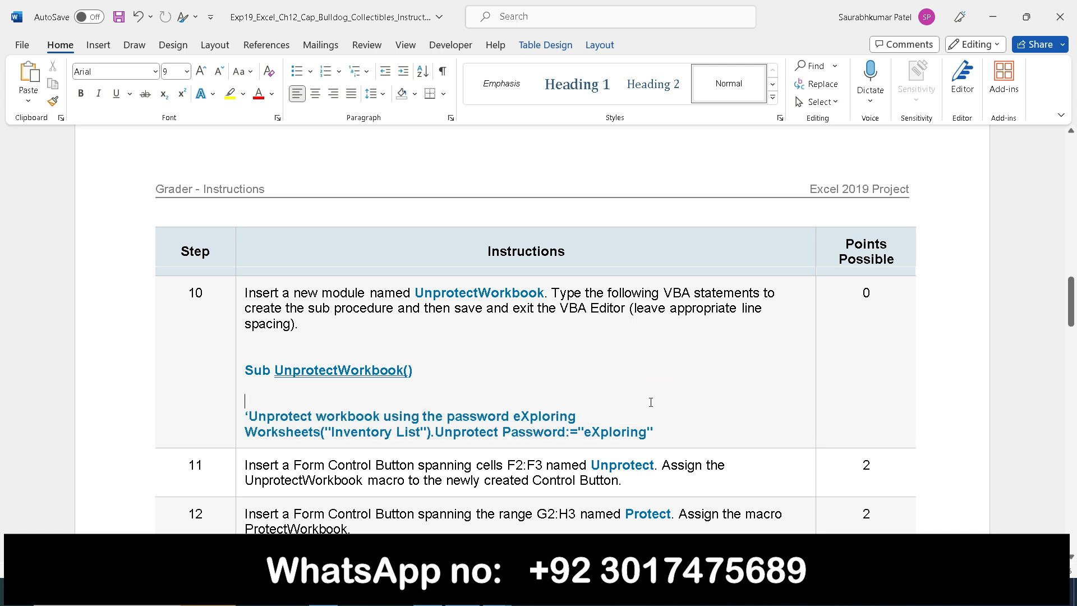
{"action": "scroll", "coordinate": [651, 402], "scroll_direction": "down", "scroll_amount": 2}
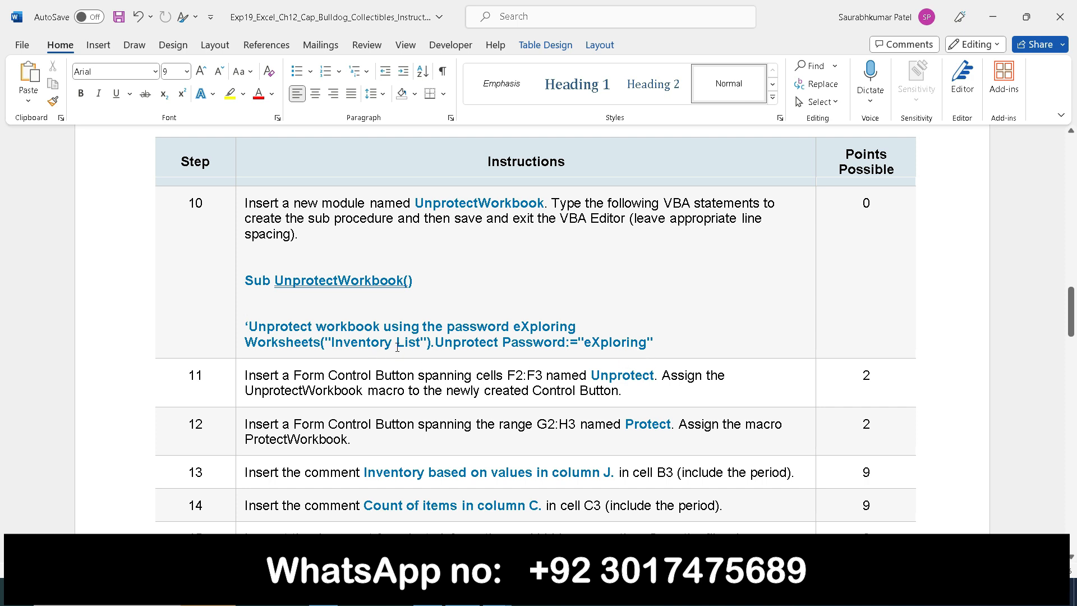
{"action": "scroll", "coordinate": [393, 360], "scroll_direction": "down", "scroll_amount": 2}
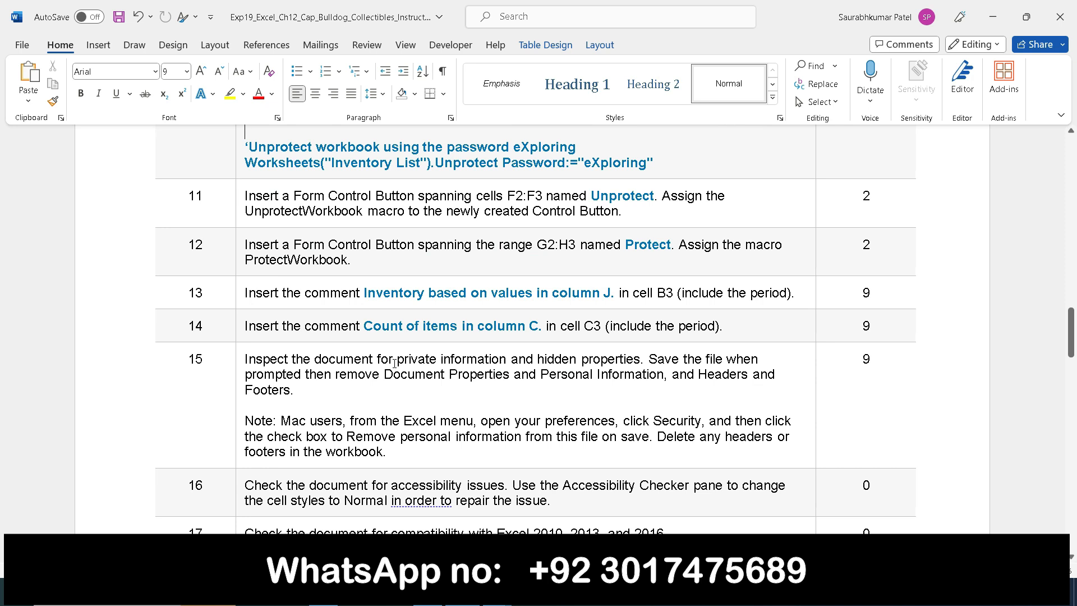
{"action": "scroll", "coordinate": [395, 363], "scroll_direction": "down", "scroll_amount": 3}
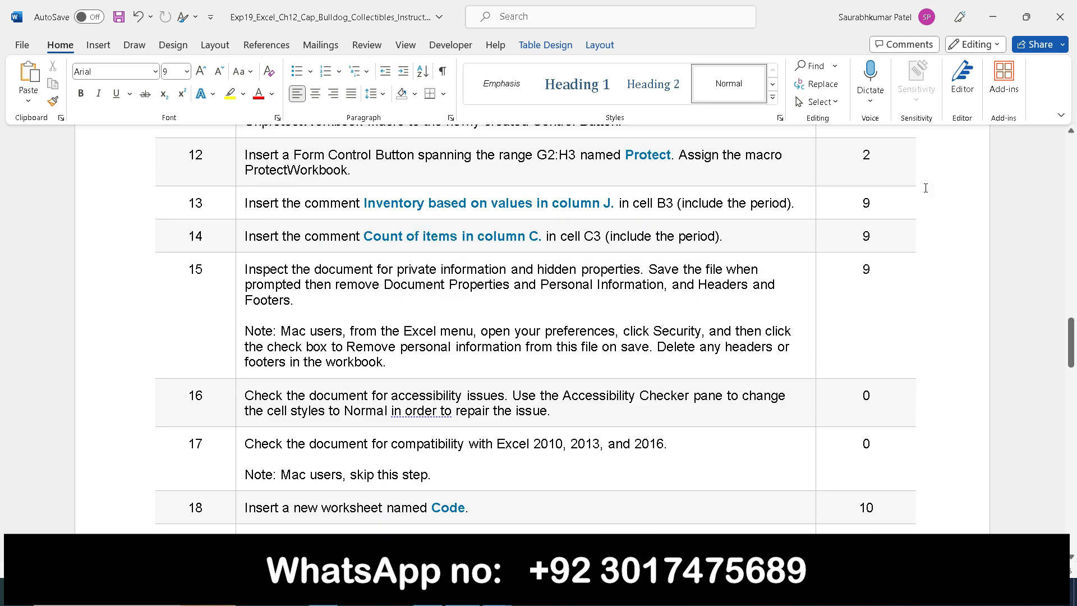
{"action": "left_click", "coordinate": [1073, 132]}
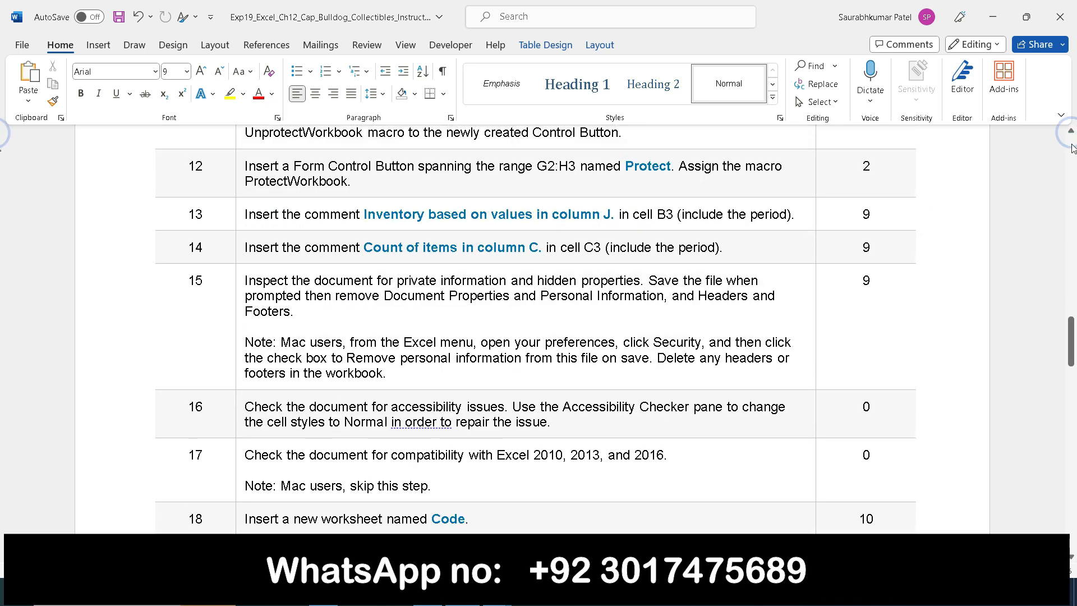
{"action": "left_click", "coordinate": [1073, 132]}
{"action": "left_click", "coordinate": [1073, 133]}
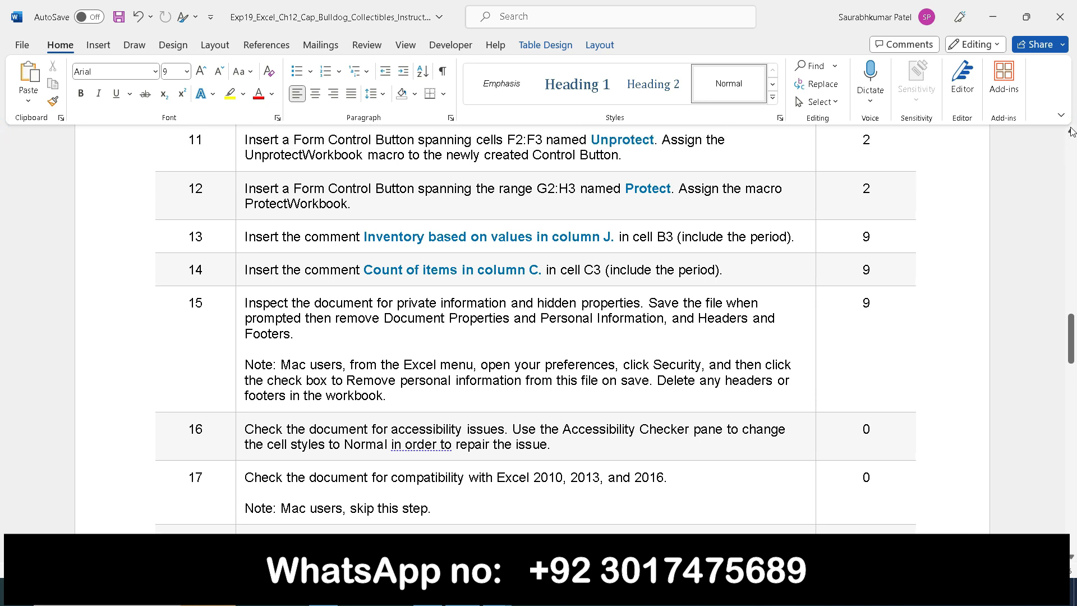
{"action": "left_click", "coordinate": [1073, 132]}
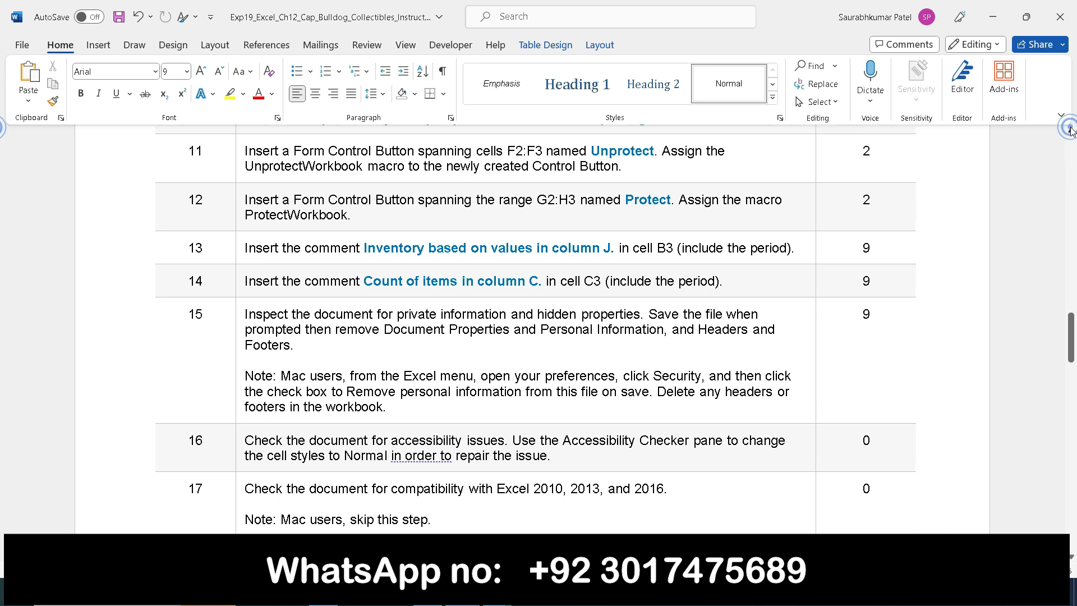
Bold the step 11 instruction and highlight "Control Button spanning", "F2:F3" and most of the word "Unprotect" in yellow.
{"action": "left_click", "coordinate": [237, 162]}
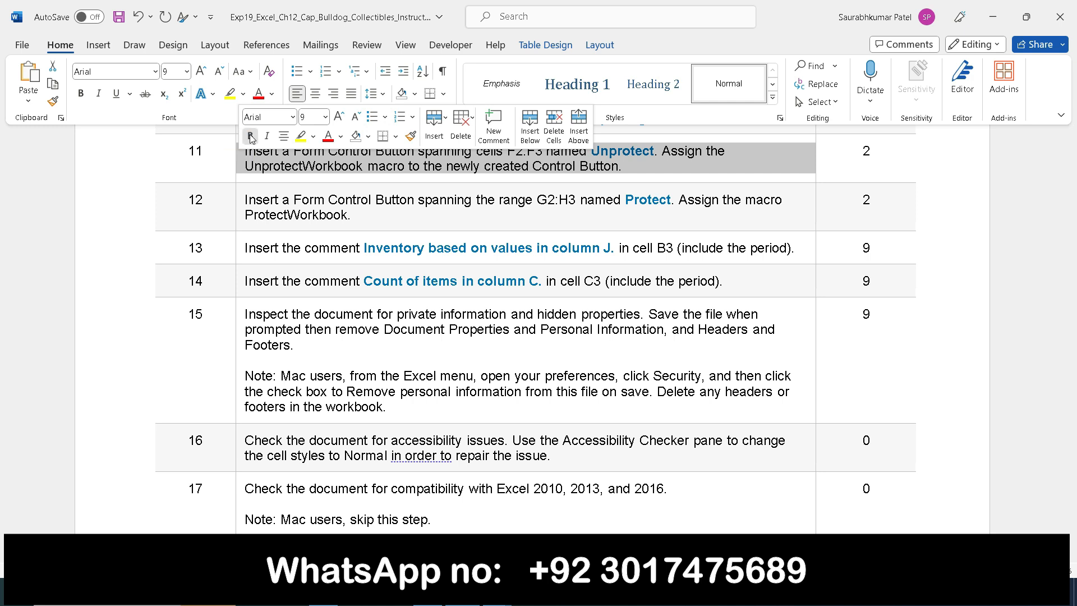
{"action": "key", "text": "ctrl+b"}
{"action": "left_click", "coordinate": [292, 151]}
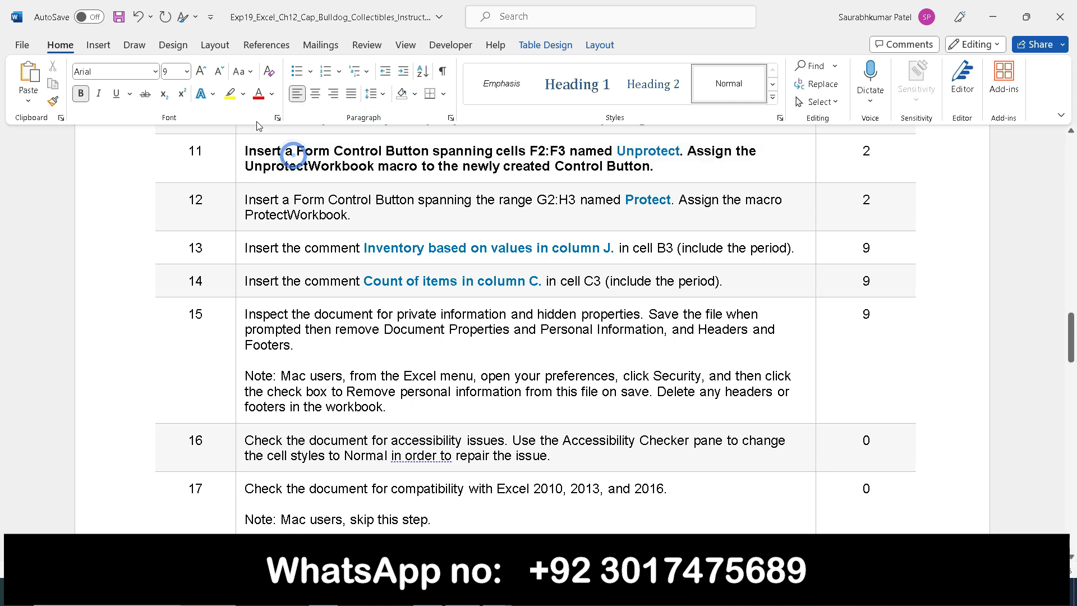
{"action": "left_click_drag", "start_coordinate": [333, 151], "coordinate": [677, 151]}
{"action": "left_click", "coordinate": [232, 94]}
{"action": "left_click_drag", "start_coordinate": [618, 150], "coordinate": [679, 152]}
{"action": "left_click", "coordinate": [678, 178]}
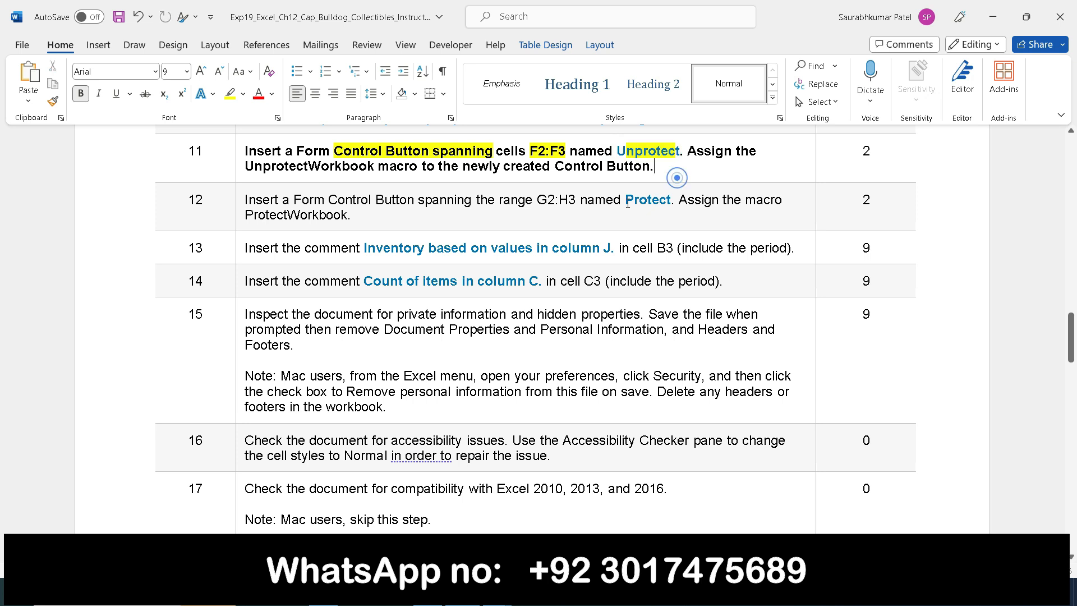
Close the VBA Editor and switch to the Inventory List worksheet in Excel.
{"action": "mouse_move", "coordinate": [497, 595]}
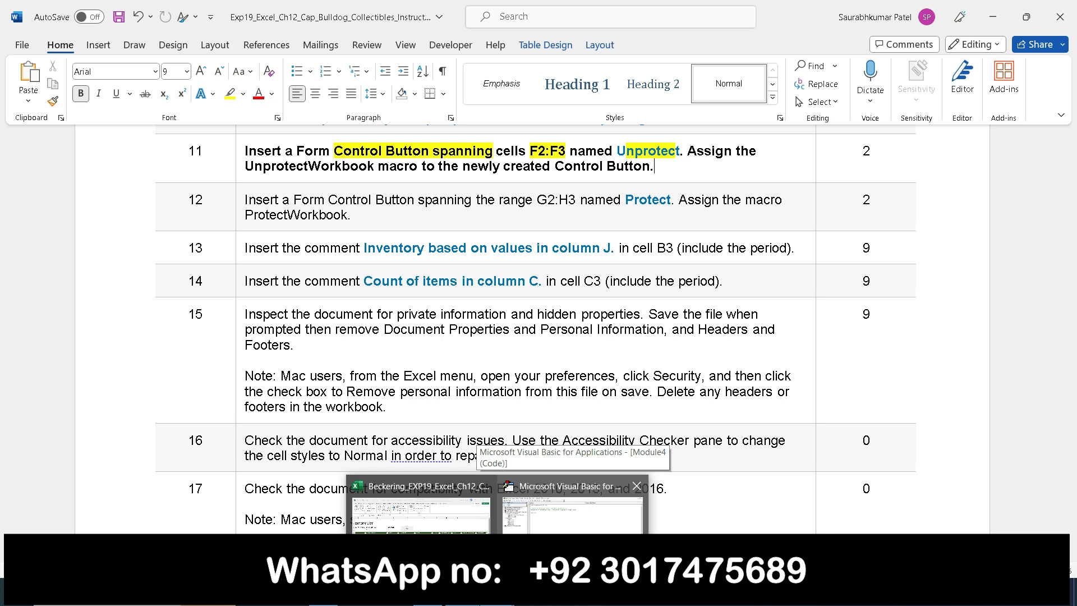
{"action": "left_click", "coordinate": [586, 528]}
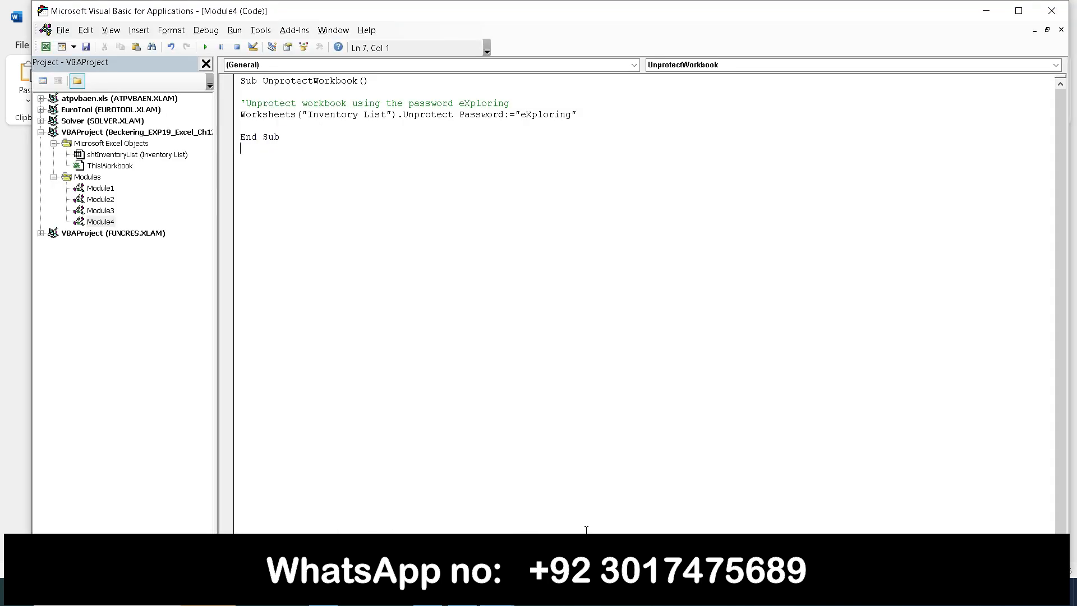
{"action": "left_click", "coordinate": [1052, 11]}
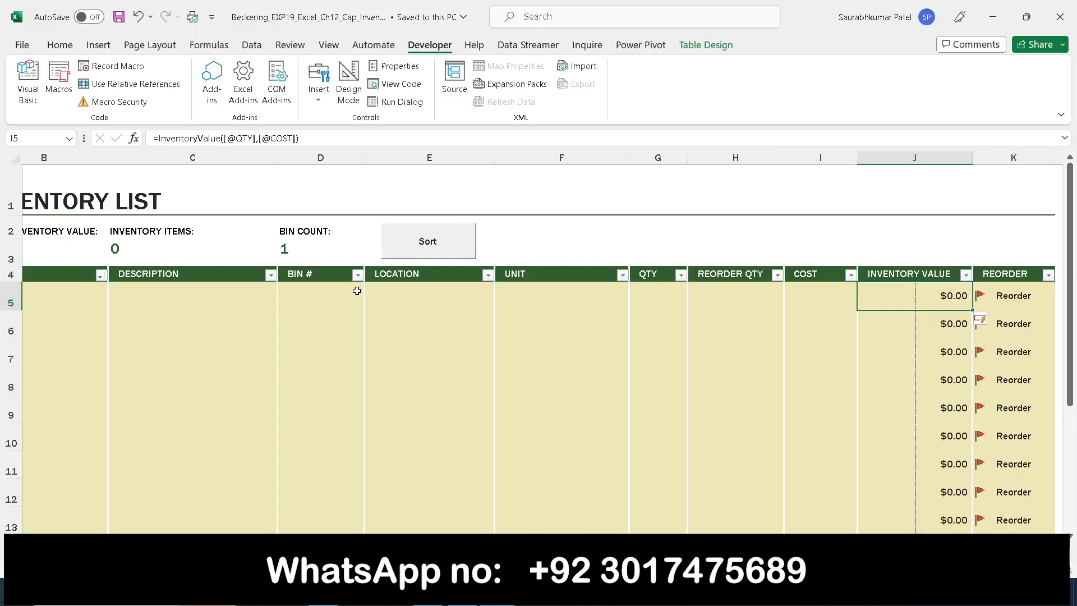
{"action": "left_click", "coordinate": [469, 494]}
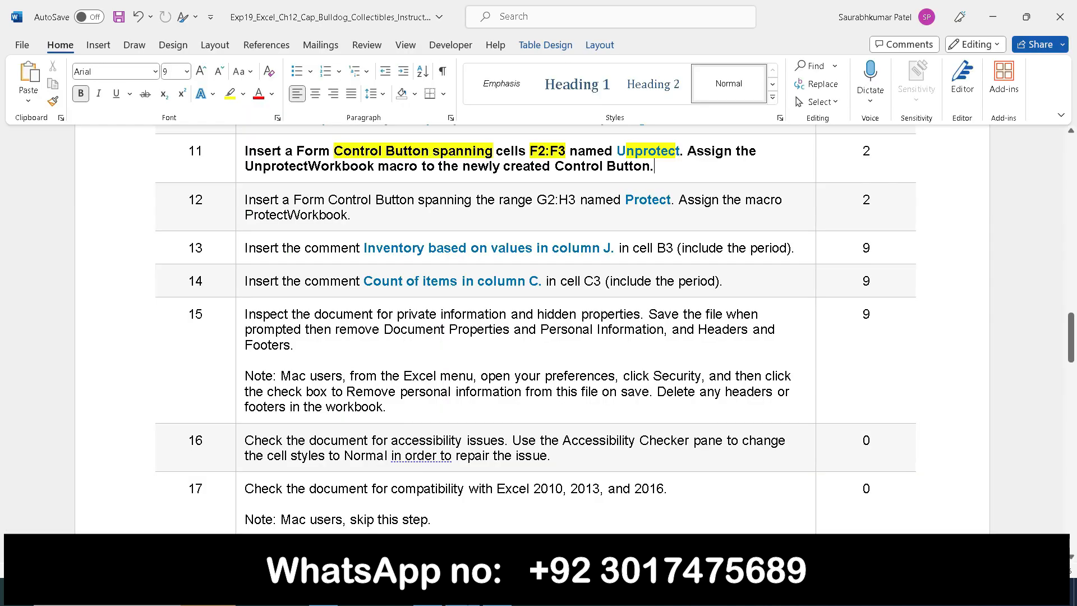
{"action": "left_click", "coordinate": [494, 593]}
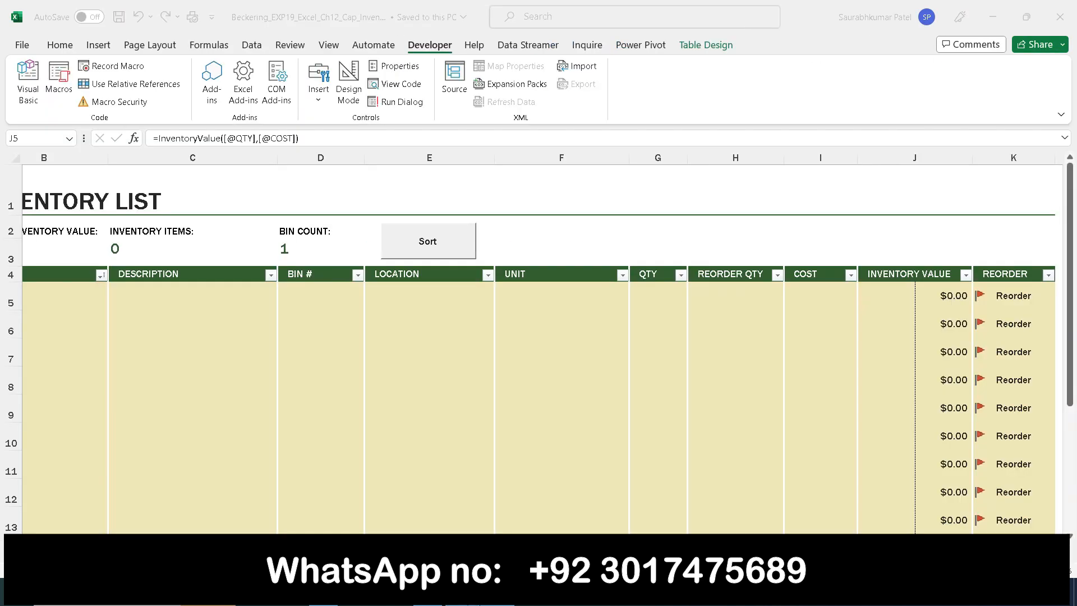
Insert a form control button over cells F2:F3 and assign the UnprotectWorkbook macro to it.
{"action": "left_click", "coordinate": [536, 240]}
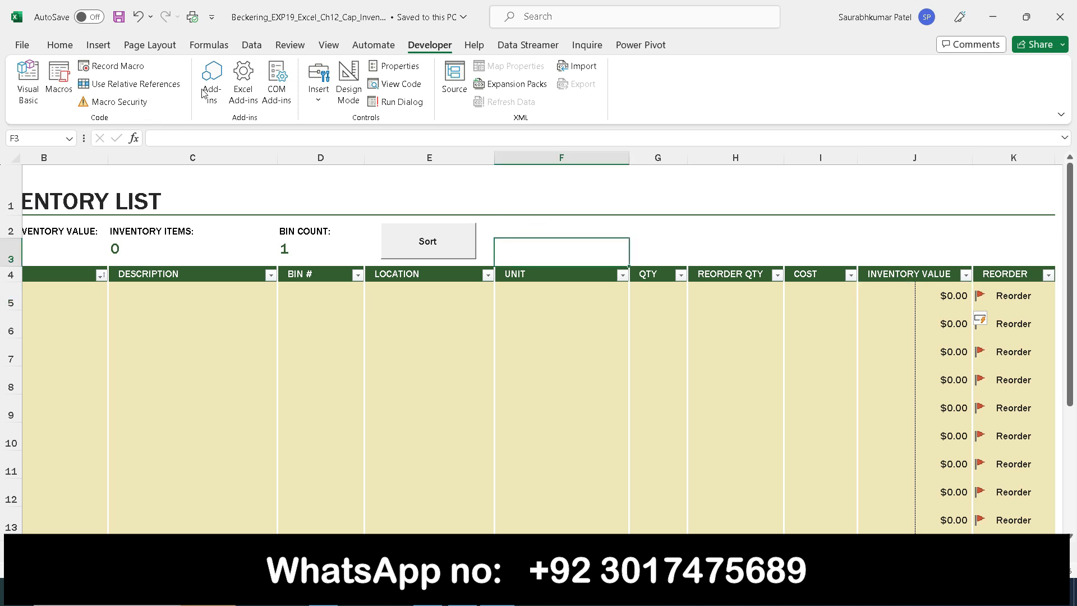
{"action": "left_click", "coordinate": [320, 96]}
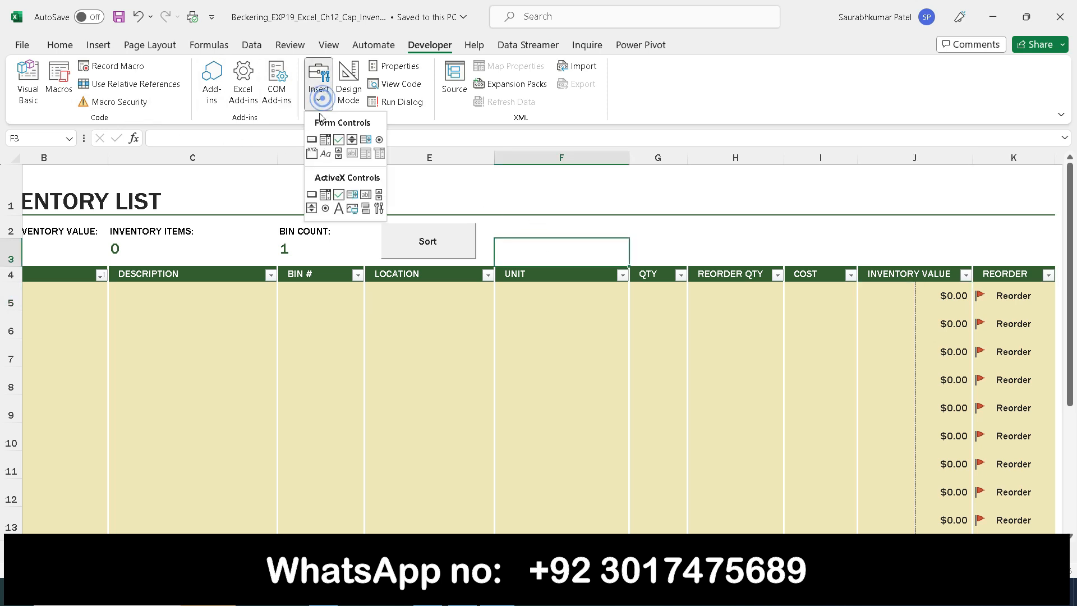
{"action": "left_click", "coordinate": [312, 139]}
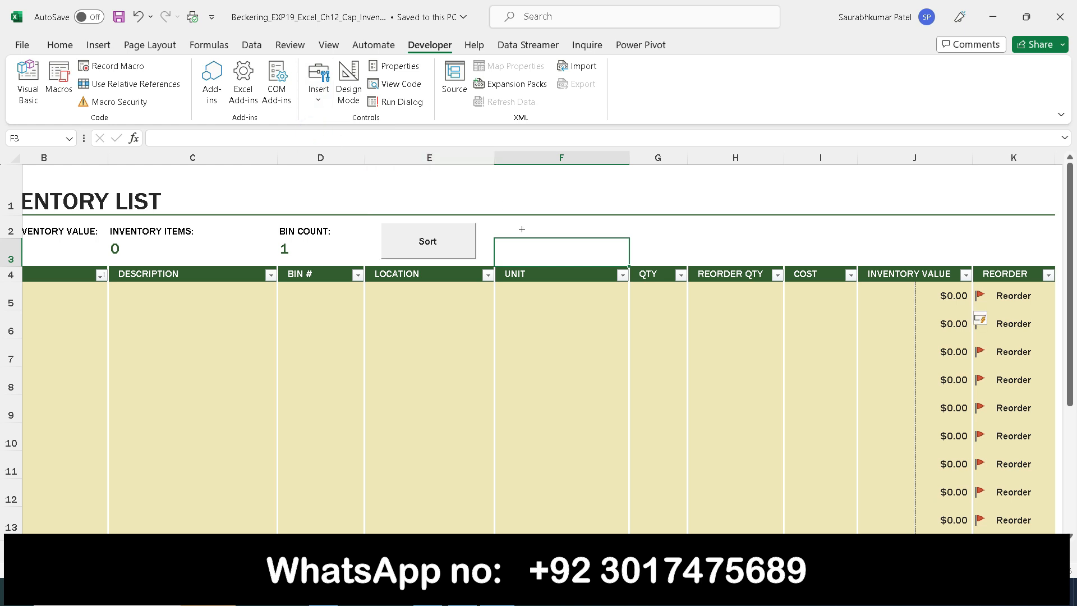
{"action": "left_click_drag", "start_coordinate": [522, 229], "coordinate": [631, 259]}
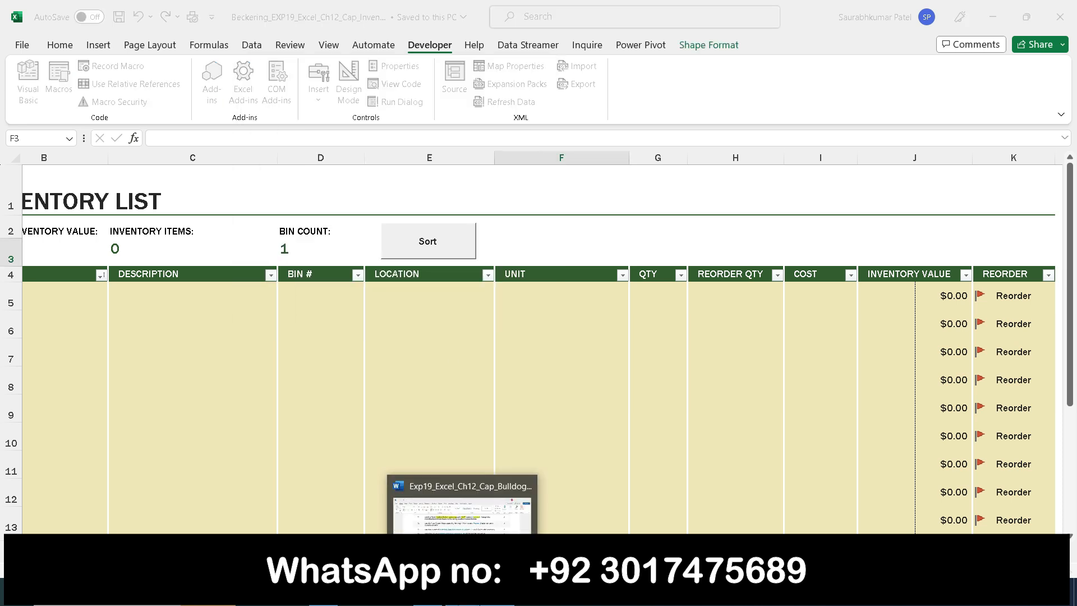
{"action": "left_click", "coordinate": [463, 592]}
{"action": "left_click", "coordinate": [496, 593]}
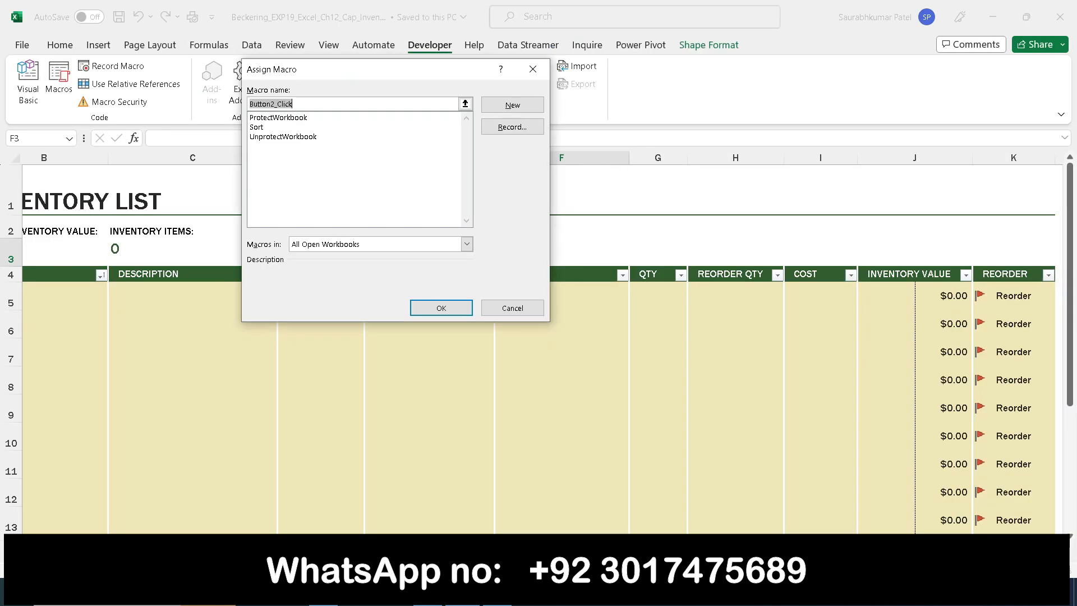
{"action": "left_click", "coordinate": [277, 138]}
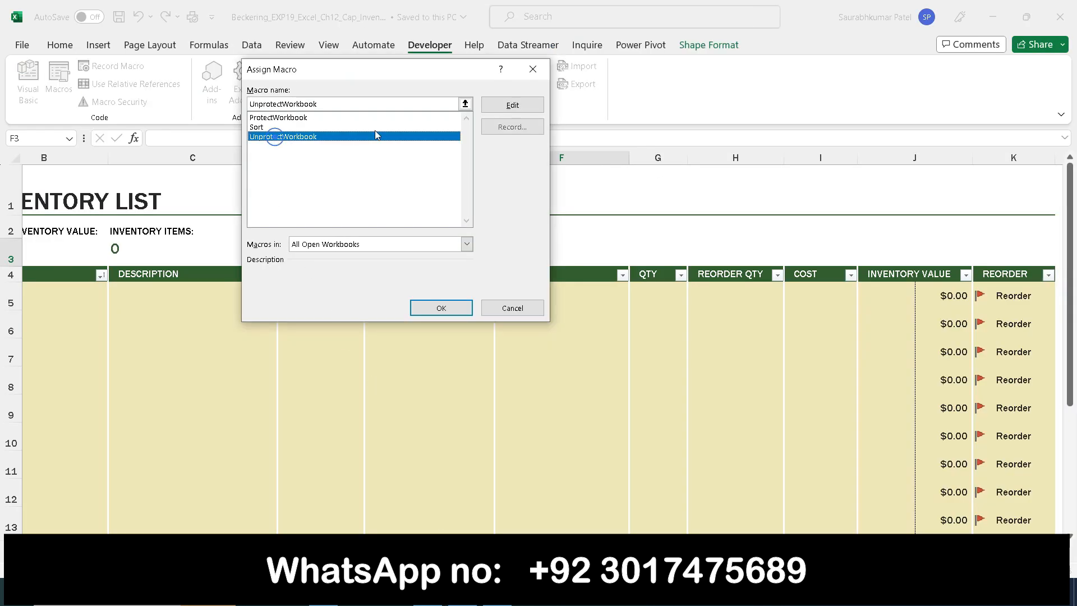
{"action": "left_click", "coordinate": [441, 308]}
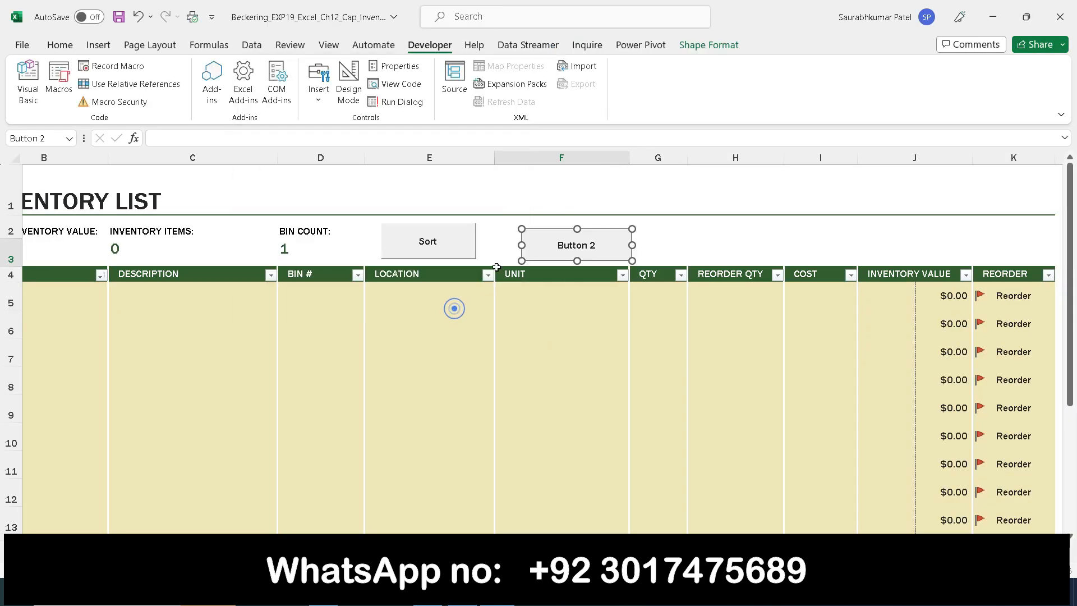
Replace the new button's caption with "Unprotect".
{"action": "mouse_move", "coordinate": [462, 593]}
{"action": "left_click", "coordinate": [672, 227]}
{"action": "left_click", "coordinate": [556, 245], "text": "ctrl"}
{"action": "right_click", "coordinate": [552, 247]}
{"action": "left_click", "coordinate": [550, 250]}
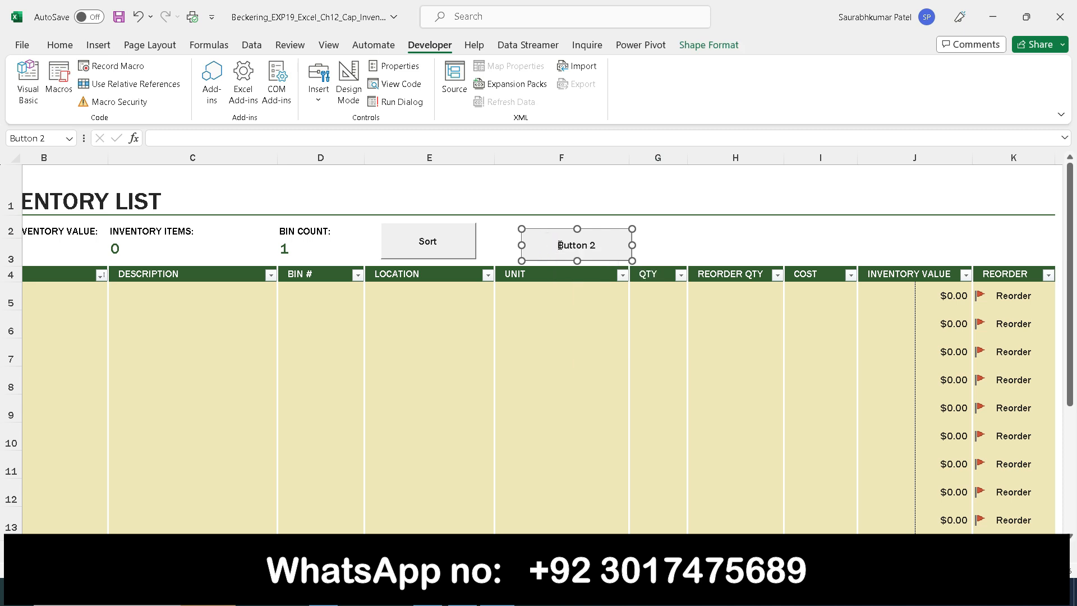
{"action": "left_click", "coordinate": [560, 246]}
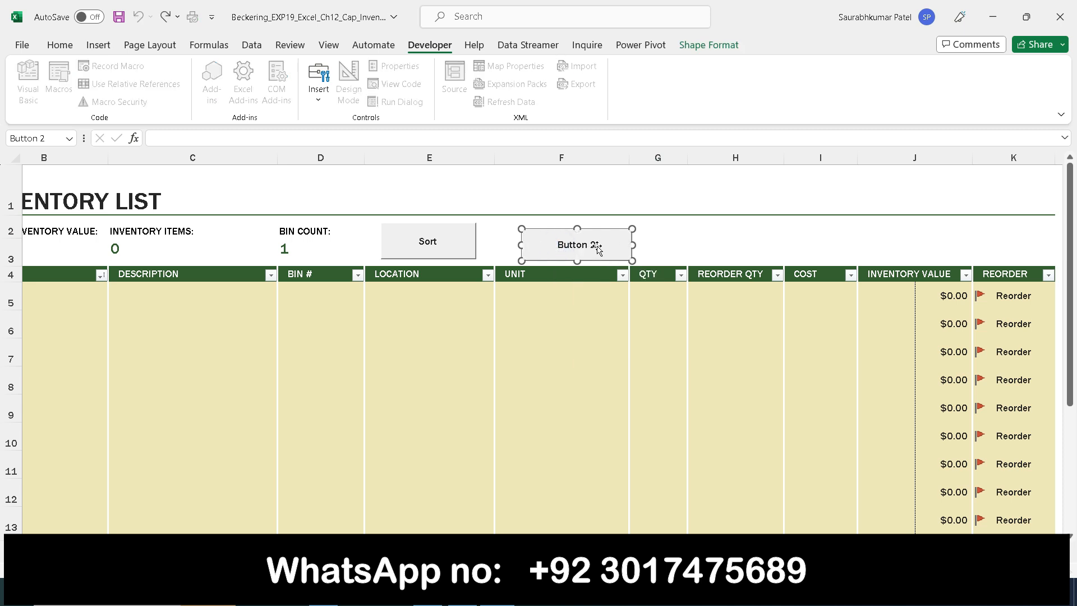
{"action": "left_click_drag", "start_coordinate": [562, 244], "coordinate": [606, 248]}
{"action": "key", "text": "BackSpace"}
{"action": "type", "text": "Unprotect"}
{"action": "left_click", "coordinate": [677, 238]}
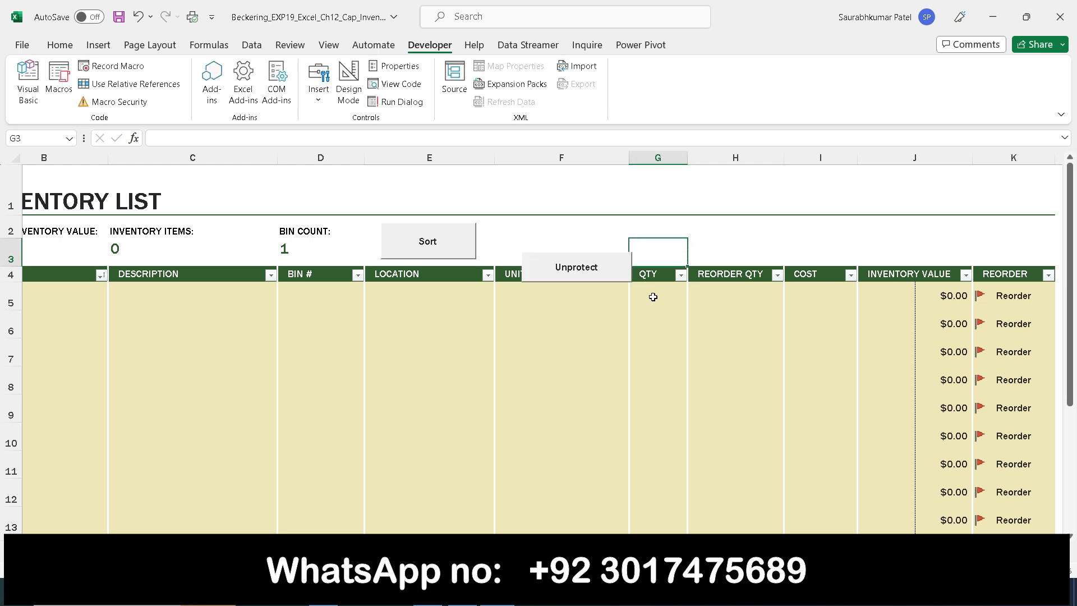
Undo the last change that shifted the Unprotect button down onto the table header row.
{"action": "key", "text": "ctrl+z"}
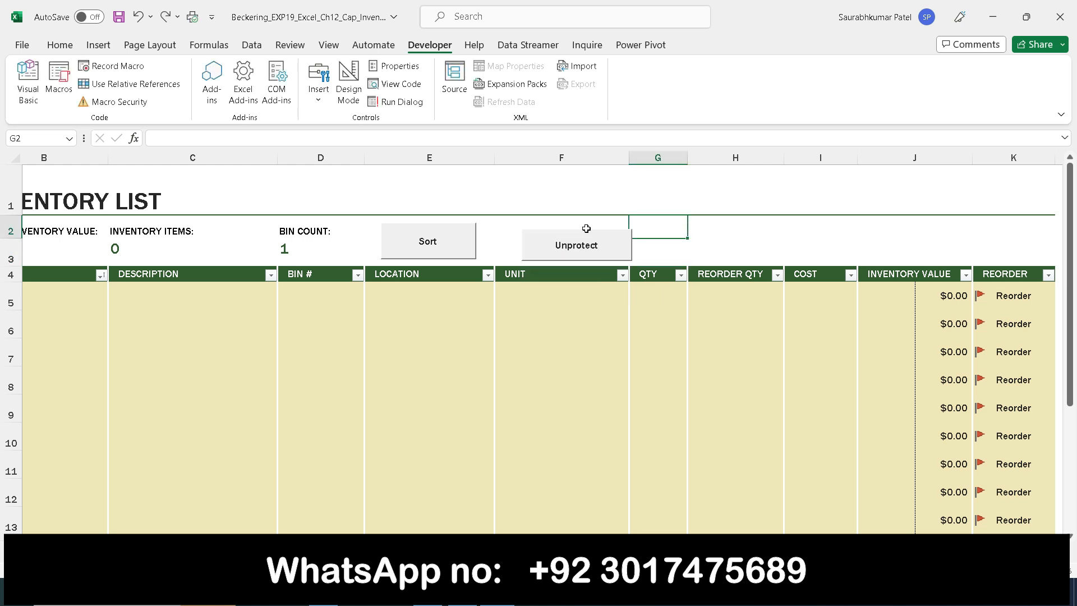
{"action": "left_click", "coordinate": [545, 247]}
{"action": "left_click", "coordinate": [823, 243]}
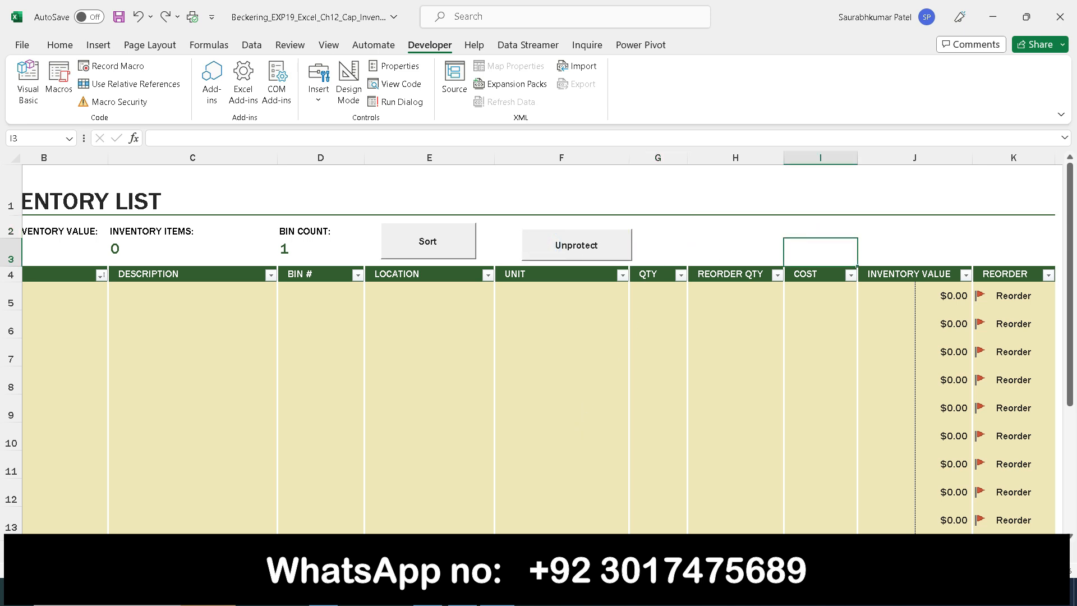
Return to the Word instructions and read through the remaining steps, up to step 23, and back to the project description.
{"action": "left_click", "coordinate": [464, 592]}
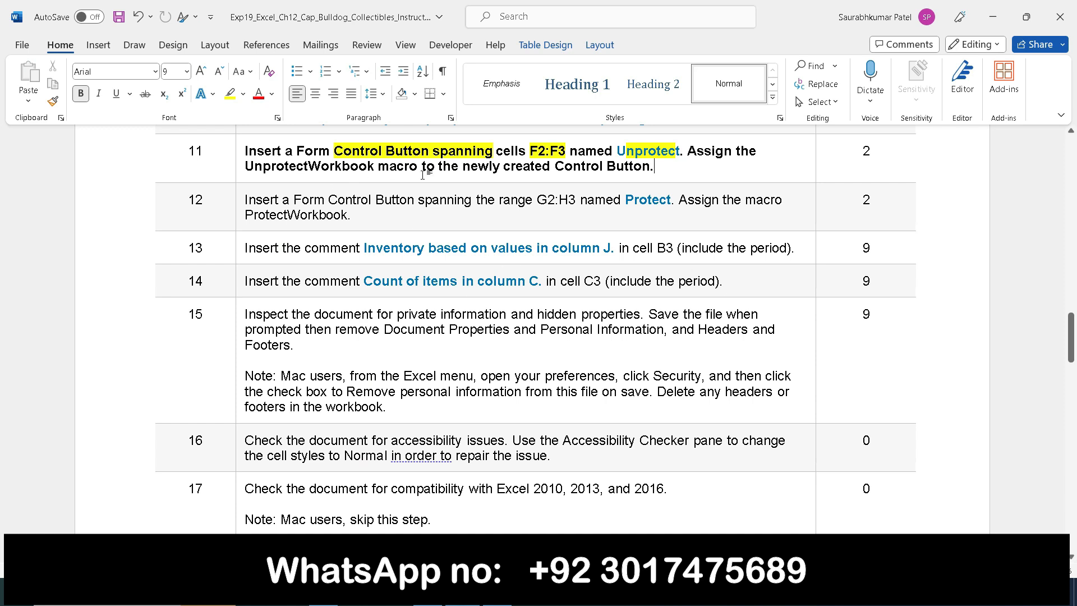
{"action": "scroll", "coordinate": [540, 285], "scroll_direction": "down", "scroll_amount": 20}
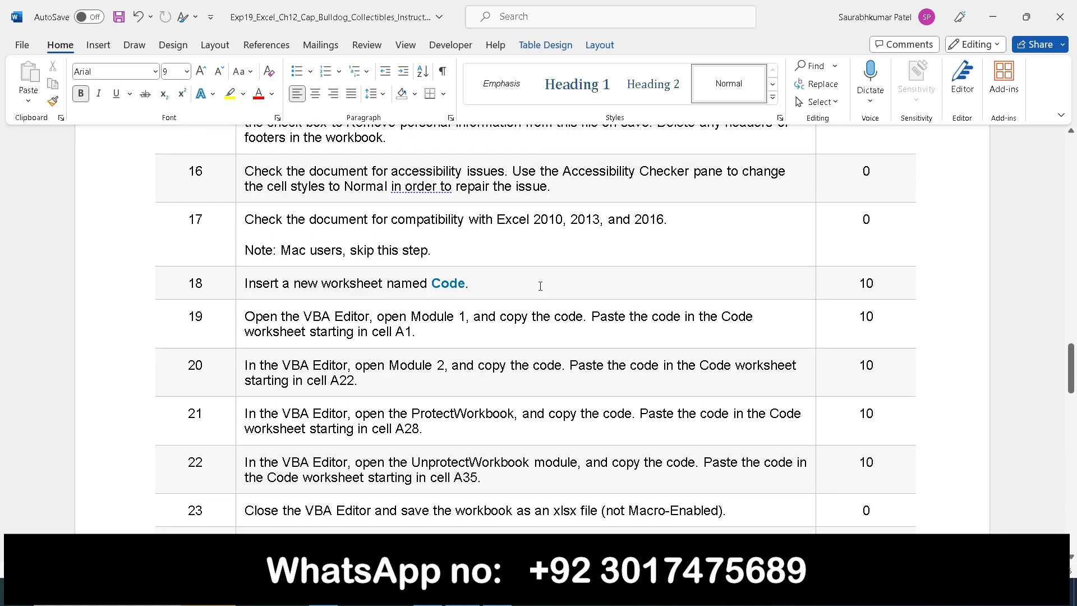
{"action": "scroll", "coordinate": [540, 286], "scroll_direction": "down", "scroll_amount": 3}
{"action": "scroll", "coordinate": [541, 286], "scroll_direction": "up", "scroll_amount": 15}
{"action": "scroll", "coordinate": [540, 290], "scroll_direction": "up", "scroll_amount": 20}
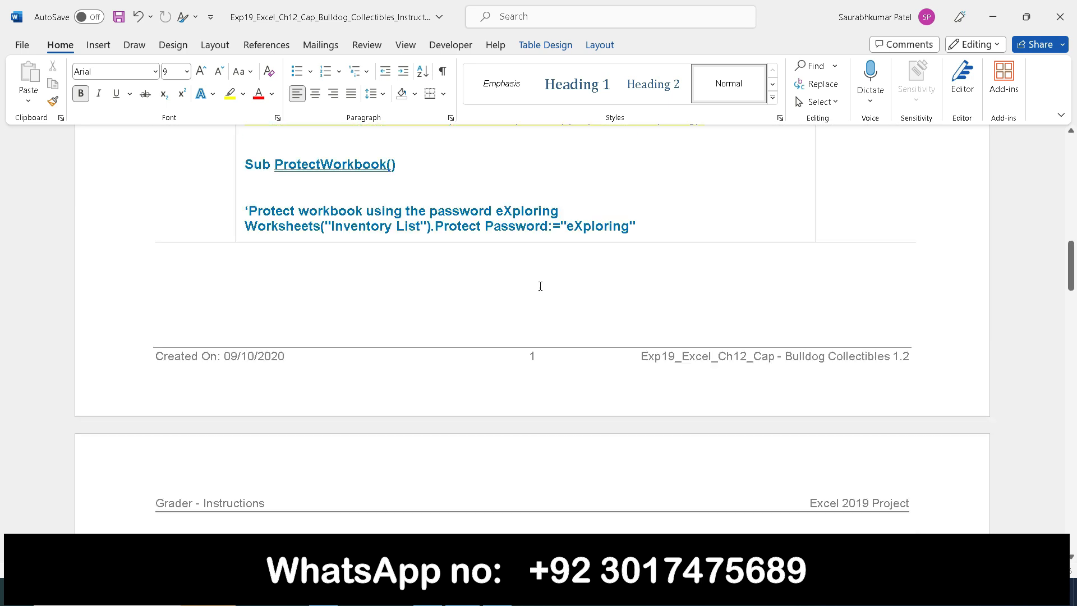
{"action": "scroll", "coordinate": [541, 293], "scroll_direction": "up", "scroll_amount": 3}
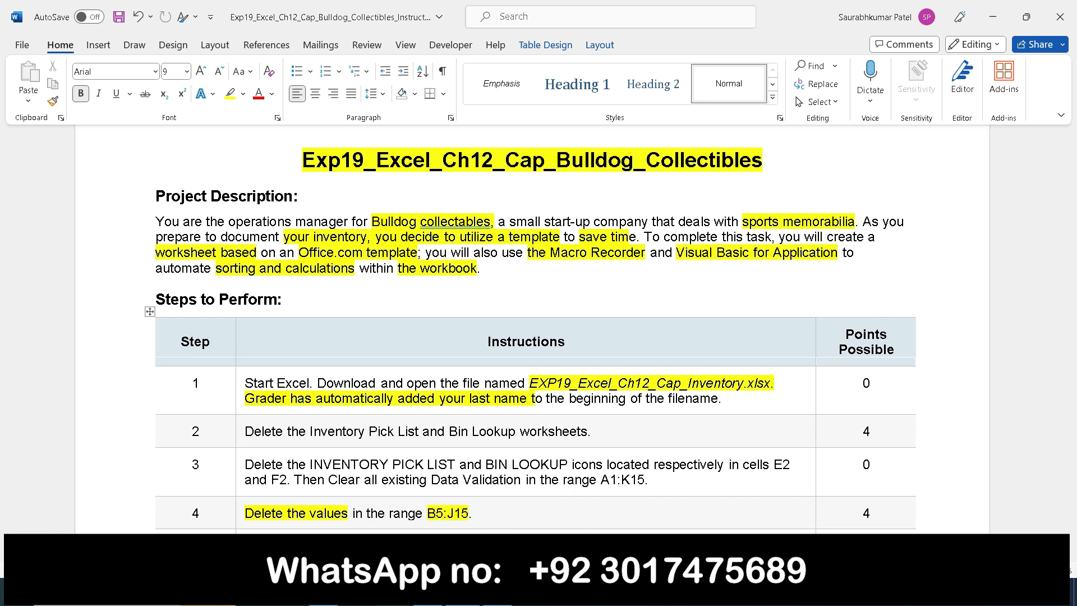
Look into the project's Solution folder in File Explorer and look over the Inventory List sheet against the Word instructions.
{"action": "mouse_move", "coordinate": [324, 595]}
{"action": "left_click", "coordinate": [323, 513]}
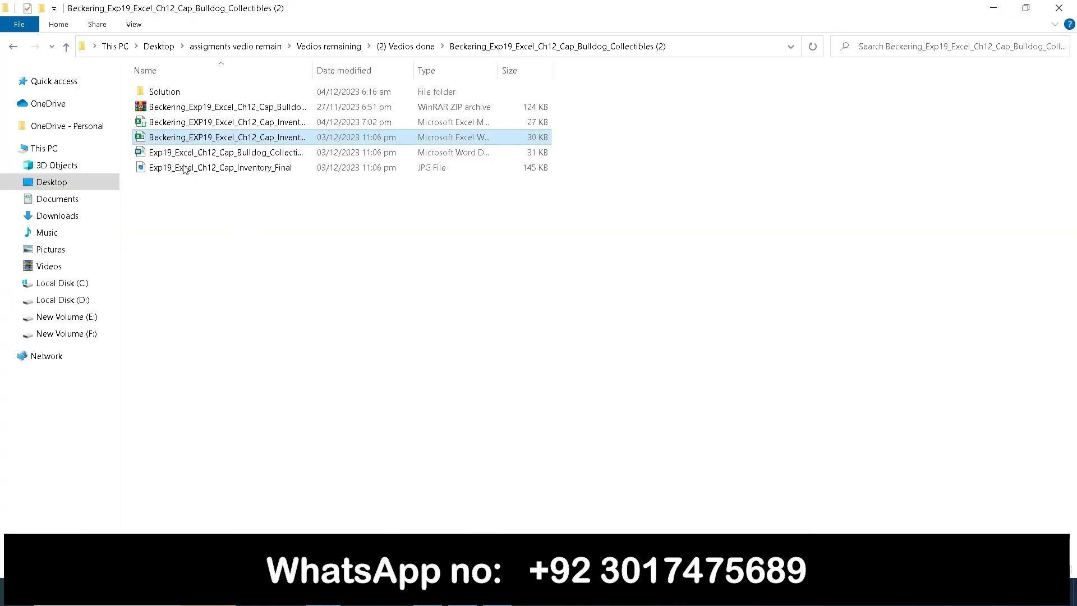
{"action": "double_click", "coordinate": [188, 93]}
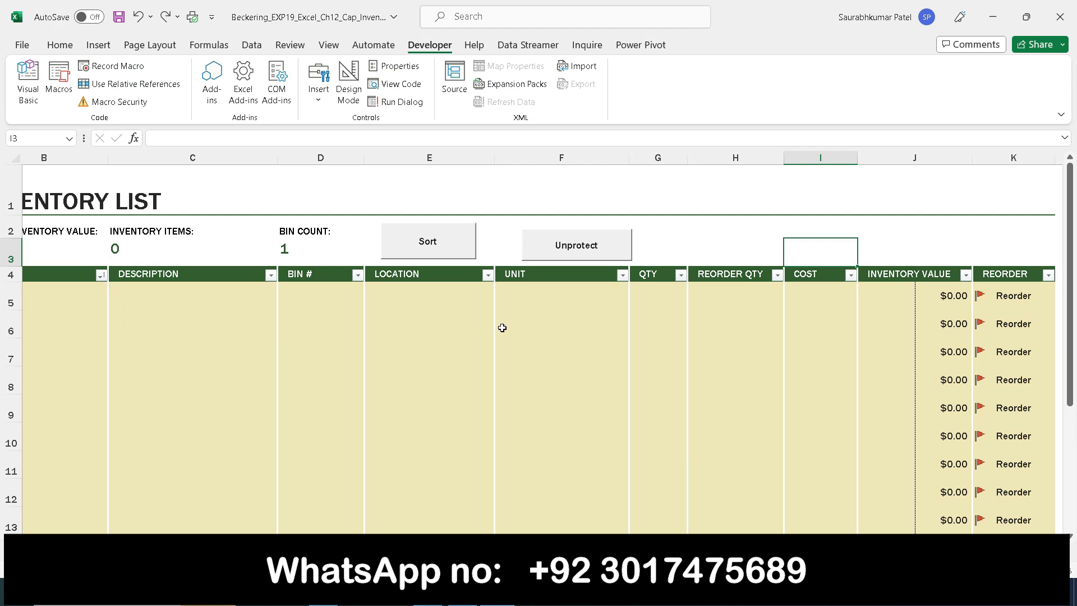
{"action": "scroll", "coordinate": [515, 358], "scroll_direction": "down", "scroll_amount": 8}
{"action": "scroll", "coordinate": [515, 358], "scroll_direction": "up", "scroll_amount": 8}
{"action": "left_click", "coordinate": [462, 595]}
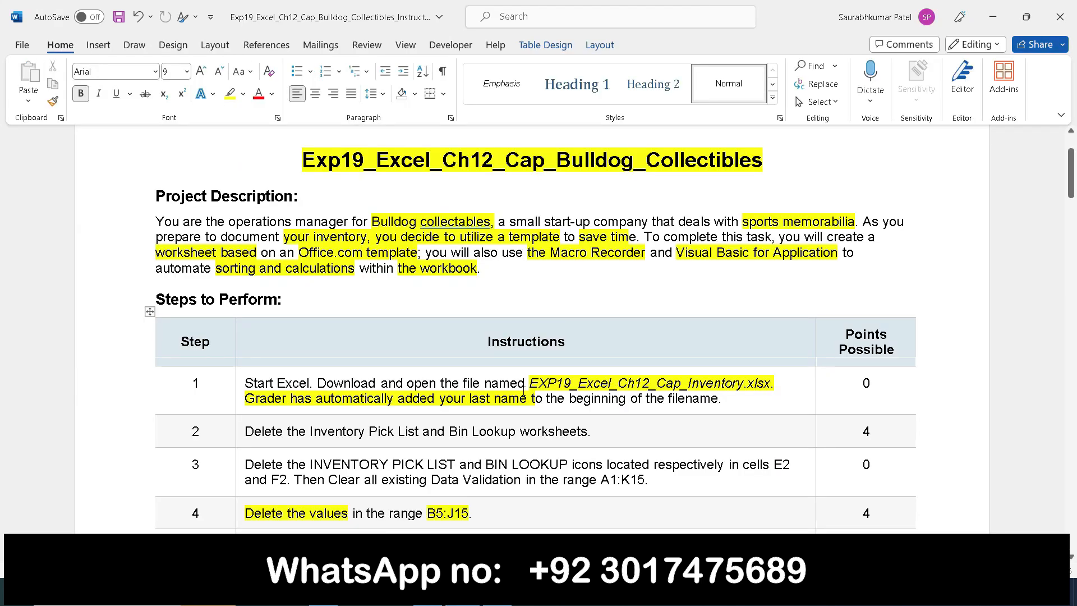